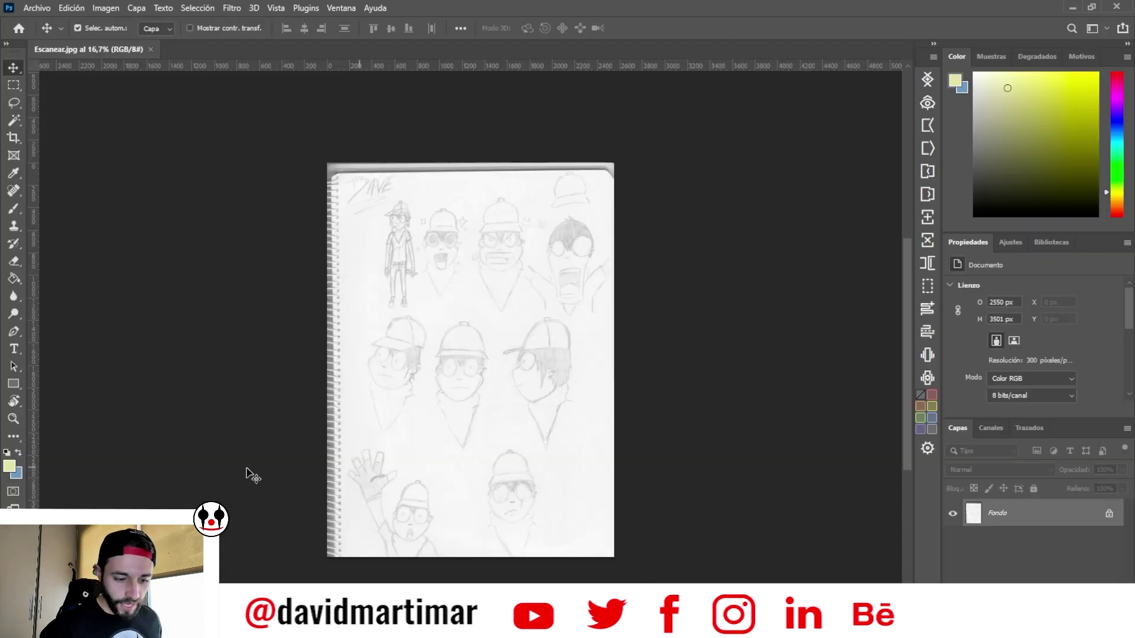
- Unlock the Fondo background into Capa 0 and duplicate it as Capa 0 copia
{"action": "left_click", "coordinate": [1108, 515]}
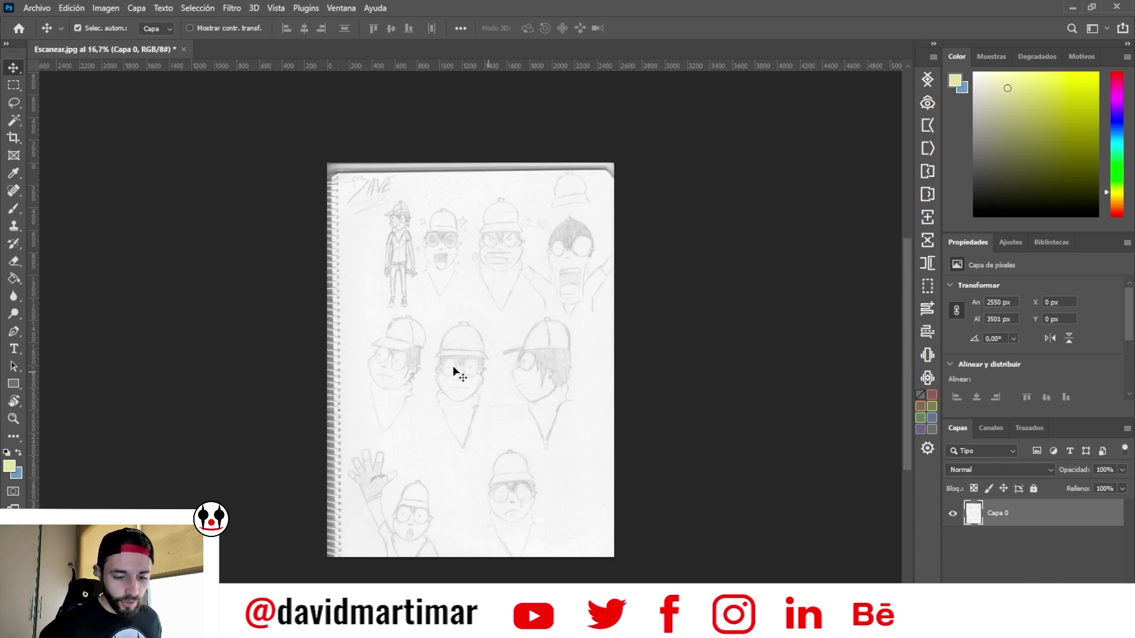
{"action": "key", "text": "z"}
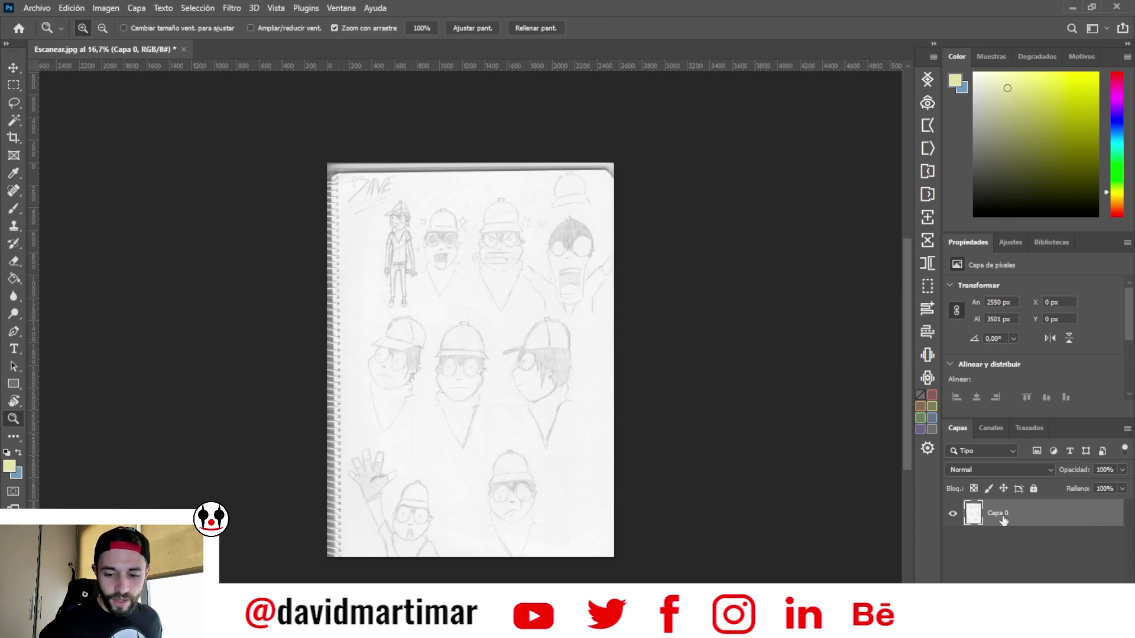
{"action": "left_click_drag", "start_coordinate": [1008, 518], "coordinate": [1017, 504]}
{"action": "key", "text": "ctrl+plus"}
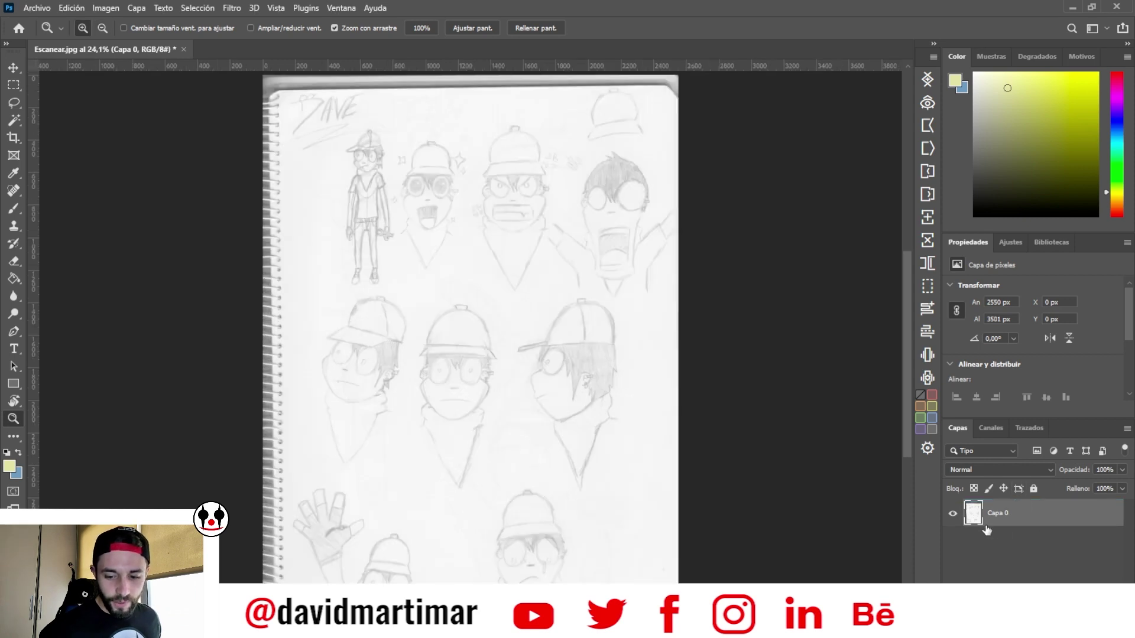
{"action": "left_click_drag", "start_coordinate": [1026, 504], "coordinate": [1022, 498]}
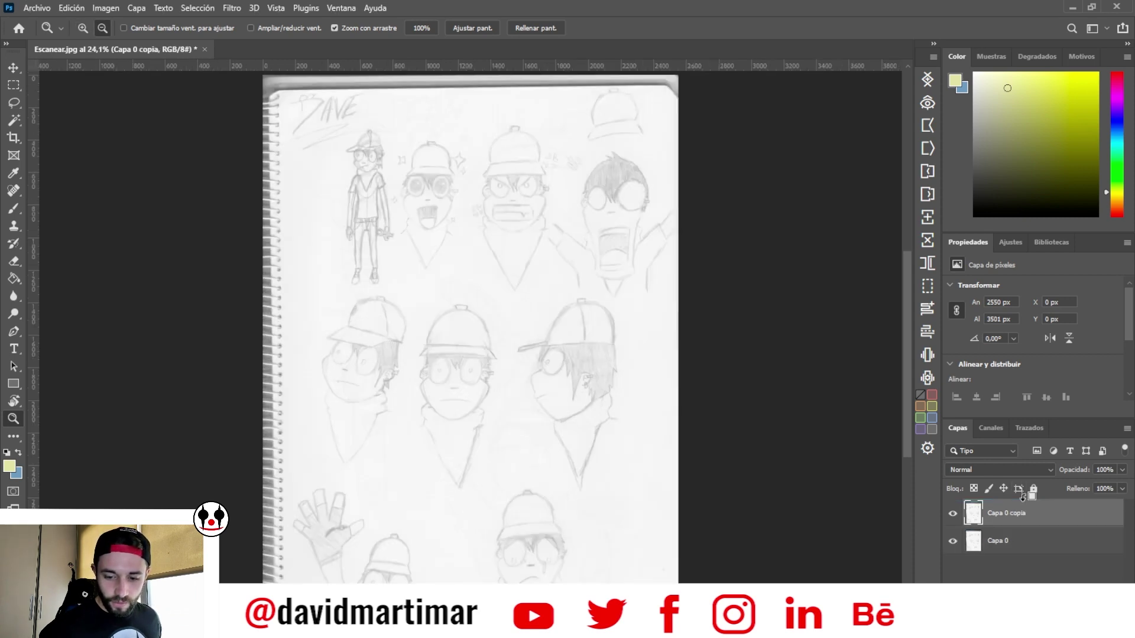
- Lock the original Capa 0 completely and return to working on Capa 0 copia
{"action": "left_click", "coordinate": [999, 541]}
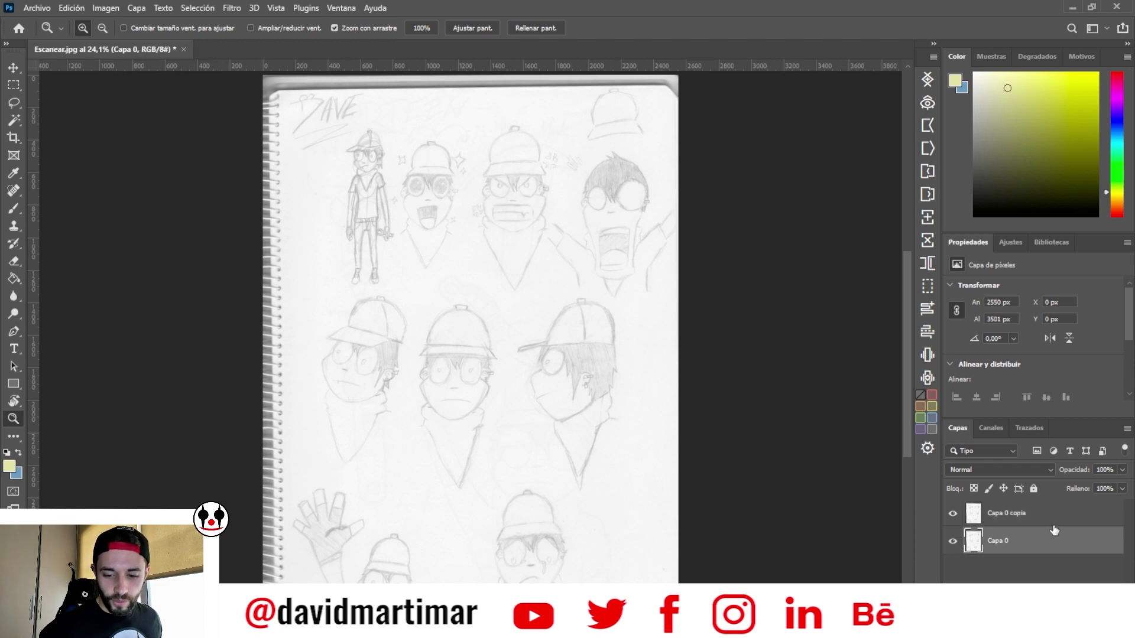
{"action": "left_click", "coordinate": [1034, 488]}
{"action": "left_click", "coordinate": [1049, 514]}
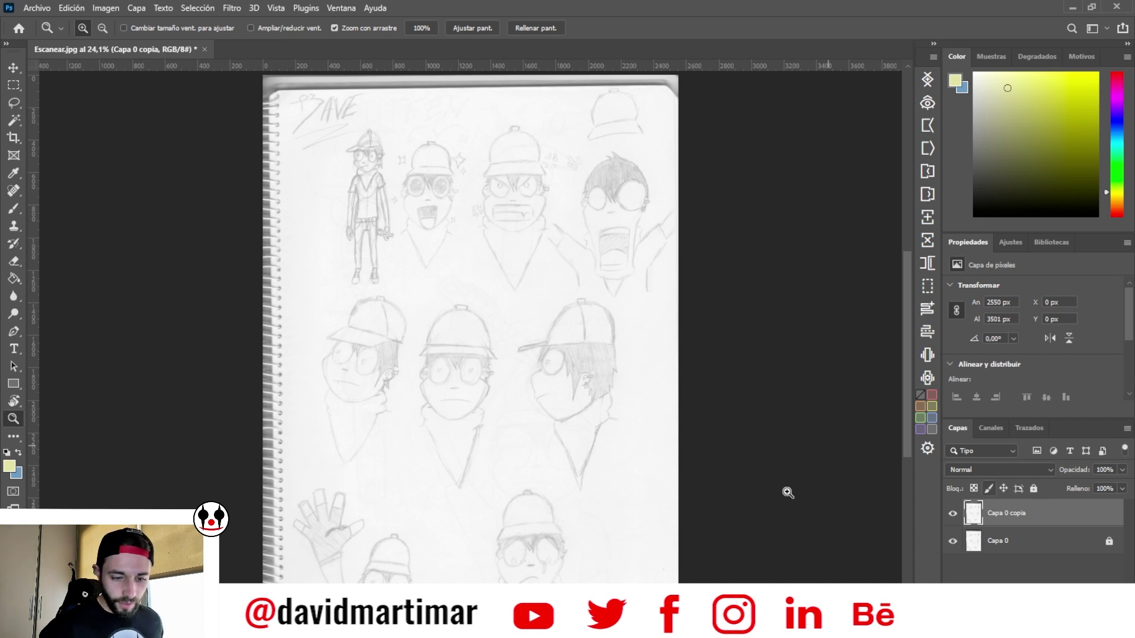
{"action": "mouse_move", "coordinate": [702, 460]}
{"action": "left_mouse_down"}
{"action": "mouse_move", "coordinate": [643, 476]}
{"action": "mouse_move", "coordinate": [332, 330]}
{"action": "left_mouse_up"}
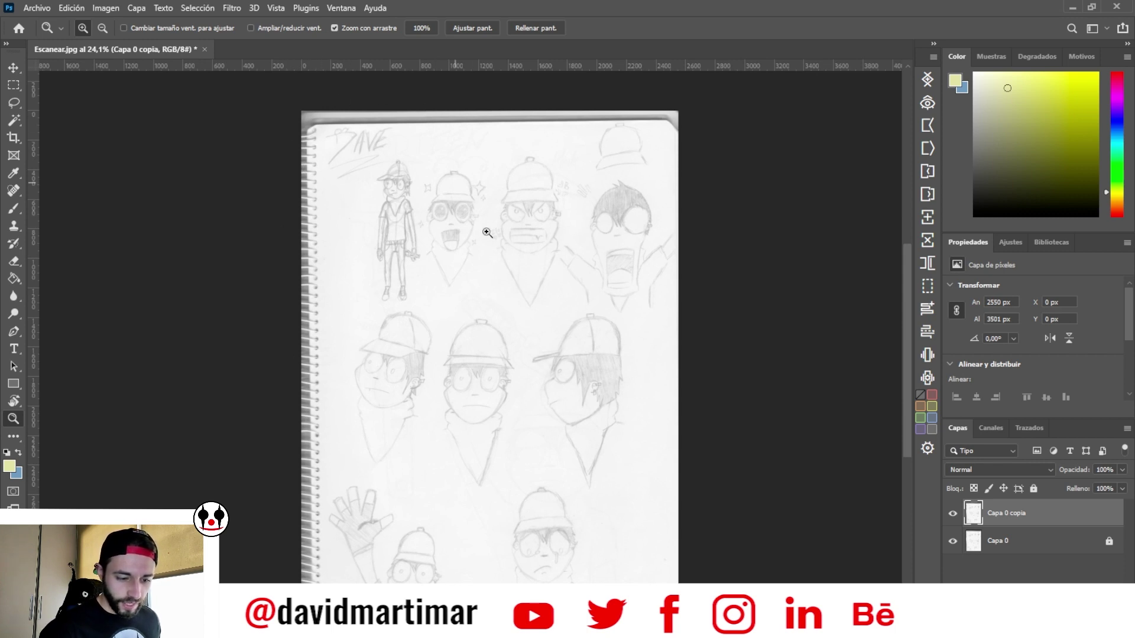
- Scale the sketch copy up to about 108% with Free Transform
{"action": "key", "text": "b"}
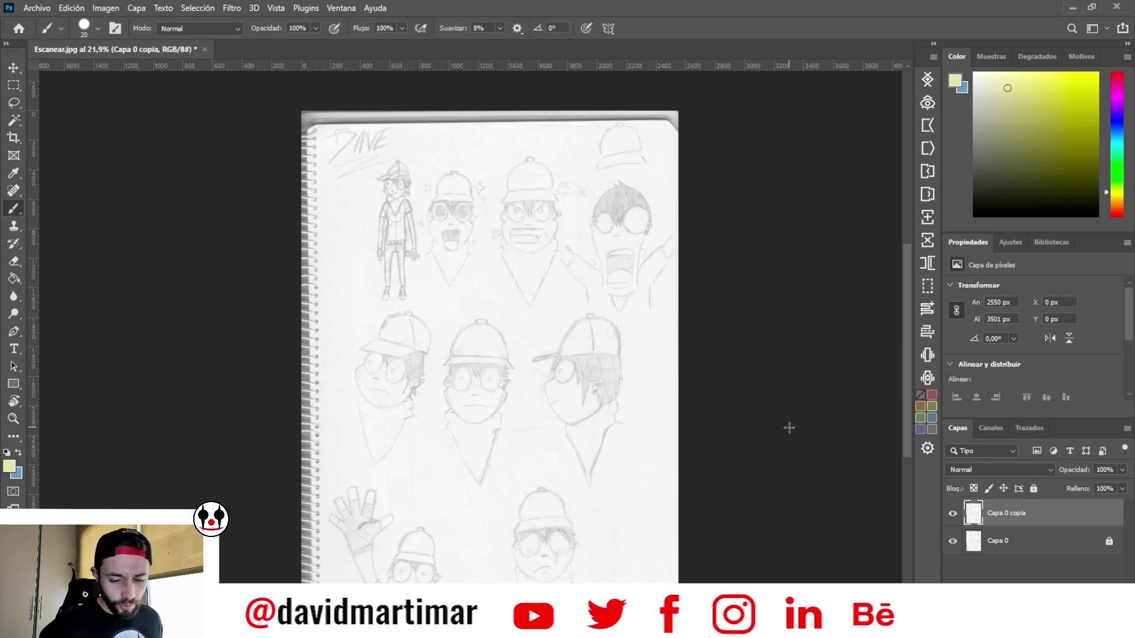
{"action": "key", "text": "ctrl+t"}
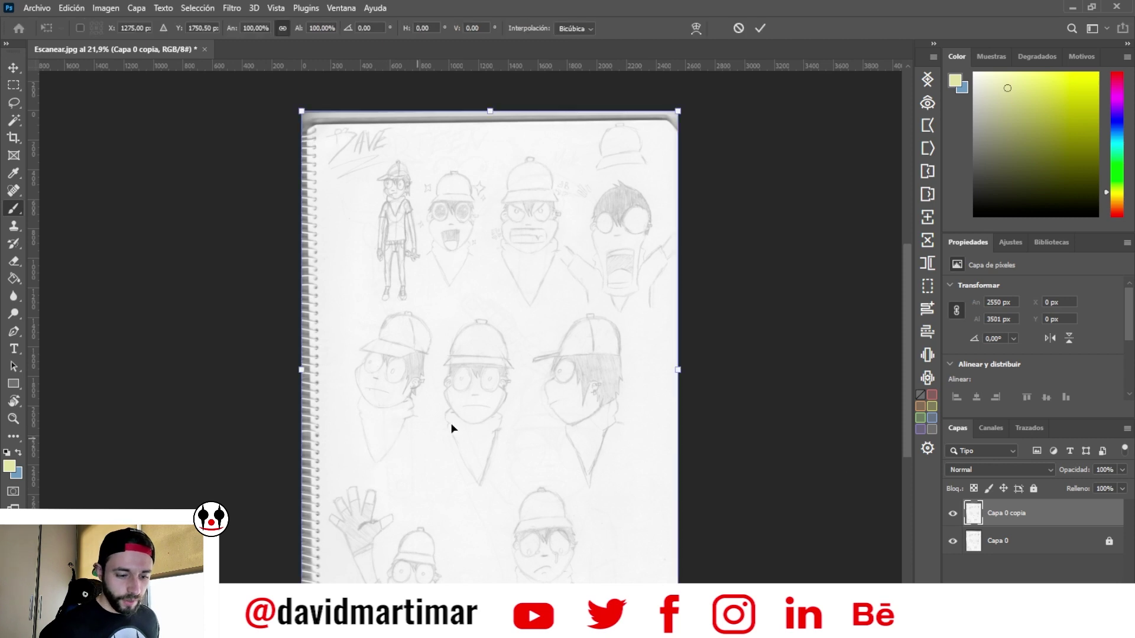
{"action": "left_click_drag", "start_coordinate": [309, 118], "coordinate": [284, 90]}
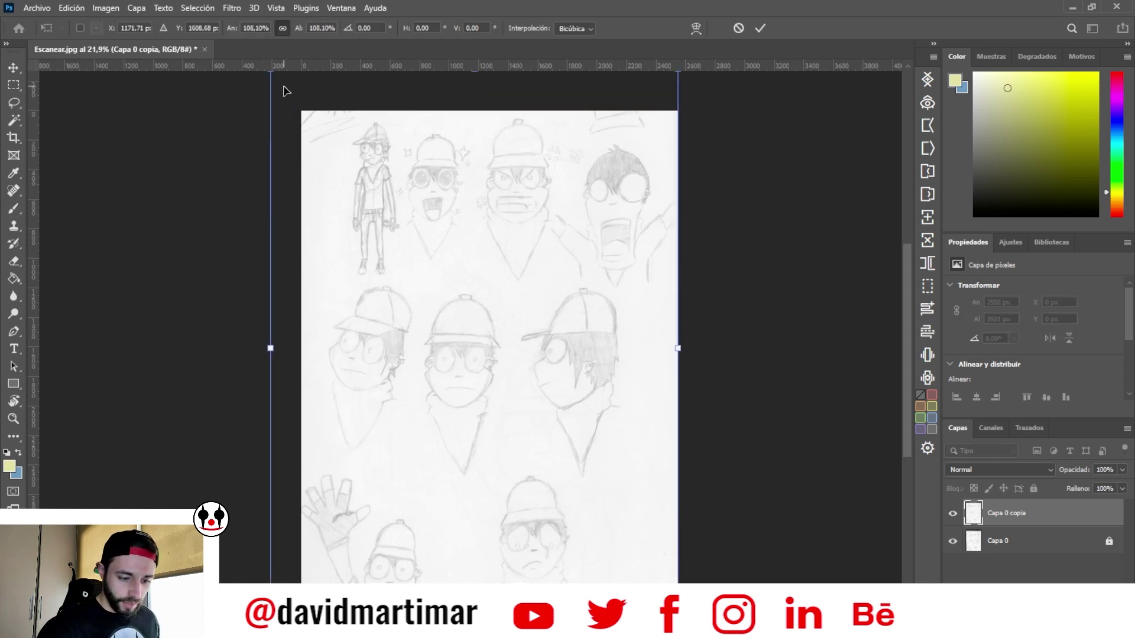
{"action": "key", "text": "Return"}
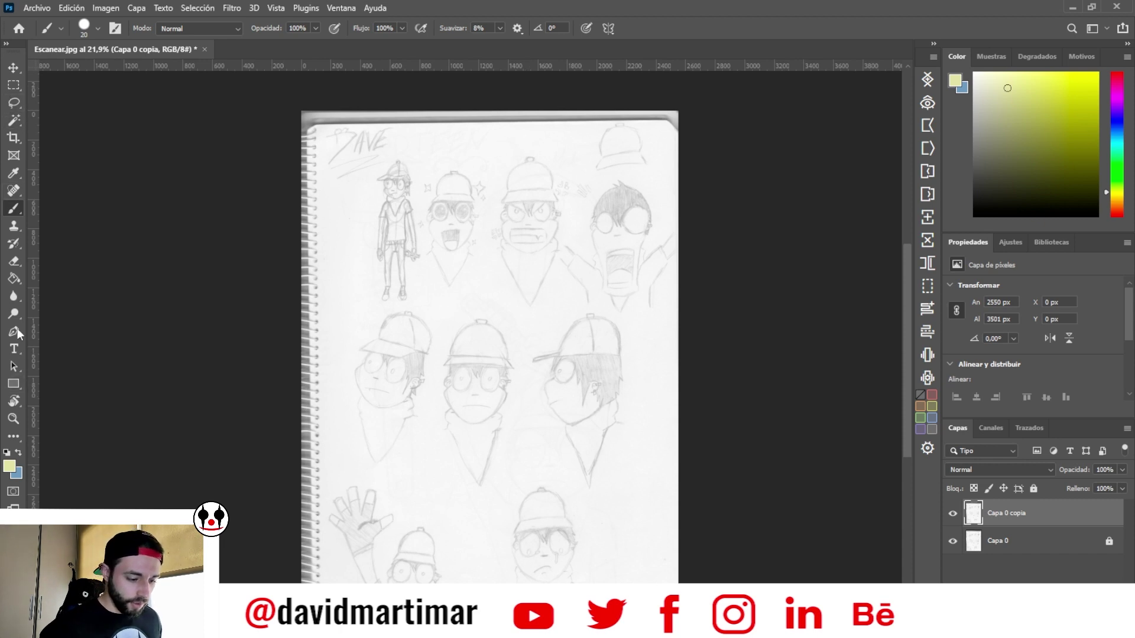
- Crop the page to 2349 × 3345 px, trimming off the notebook spiral and edges
{"action": "left_click", "coordinate": [10, 140]}
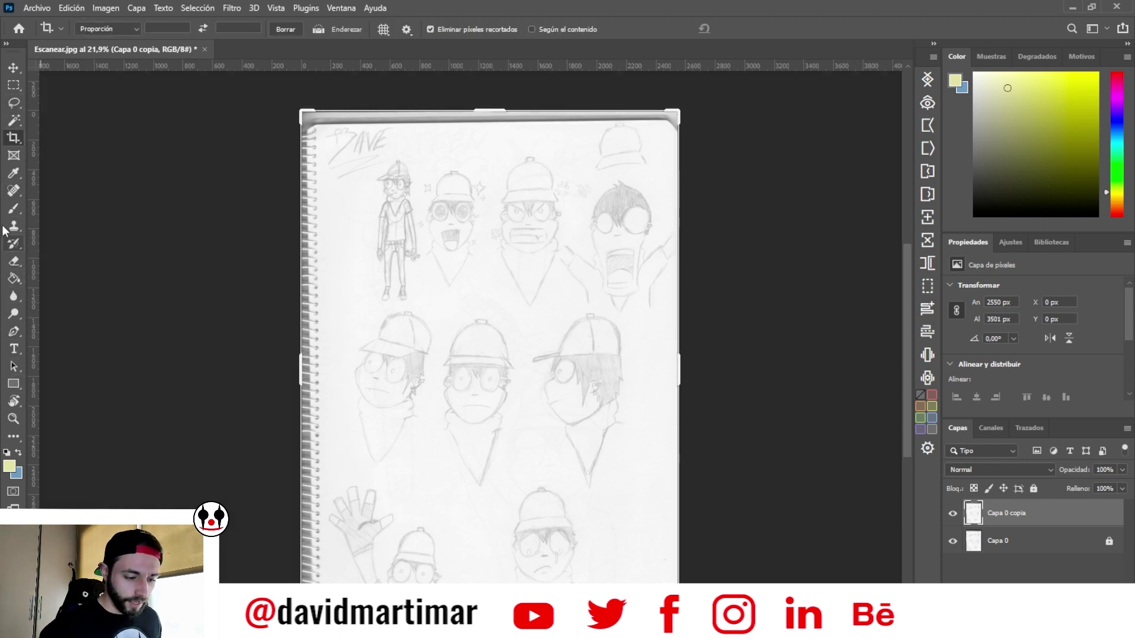
{"action": "left_click_drag", "start_coordinate": [298, 373], "coordinate": [311, 373]}
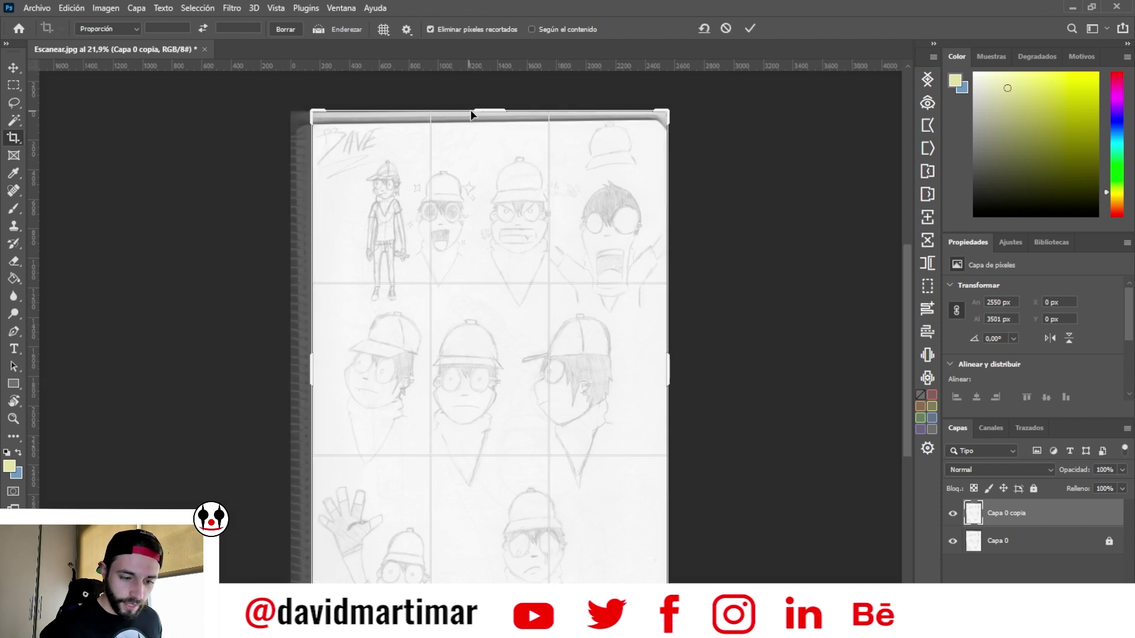
{"action": "left_click_drag", "start_coordinate": [471, 114], "coordinate": [484, 118]}
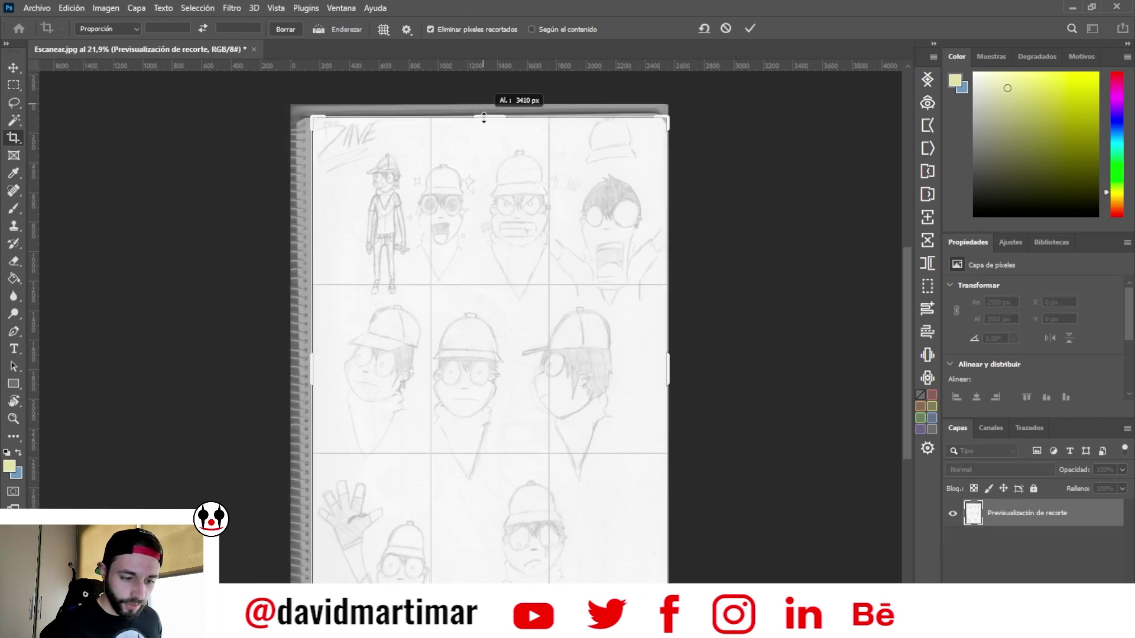
{"action": "left_click_drag", "start_coordinate": [484, 117], "coordinate": [482, 114]}
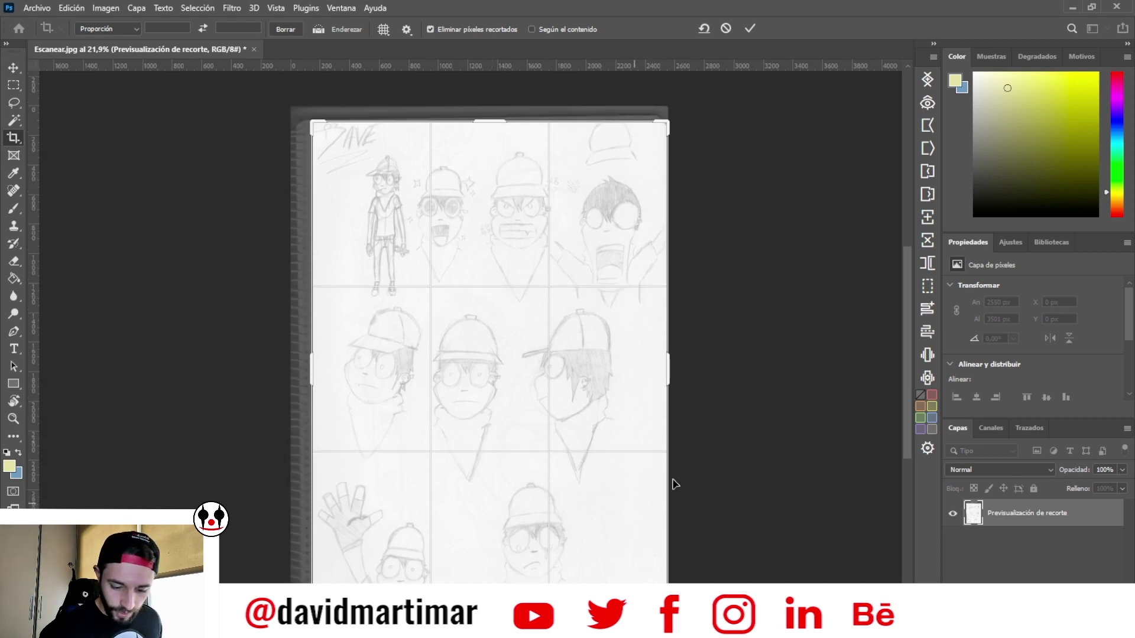
{"action": "left_click_drag", "start_coordinate": [676, 375], "coordinate": [667, 388]}
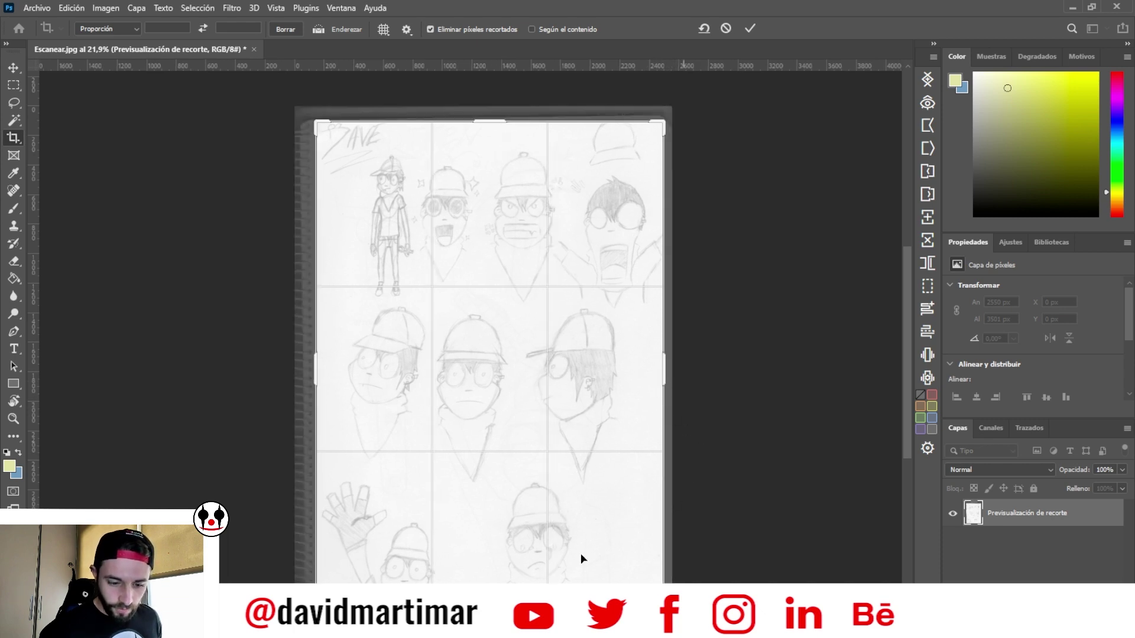
{"action": "key", "text": "Return"}
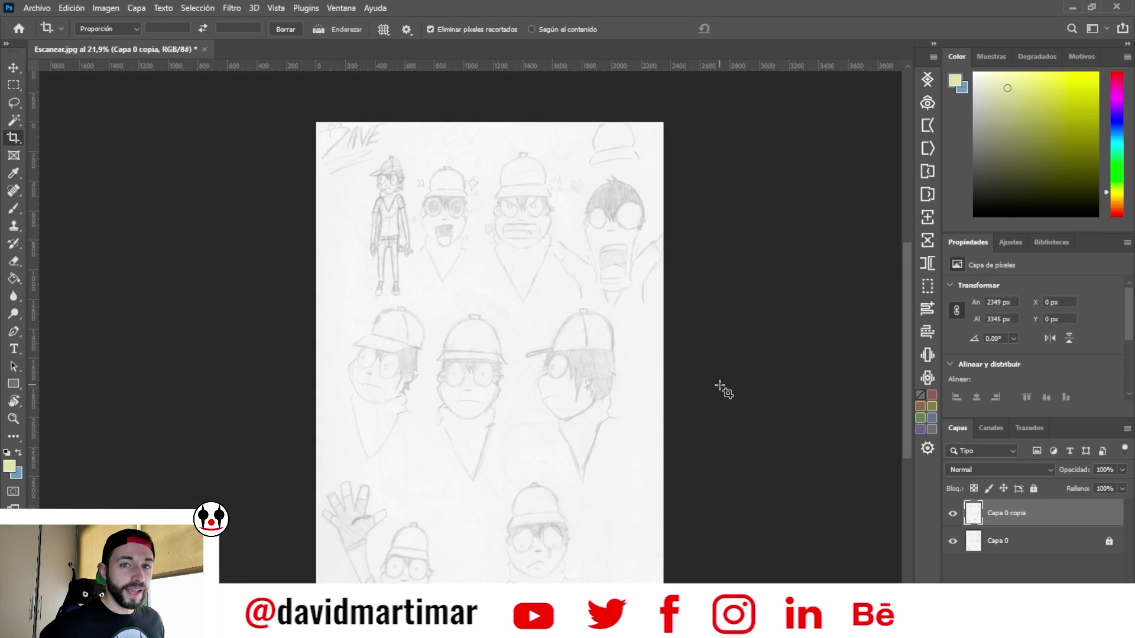
- Open Levels on Capa 0 copia and make first passes darkening lines and whitening paper
{"action": "key", "text": "v"}
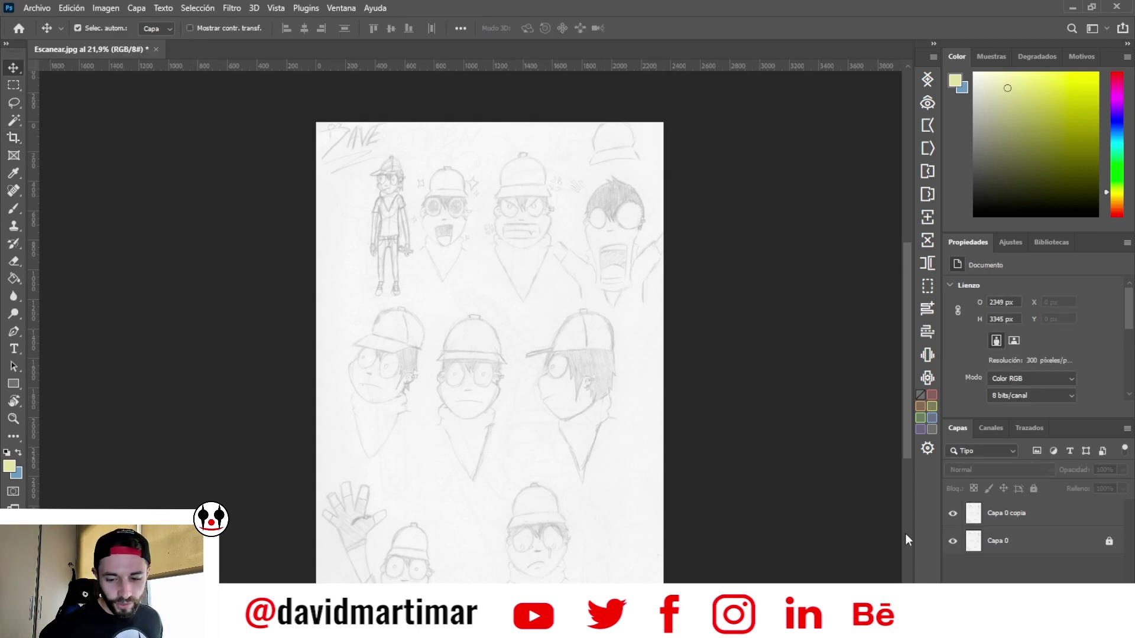
{"action": "left_click", "coordinate": [1025, 525]}
{"action": "left_click", "coordinate": [105, 7]}
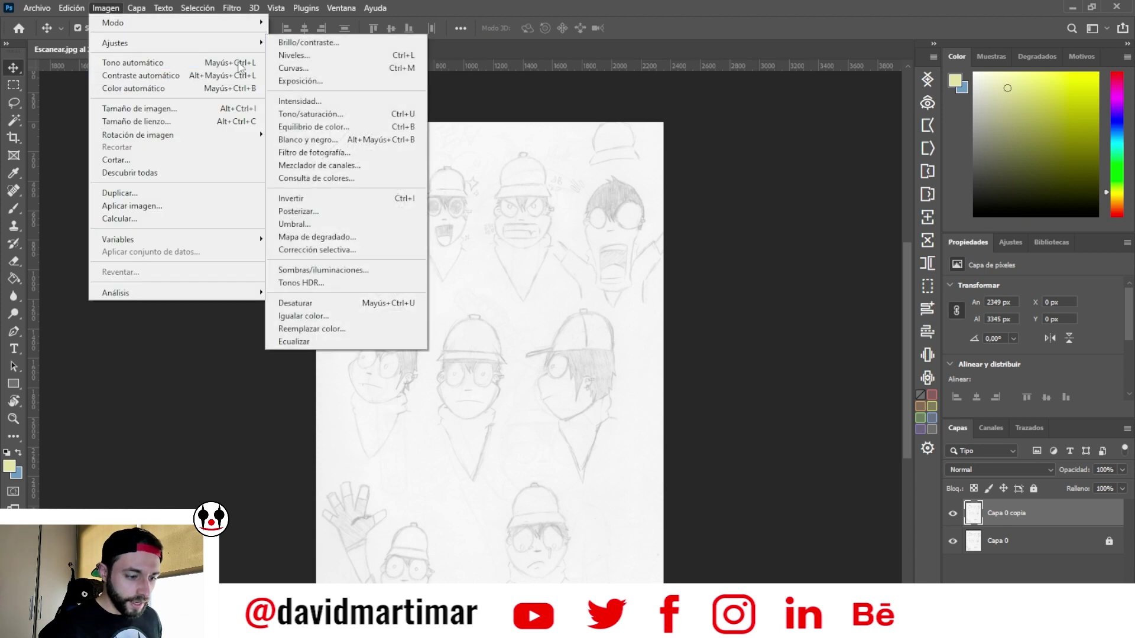
{"action": "left_click", "coordinate": [350, 58]}
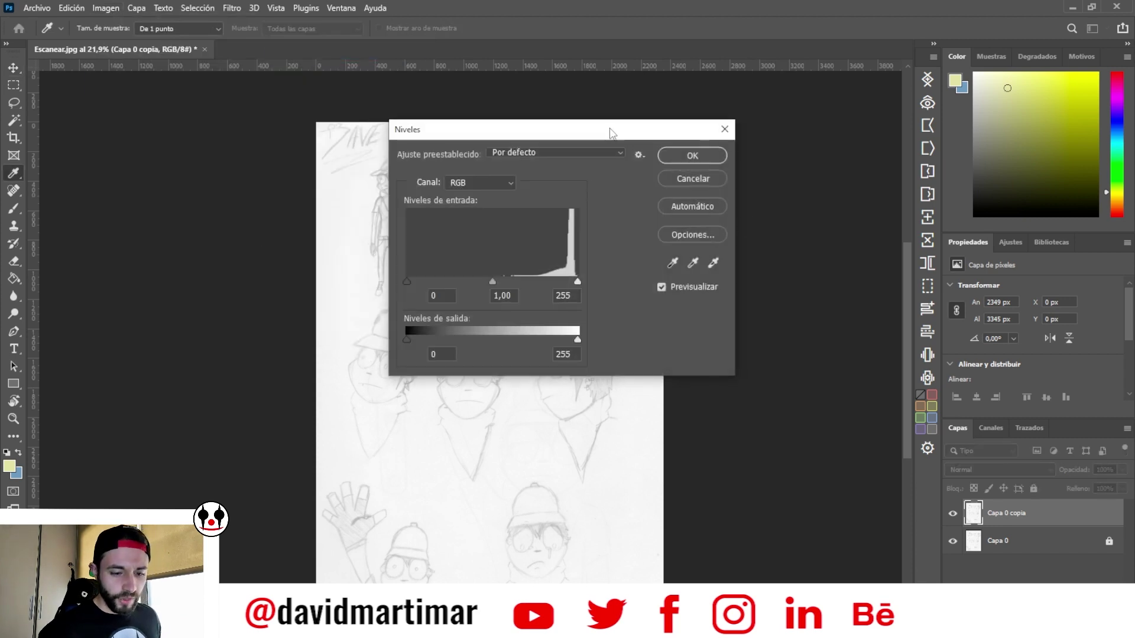
{"action": "left_click_drag", "start_coordinate": [611, 135], "coordinate": [748, 290]}
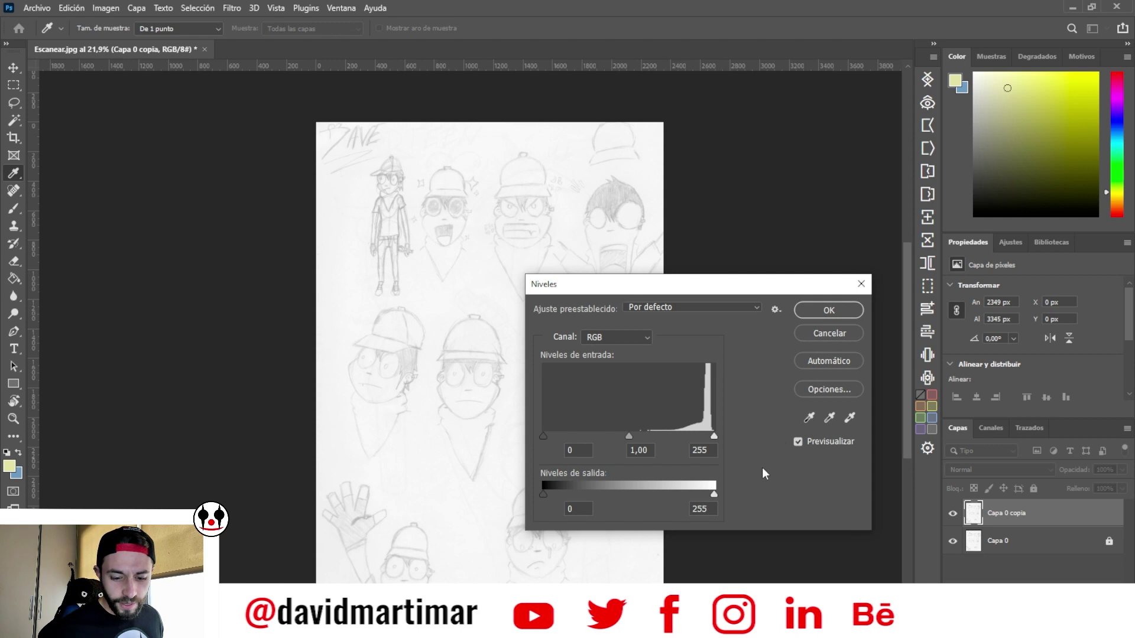
{"action": "mouse_move", "coordinate": [709, 435]}
{"action": "left_mouse_down"}
{"action": "mouse_move", "coordinate": [625, 441]}
{"action": "mouse_move", "coordinate": [727, 446]}
{"action": "left_mouse_up"}
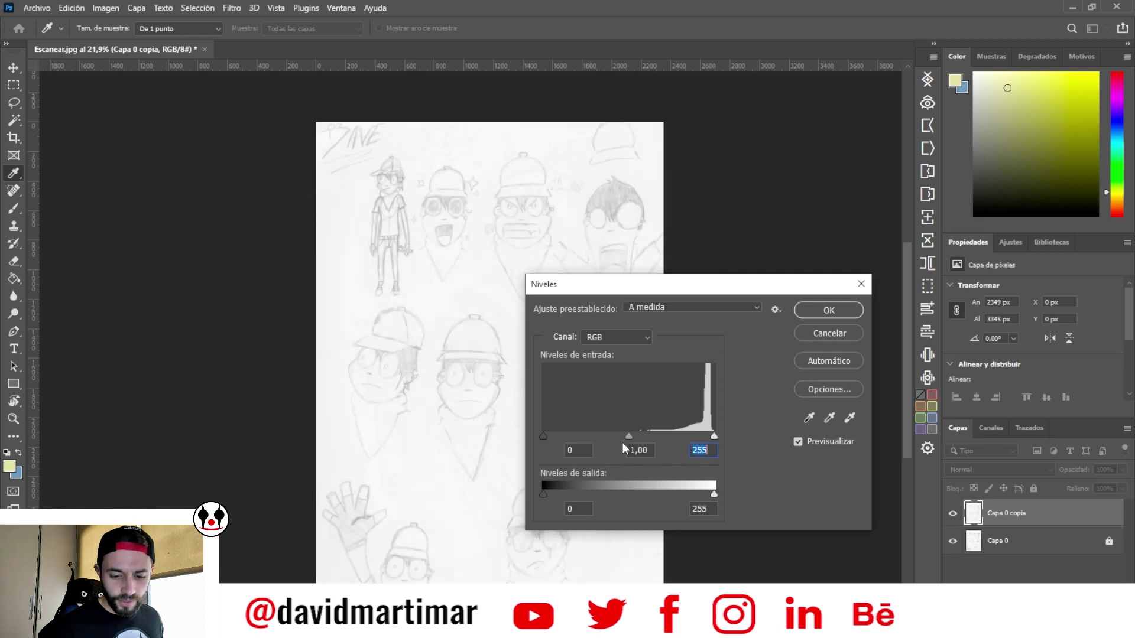
{"action": "left_click_drag", "start_coordinate": [544, 436], "coordinate": [585, 439]}
{"action": "mouse_move", "coordinate": [649, 450]}
{"action": "left_mouse_down"}
{"action": "mouse_move", "coordinate": [665, 442]}
{"action": "mouse_move", "coordinate": [630, 440]}
{"action": "mouse_move", "coordinate": [680, 444]}
{"action": "mouse_move", "coordinate": [651, 438]}
{"action": "mouse_move", "coordinate": [673, 442]}
{"action": "mouse_move", "coordinate": [665, 457]}
{"action": "left_mouse_up"}
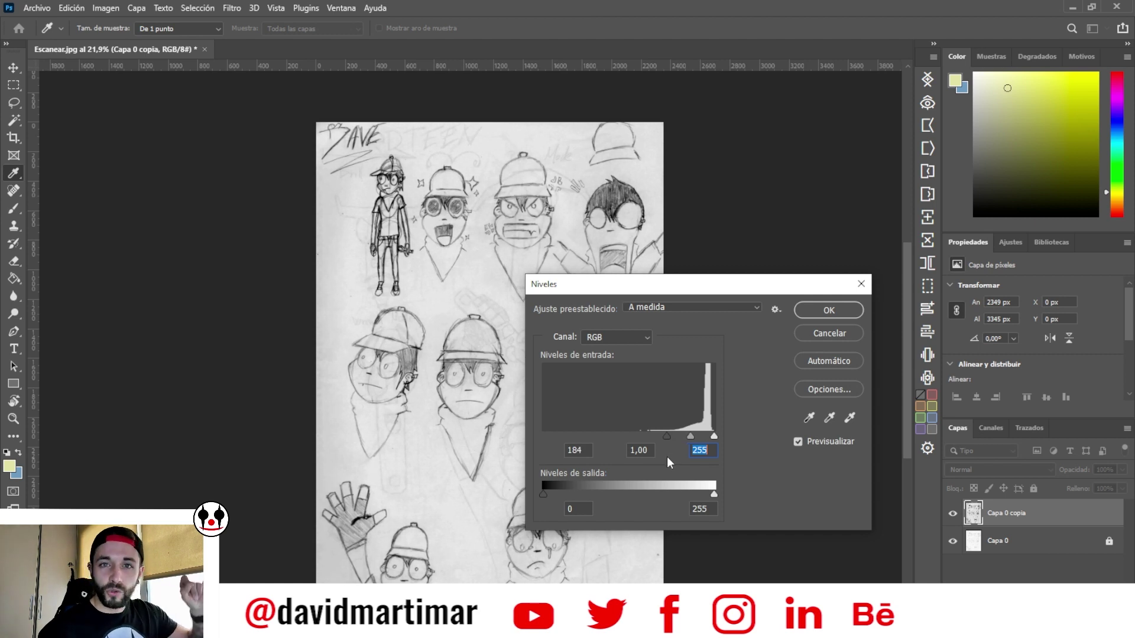
{"action": "mouse_move", "coordinate": [666, 457]}
{"action": "left_mouse_down"}
{"action": "mouse_move", "coordinate": [640, 453]}
{"action": "mouse_move", "coordinate": [666, 459]}
{"action": "left_mouse_up"}
{"action": "mouse_move", "coordinate": [674, 294]}
{"action": "left_mouse_down"}
{"action": "mouse_move", "coordinate": [643, 337]}
{"action": "mouse_move", "coordinate": [169, 395]}
{"action": "left_mouse_up"}
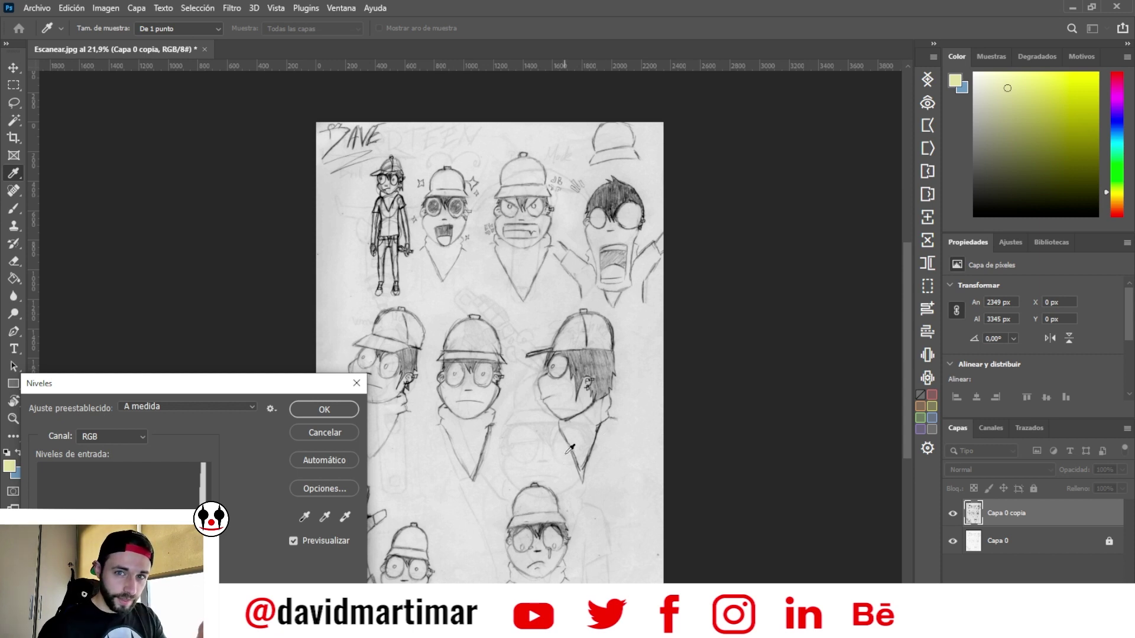
- Refine the Levels inputs to 46, 0.74 and 241 and apply them
{"action": "left_click_drag", "start_coordinate": [271, 385], "coordinate": [277, 503]}
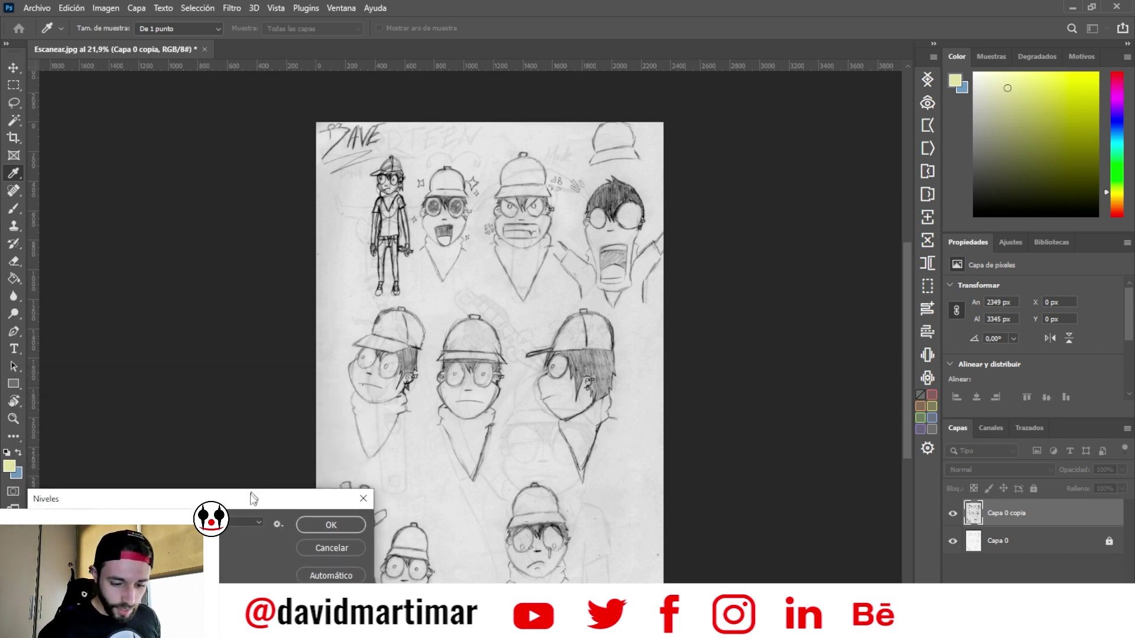
{"action": "mouse_move", "coordinate": [238, 496]}
{"action": "left_mouse_down"}
{"action": "mouse_move", "coordinate": [701, 395]}
{"action": "mouse_move", "coordinate": [782, 389]}
{"action": "left_mouse_up"}
{"action": "mouse_move", "coordinate": [701, 535]}
{"action": "left_mouse_down"}
{"action": "mouse_move", "coordinate": [714, 534]}
{"action": "mouse_move", "coordinate": [640, 535]}
{"action": "left_mouse_up"}
{"action": "mouse_move", "coordinate": [747, 539]}
{"action": "left_mouse_down"}
{"action": "mouse_move", "coordinate": [700, 540]}
{"action": "mouse_move", "coordinate": [743, 538]}
{"action": "left_mouse_up"}
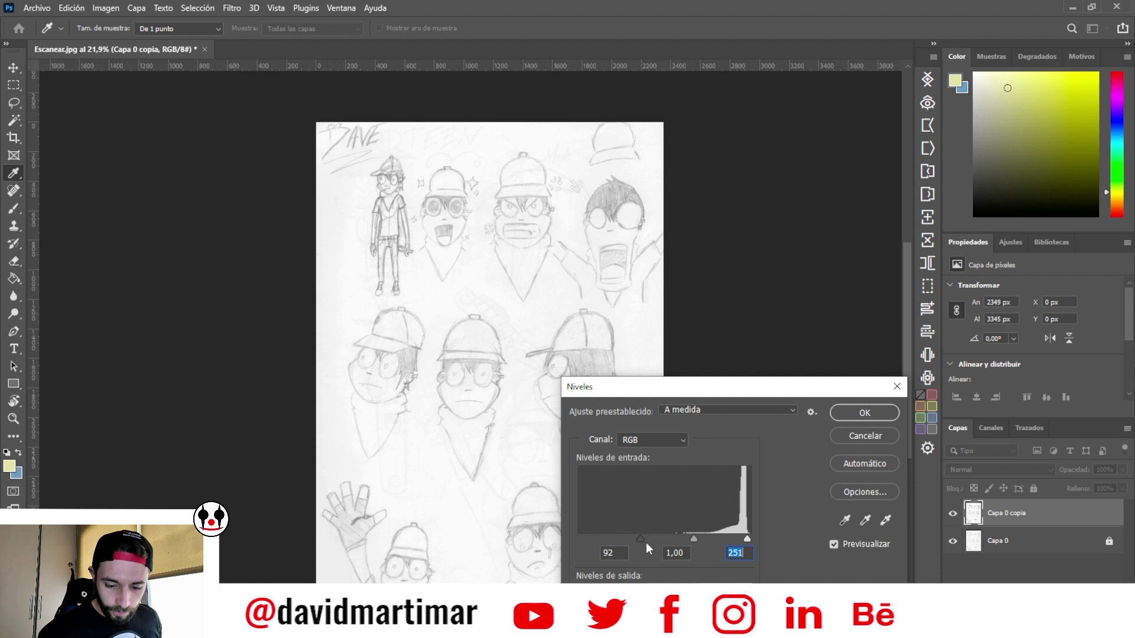
{"action": "left_click_drag", "start_coordinate": [654, 540], "coordinate": [714, 543]}
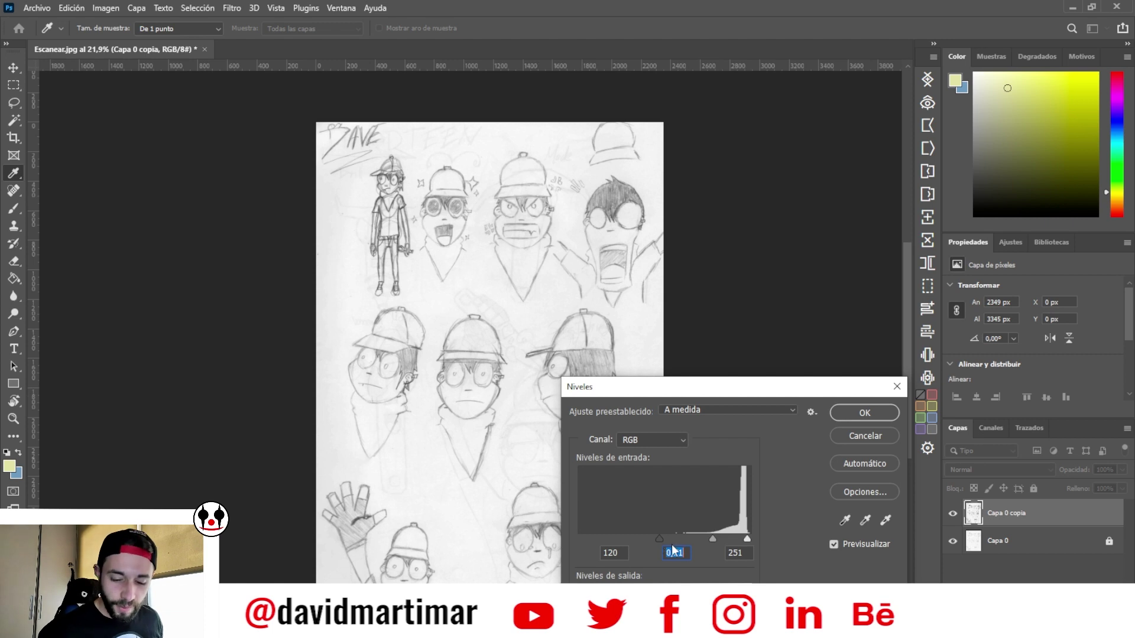
{"action": "left_click_drag", "start_coordinate": [659, 537], "coordinate": [652, 544]}
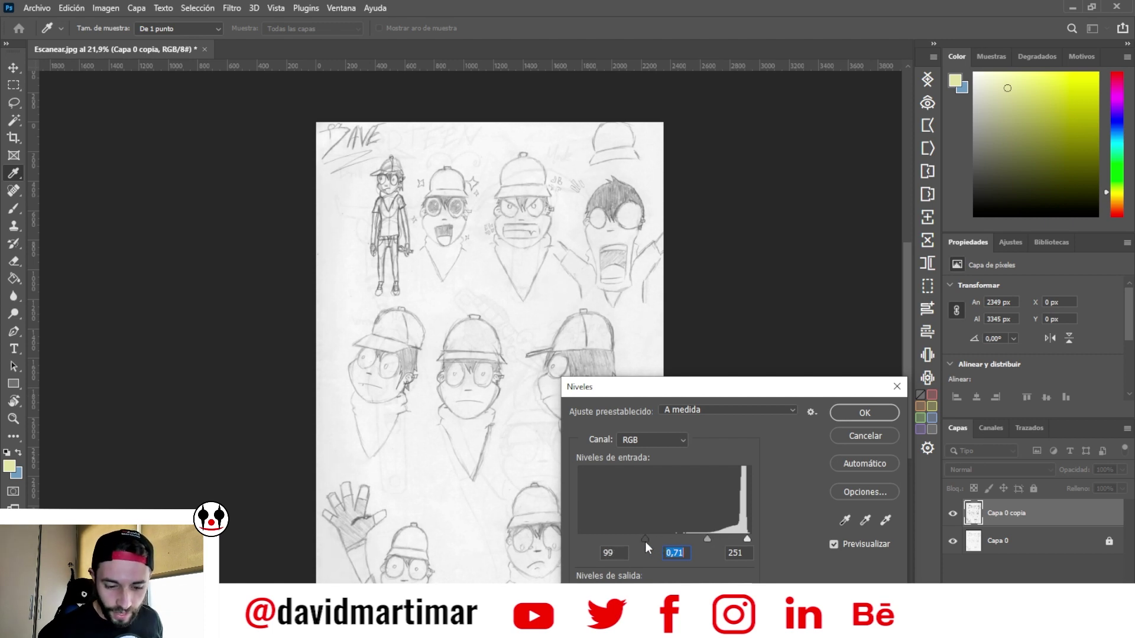
{"action": "left_click_drag", "start_coordinate": [652, 544], "coordinate": [610, 539]}
{"action": "mouse_move", "coordinate": [747, 540]}
{"action": "left_mouse_down"}
{"action": "mouse_move", "coordinate": [673, 537]}
{"action": "mouse_move", "coordinate": [690, 541]}
{"action": "left_mouse_up"}
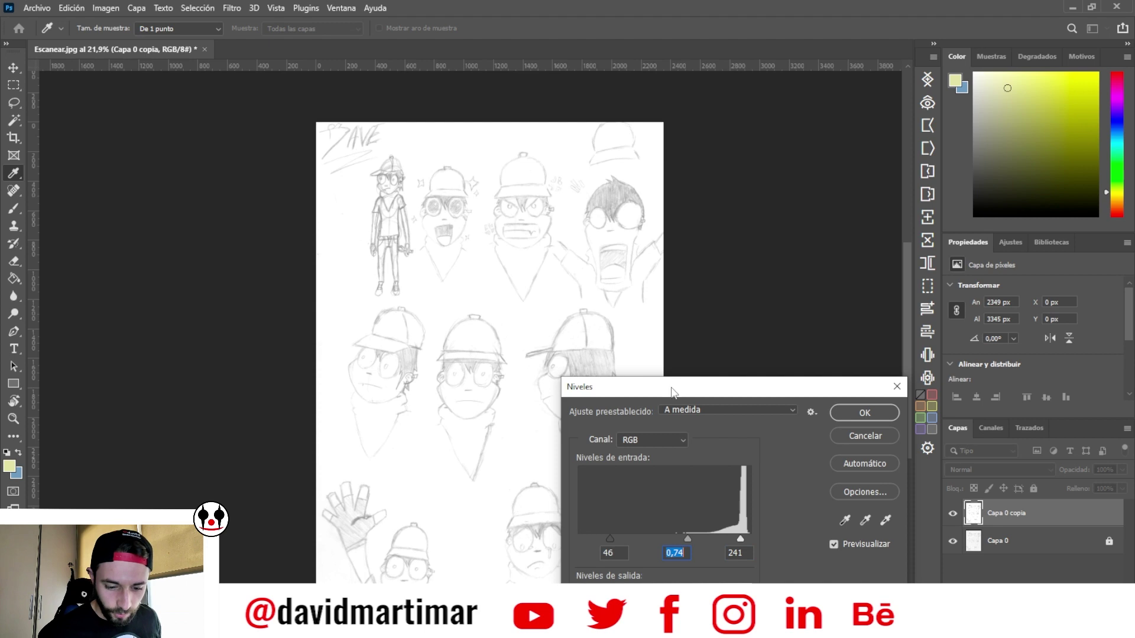
{"action": "left_click_drag", "start_coordinate": [673, 389], "coordinate": [189, 464]}
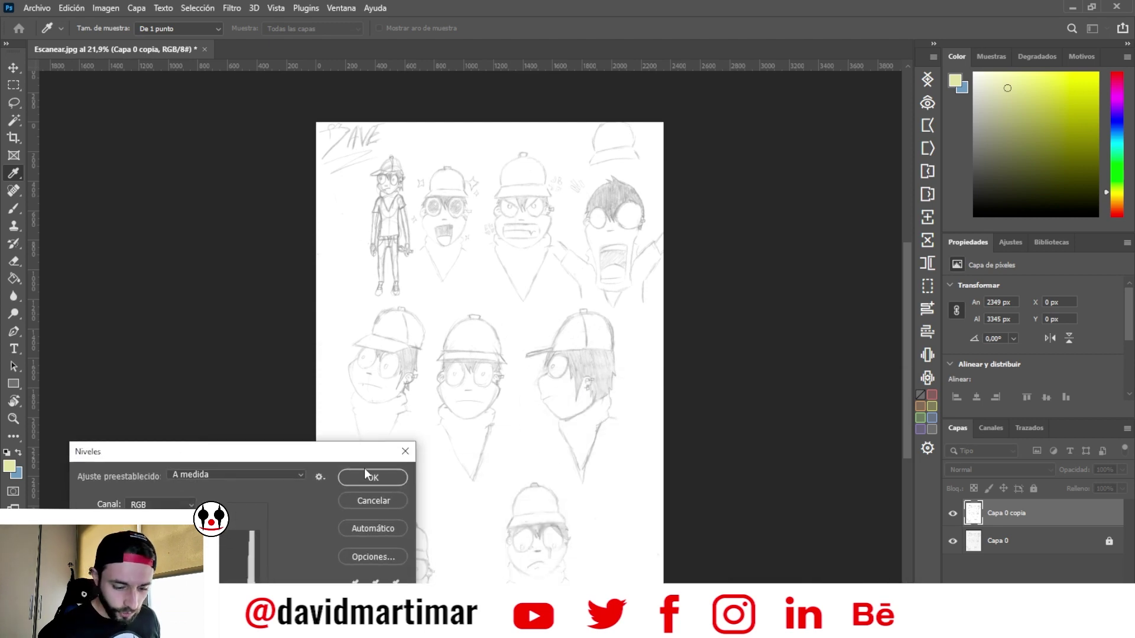
{"action": "left_click", "coordinate": [378, 487]}
{"action": "key", "text": "v"}
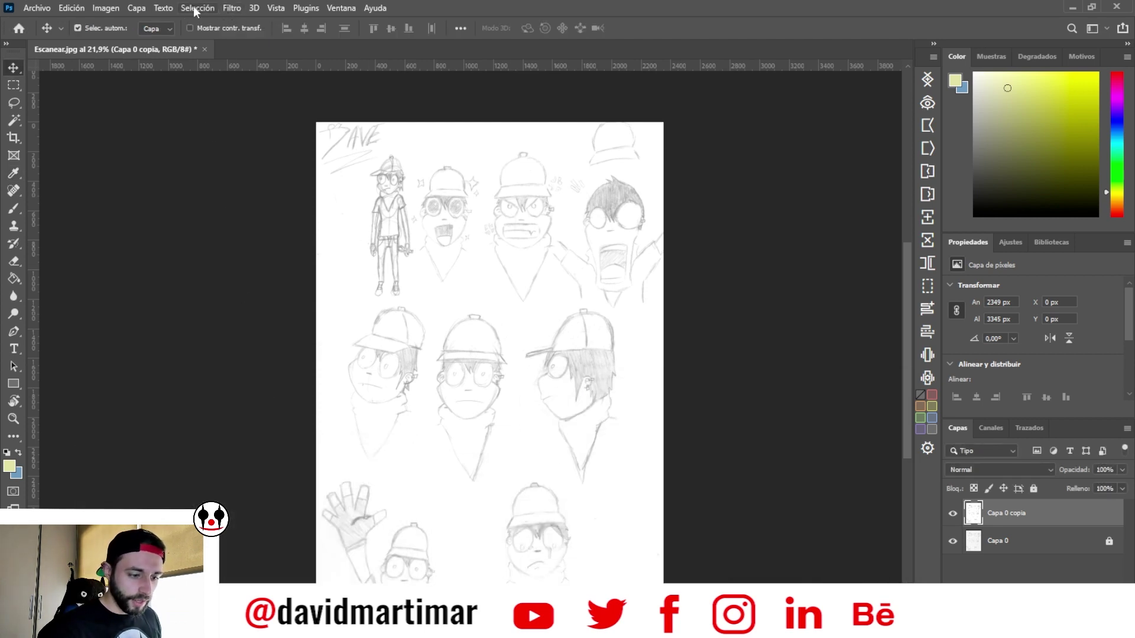
- Apply a second Levels adjustment to Capa 0 copia with the black input at 181
{"action": "left_click", "coordinate": [106, 7]}
{"action": "mouse_move", "coordinate": [177, 42]}
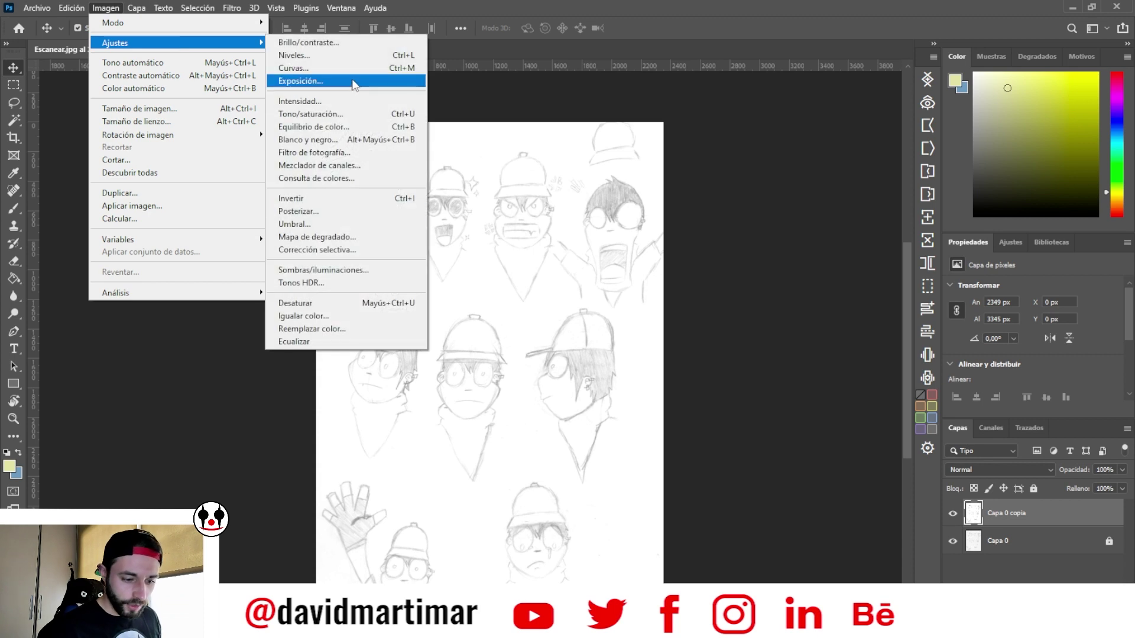
{"action": "left_click", "coordinate": [354, 59]}
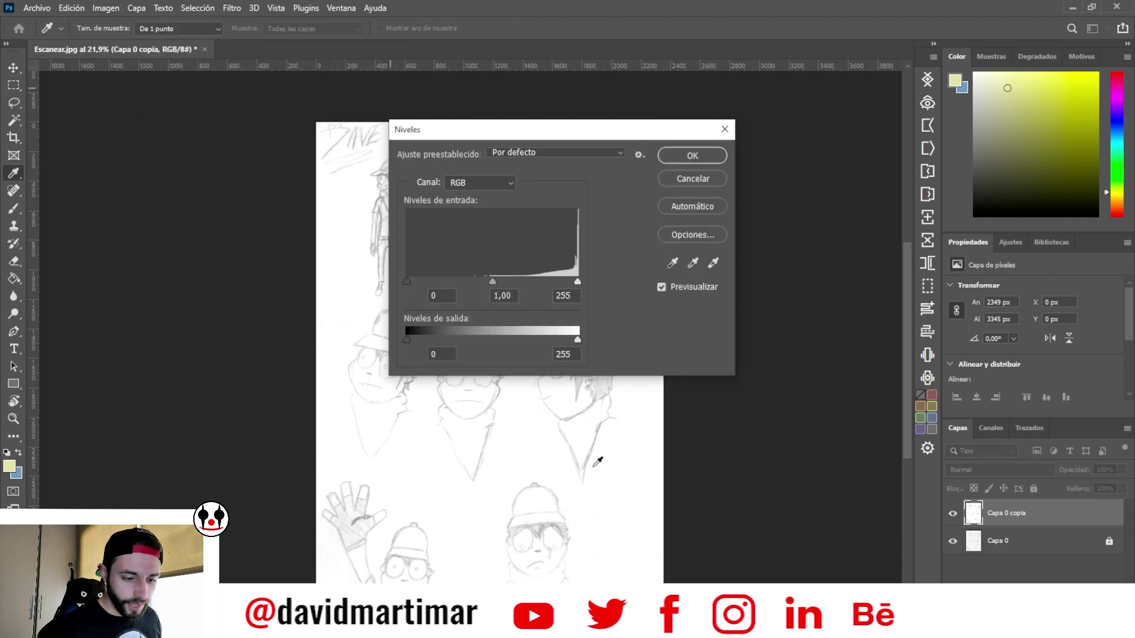
{"action": "mouse_move", "coordinate": [615, 131]}
{"action": "left_mouse_down"}
{"action": "mouse_move", "coordinate": [711, 400]}
{"action": "mouse_move", "coordinate": [765, 333]}
{"action": "left_mouse_up"}
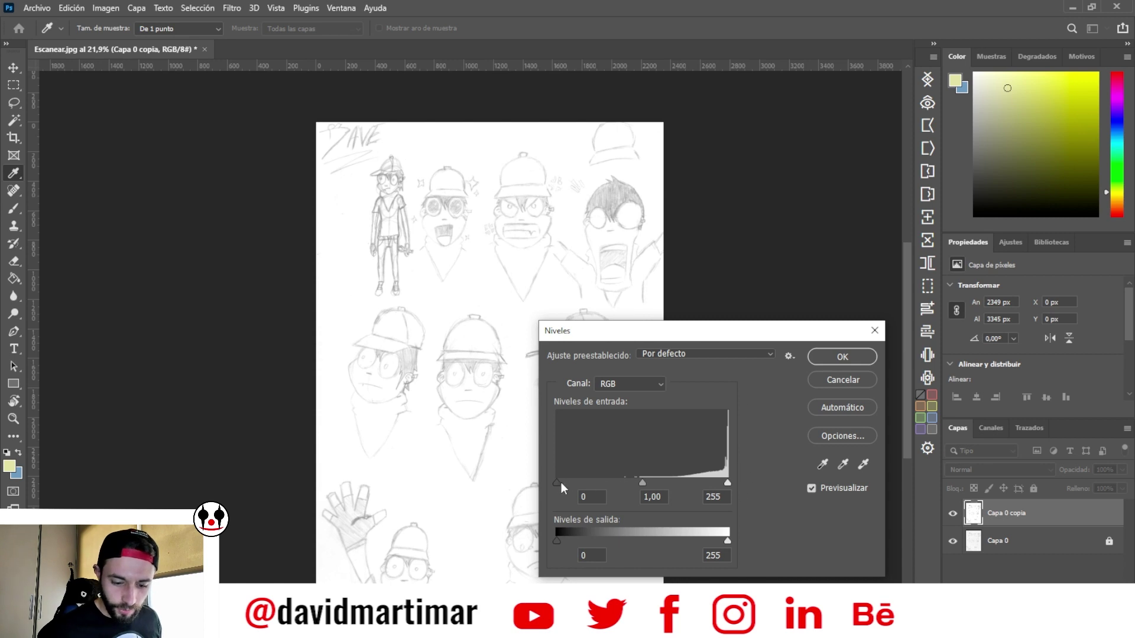
{"action": "left_click_drag", "start_coordinate": [568, 484], "coordinate": [652, 495]}
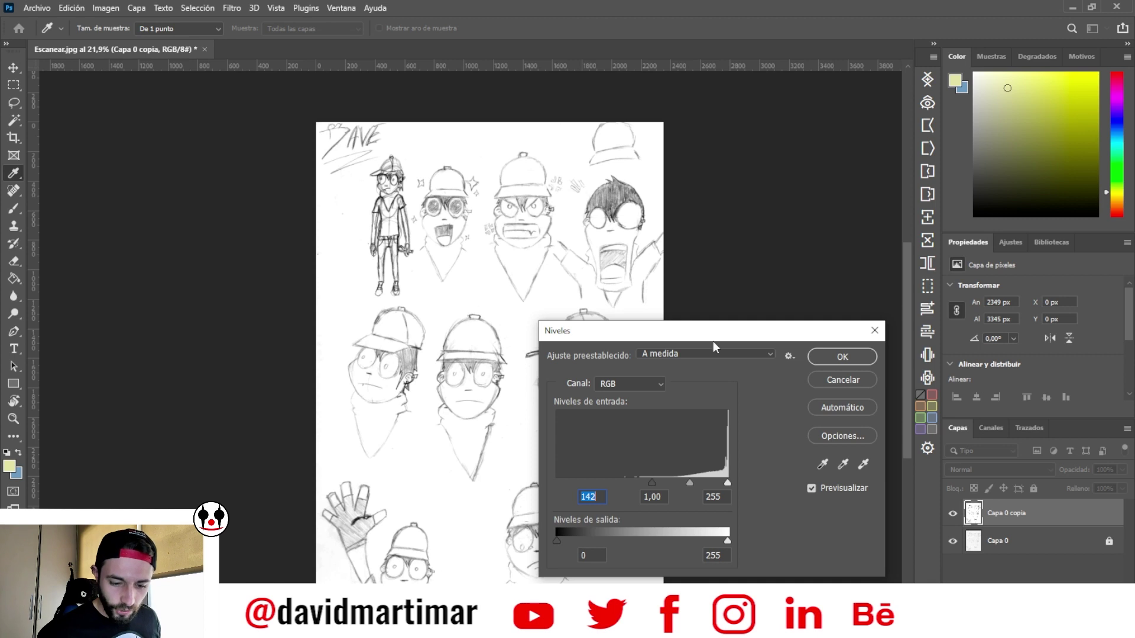
{"action": "left_click_drag", "start_coordinate": [713, 337], "coordinate": [718, 538]}
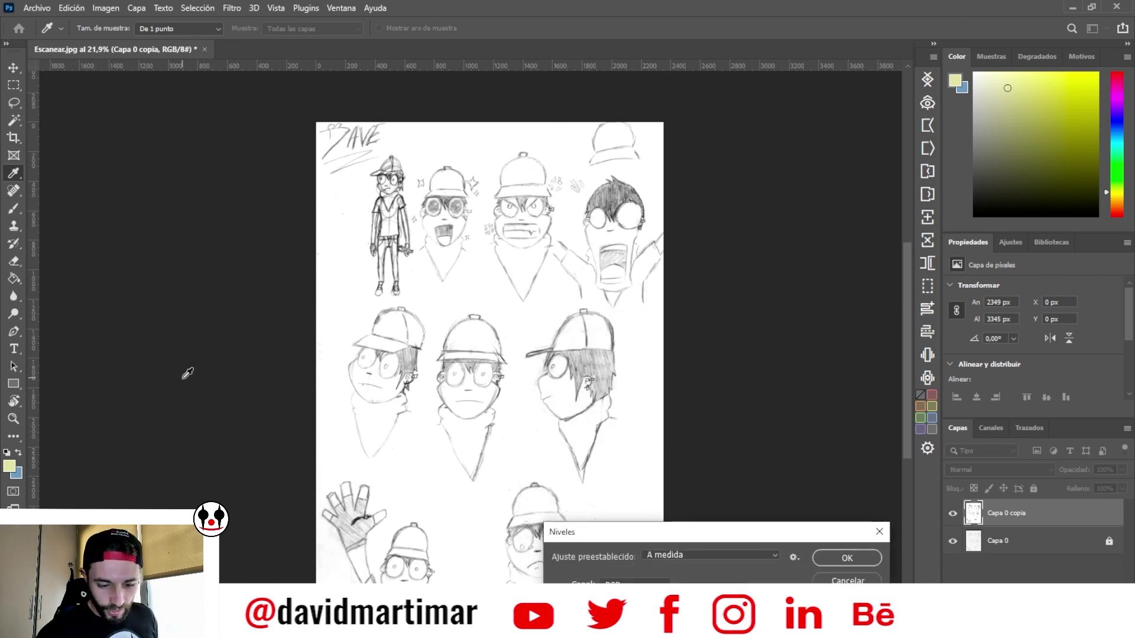
{"action": "left_click_drag", "start_coordinate": [661, 535], "coordinate": [647, 244]}
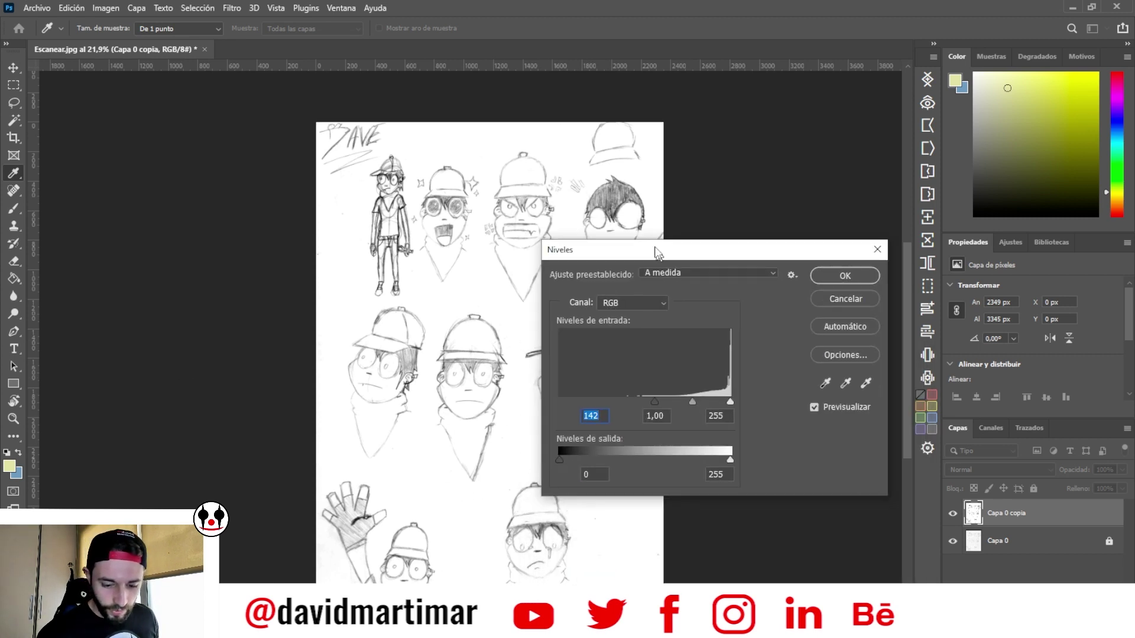
{"action": "left_click_drag", "start_coordinate": [643, 392], "coordinate": [655, 393]}
{"action": "left_click_drag", "start_coordinate": [692, 245], "coordinate": [832, 213]}
{"action": "left_click_drag", "start_coordinate": [795, 361], "coordinate": [807, 361]}
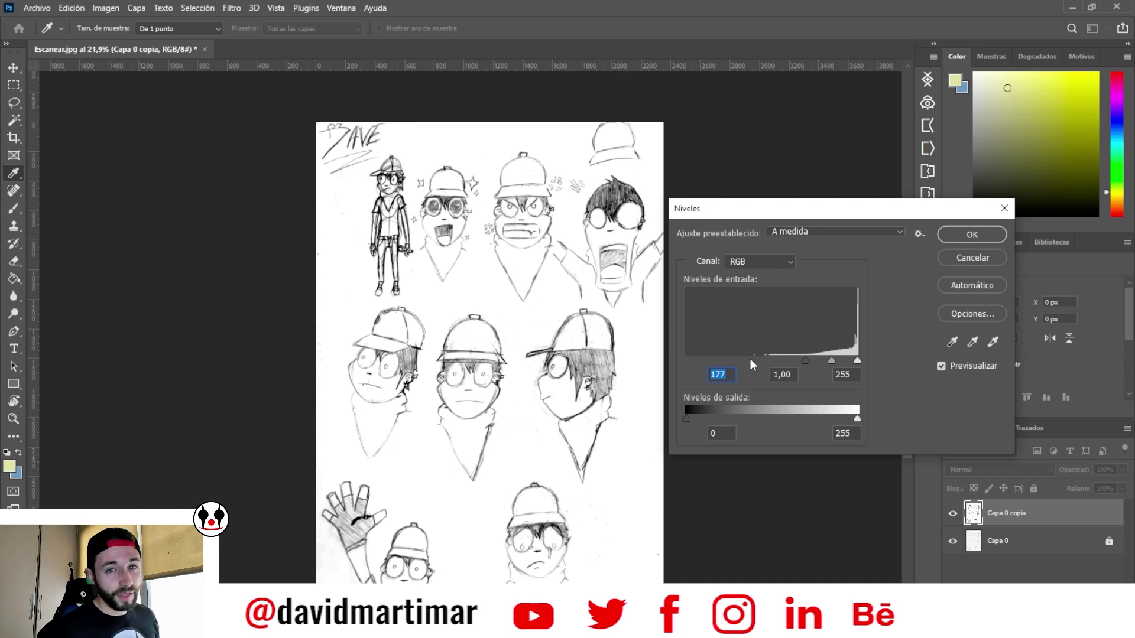
{"action": "left_click_drag", "start_coordinate": [806, 361], "coordinate": [808, 360]}
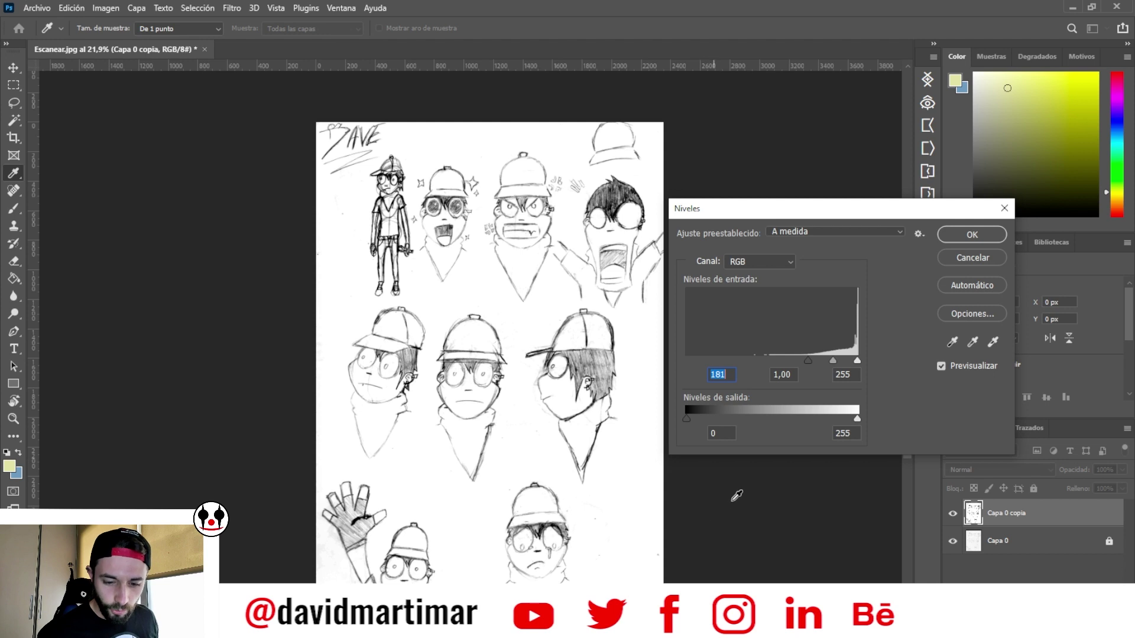
{"action": "left_click", "coordinate": [964, 237]}
- Toggle Capa 0 copia's visibility to compare the bolder lines with the original scan
{"action": "key", "text": "v"}
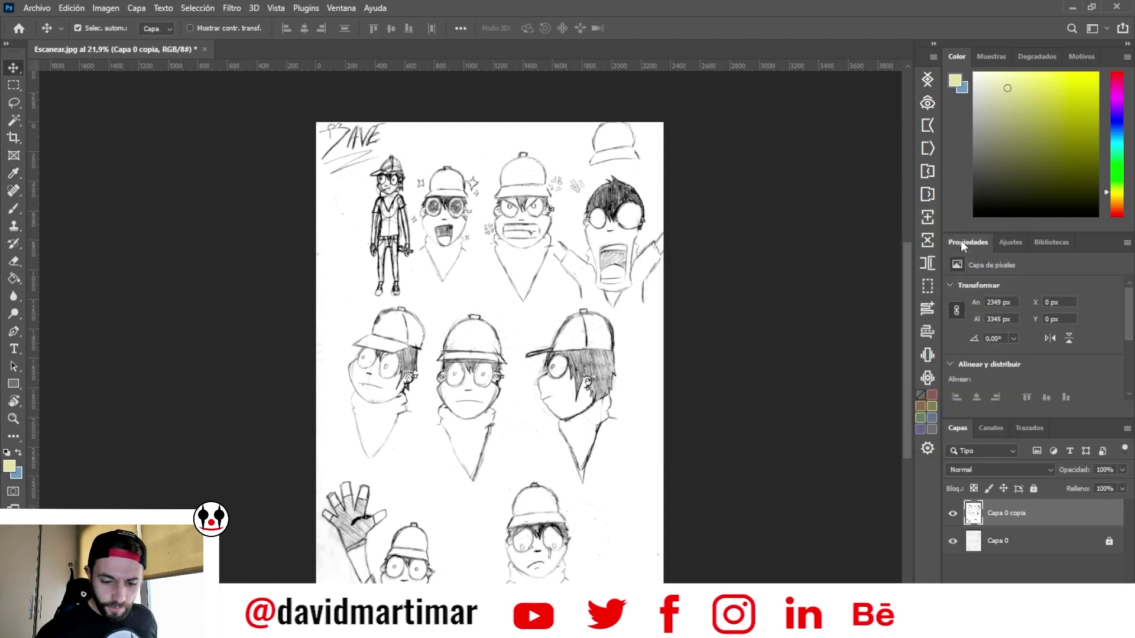
{"action": "left_click", "coordinate": [953, 514]}
{"action": "left_click", "coordinate": [957, 514]}
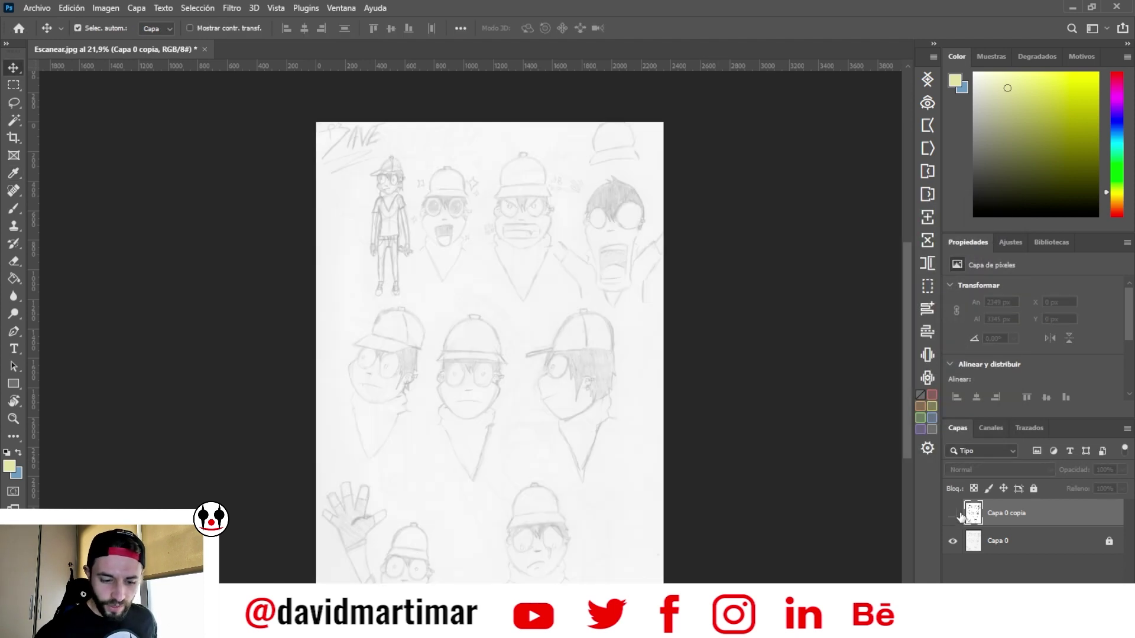
{"action": "left_click", "coordinate": [956, 514]}
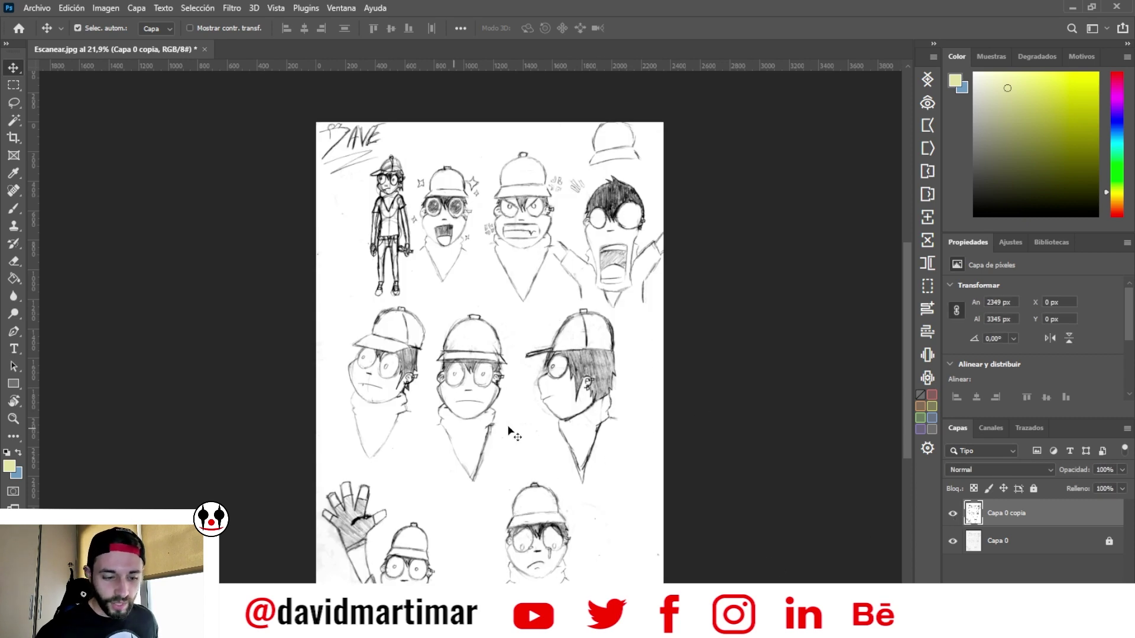
{"action": "key", "text": "z"}
{"action": "left_click_drag", "start_coordinate": [494, 434], "coordinate": [601, 398]}
- Add a new empty layer above the sketch with default black and white colours
{"action": "key", "text": "ctrl+minus"}
{"action": "key", "text": "b"}
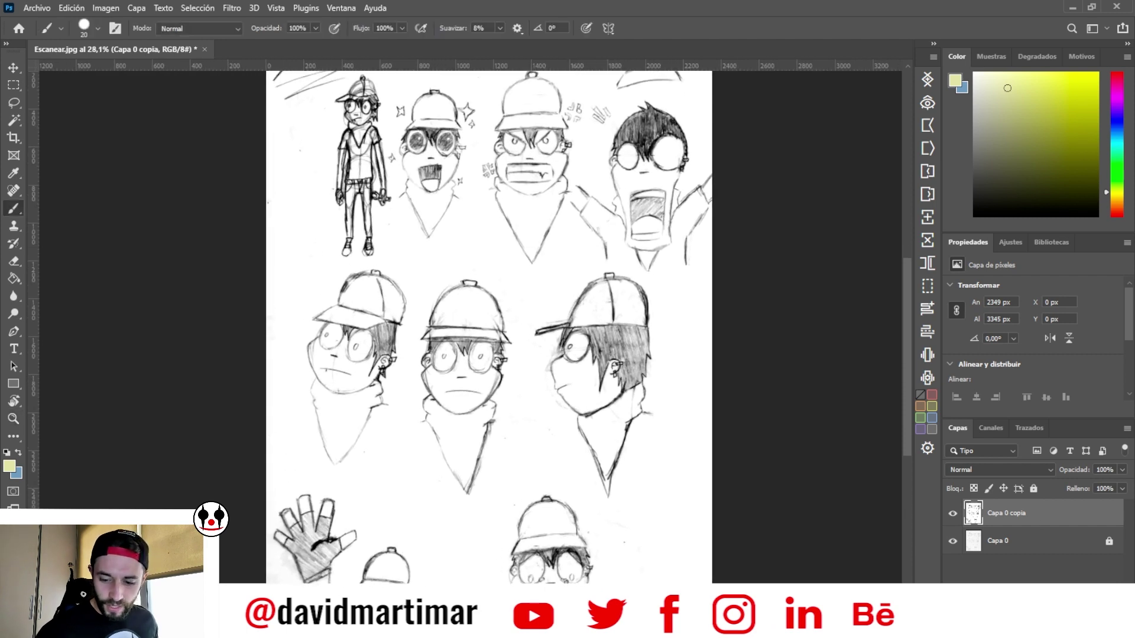
{"action": "key", "text": "ctrl+shift+alt+n"}
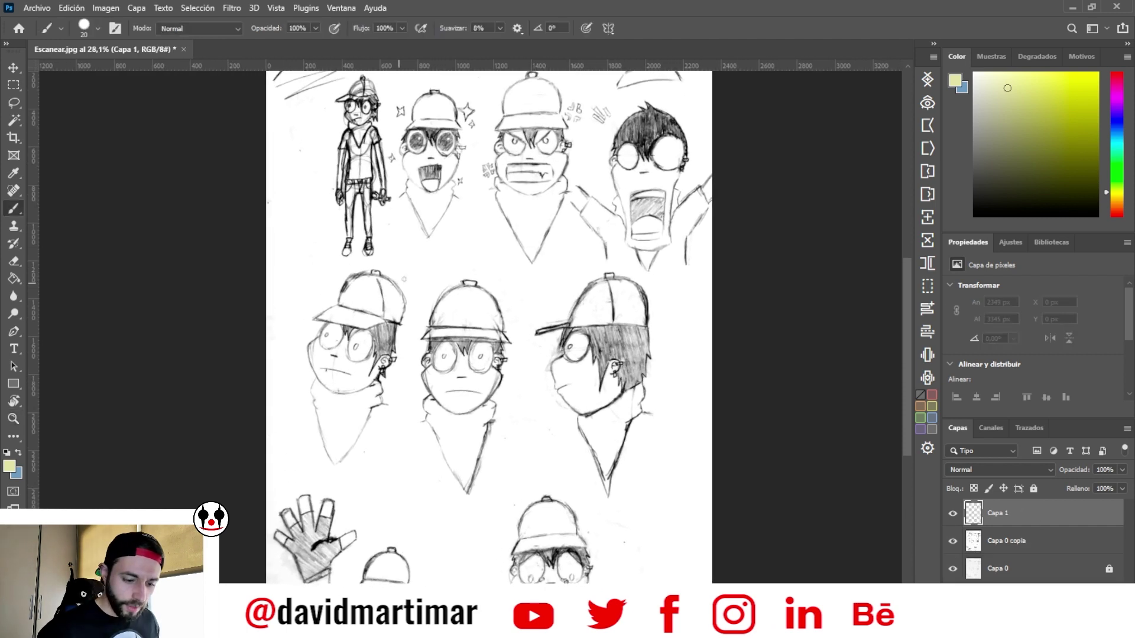
{"action": "key", "text": "d"}
- Try loops around several capped faces, finally circling the angry hat-wearing face in black
{"action": "mouse_move", "coordinate": [414, 255]}
{"action": "left_mouse_down"}
{"action": "mouse_move", "coordinate": [268, 337]}
{"action": "mouse_move", "coordinate": [417, 263]}
{"action": "left_mouse_up"}
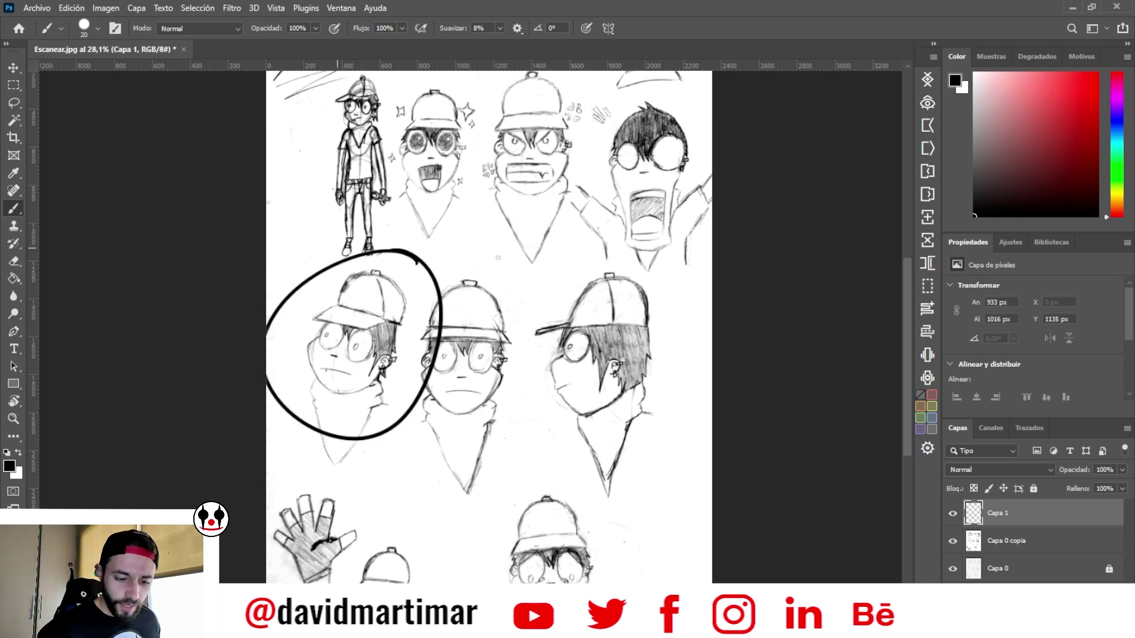
{"action": "key", "text": "ctrl+z"}
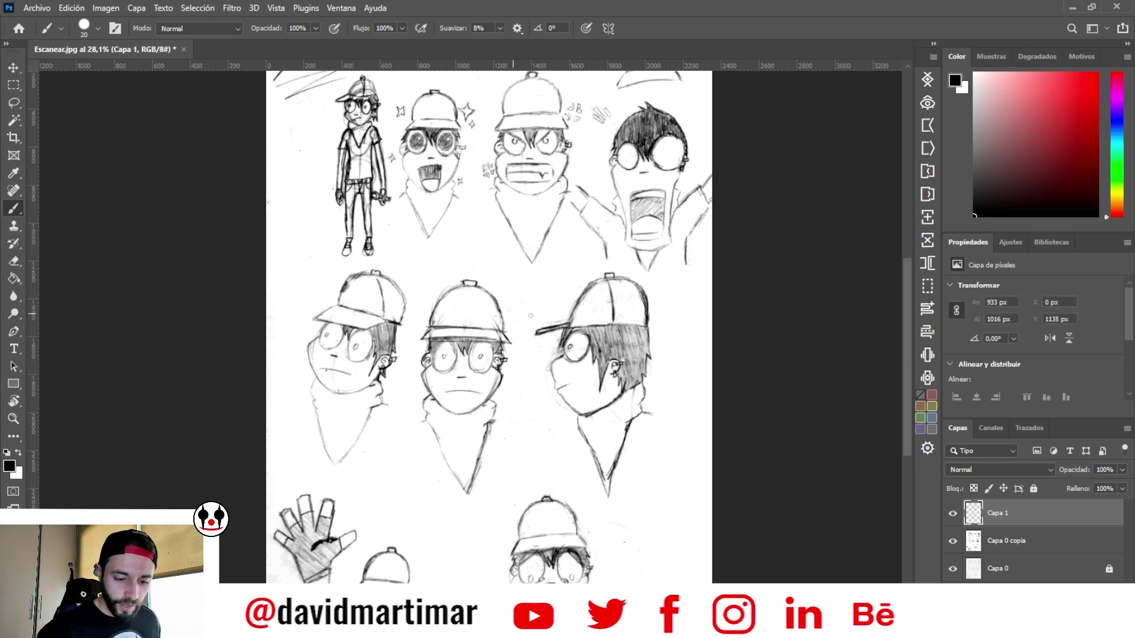
{"action": "mouse_move", "coordinate": [513, 277]}
{"action": "left_mouse_down"}
{"action": "mouse_move", "coordinate": [476, 255]}
{"action": "mouse_move", "coordinate": [529, 378]}
{"action": "mouse_move", "coordinate": [535, 328]}
{"action": "left_mouse_up"}
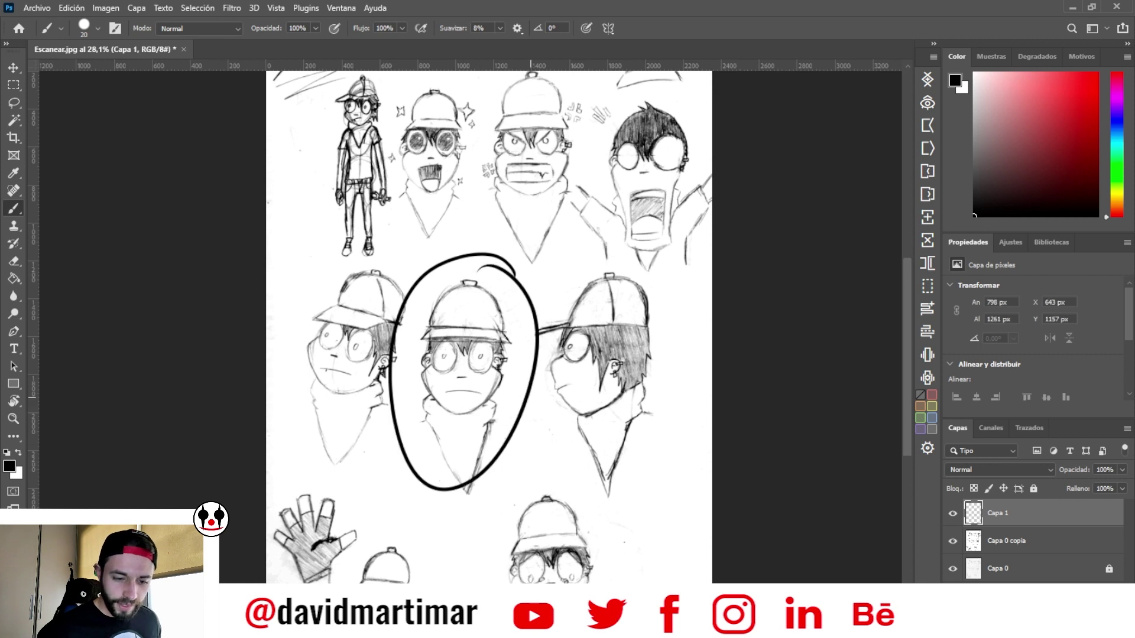
{"action": "key", "text": "ctrl+z"}
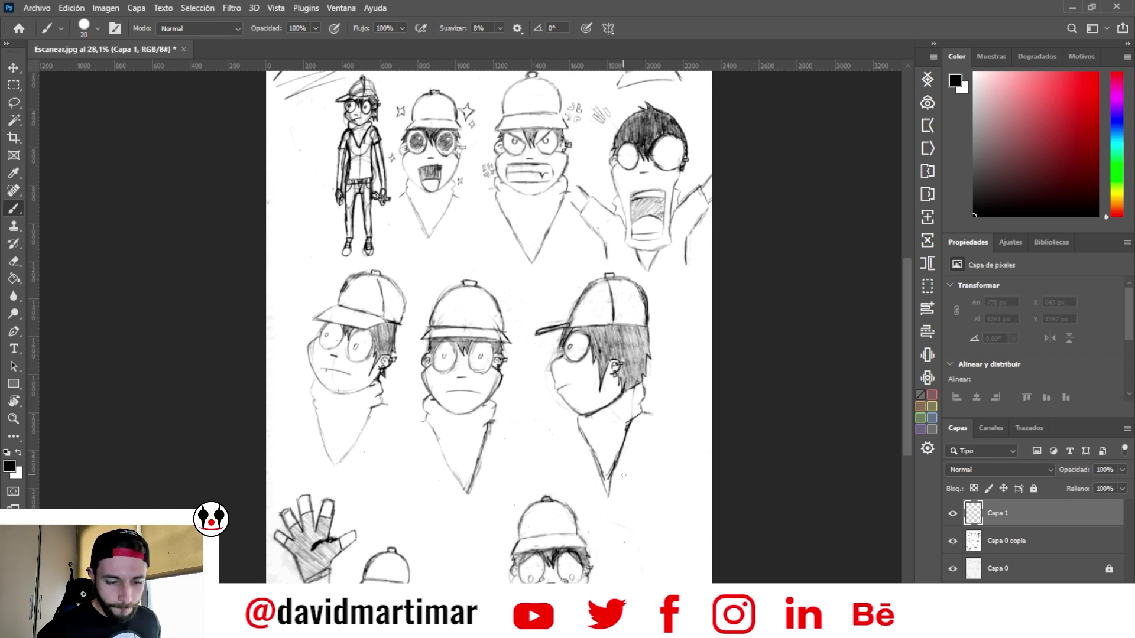
{"action": "mouse_move", "coordinate": [596, 497]}
{"action": "left_mouse_down"}
{"action": "mouse_move", "coordinate": [644, 263]}
{"action": "mouse_move", "coordinate": [650, 478]}
{"action": "left_mouse_up"}
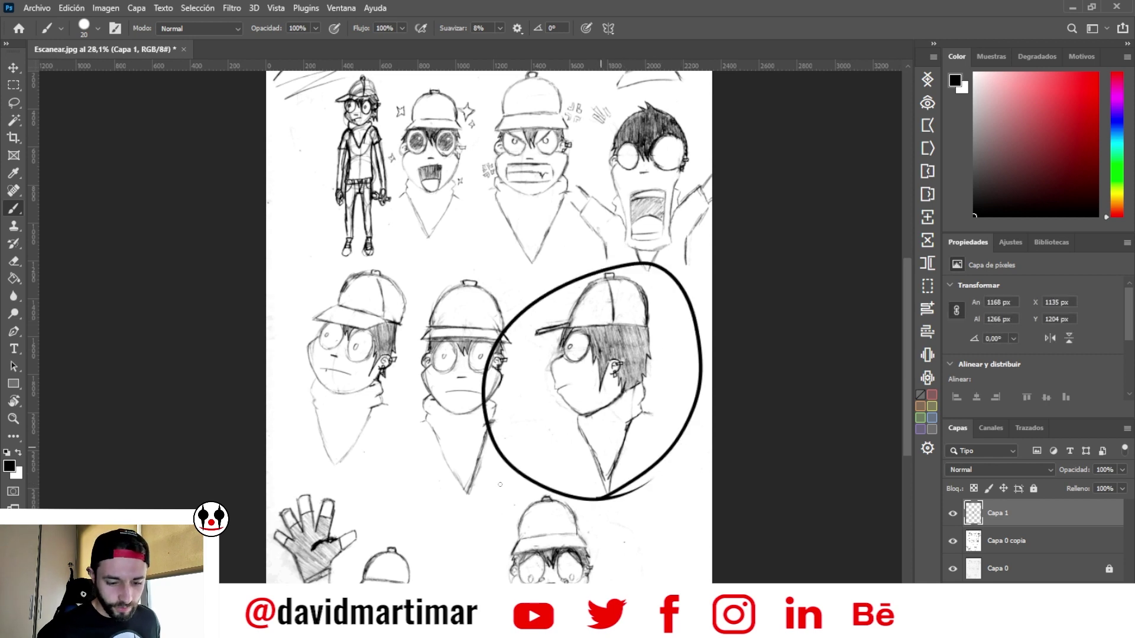
{"action": "key", "text": "ctrl+z"}
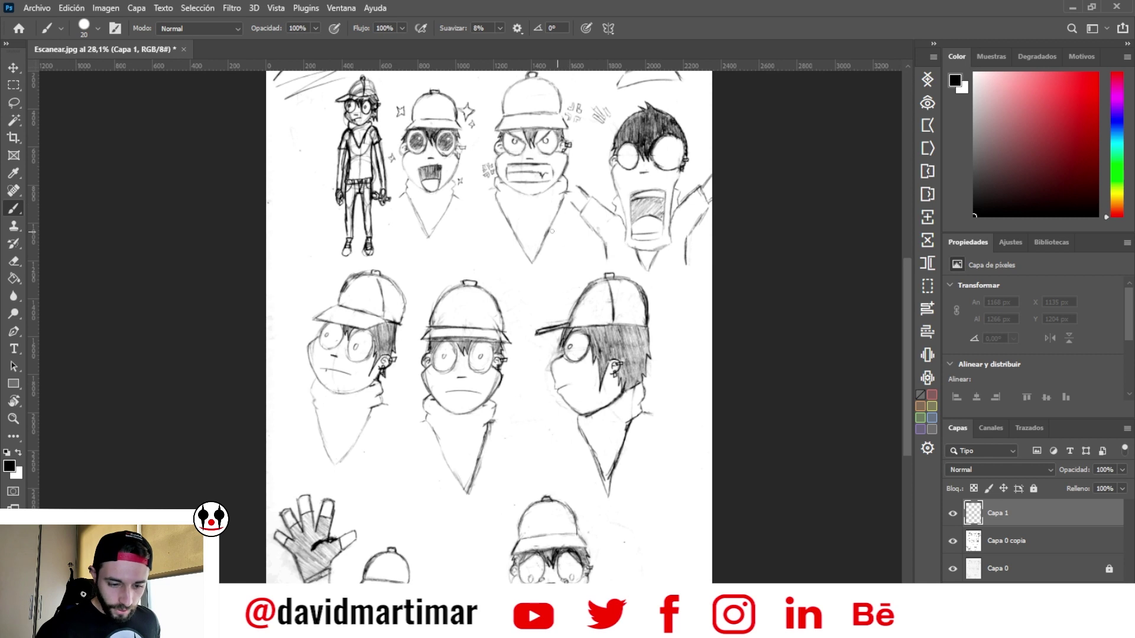
{"action": "left_click_drag", "start_coordinate": [586, 84], "coordinate": [596, 178]}
{"action": "left_click_drag", "start_coordinate": [645, 220], "coordinate": [631, 329]}
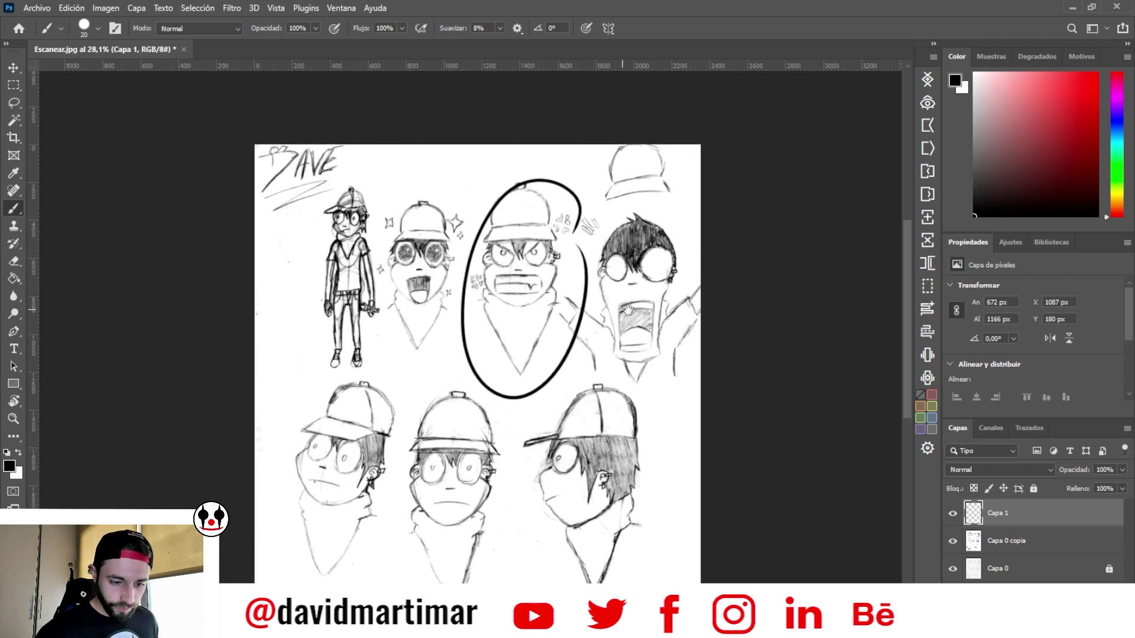
- Redraw and undo loops around the angry face and the bottom-right capped face
{"action": "key", "text": "ctrl+z"}
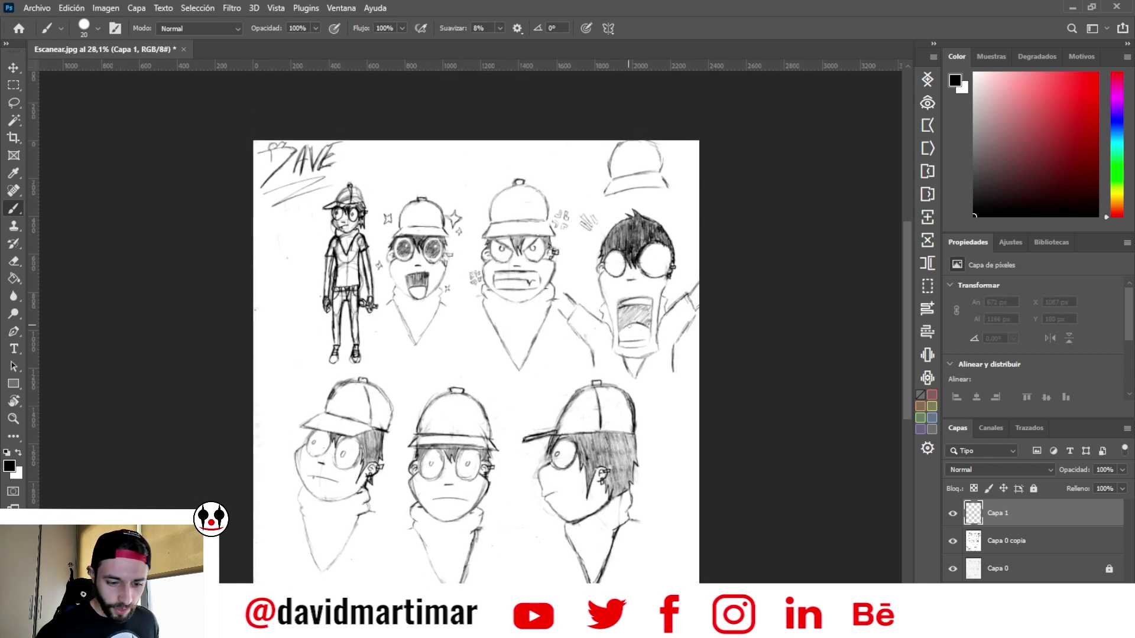
{"action": "left_click_drag", "start_coordinate": [521, 383], "coordinate": [532, 381]}
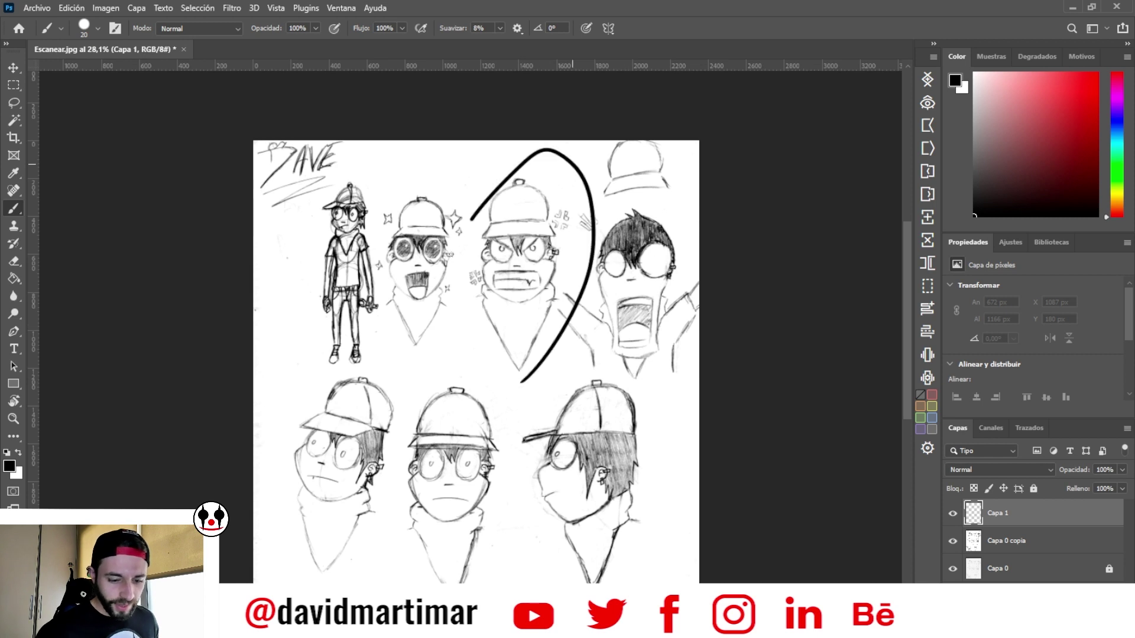
{"action": "key", "text": "ctrl+z"}
{"action": "left_click_drag", "start_coordinate": [658, 402], "coordinate": [627, 566]}
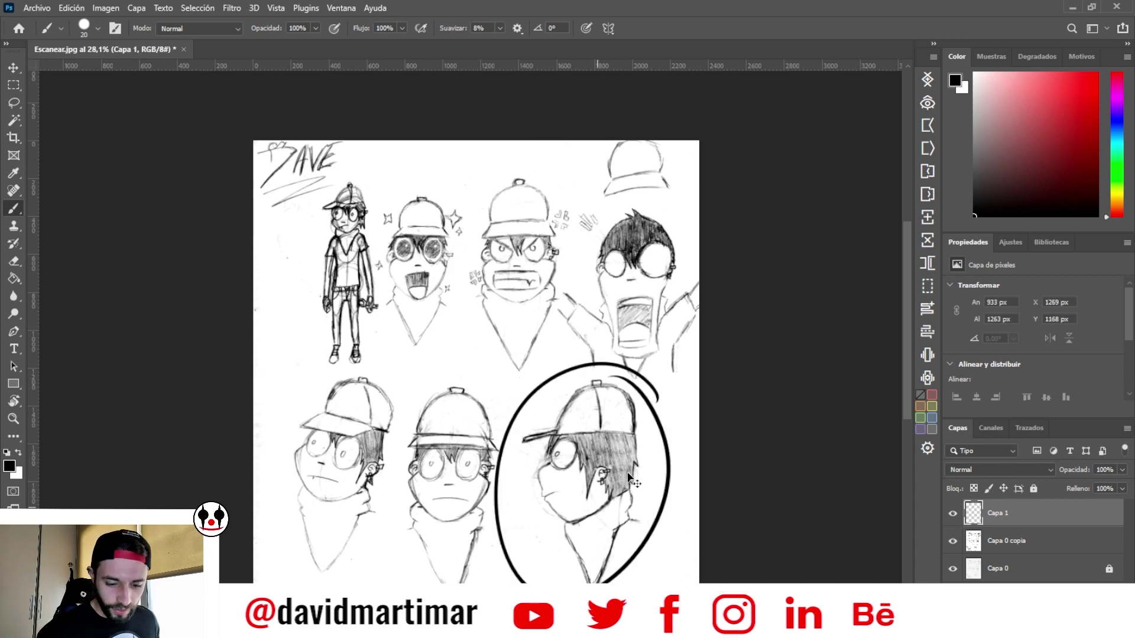
{"action": "key", "text": "ctrl+z"}
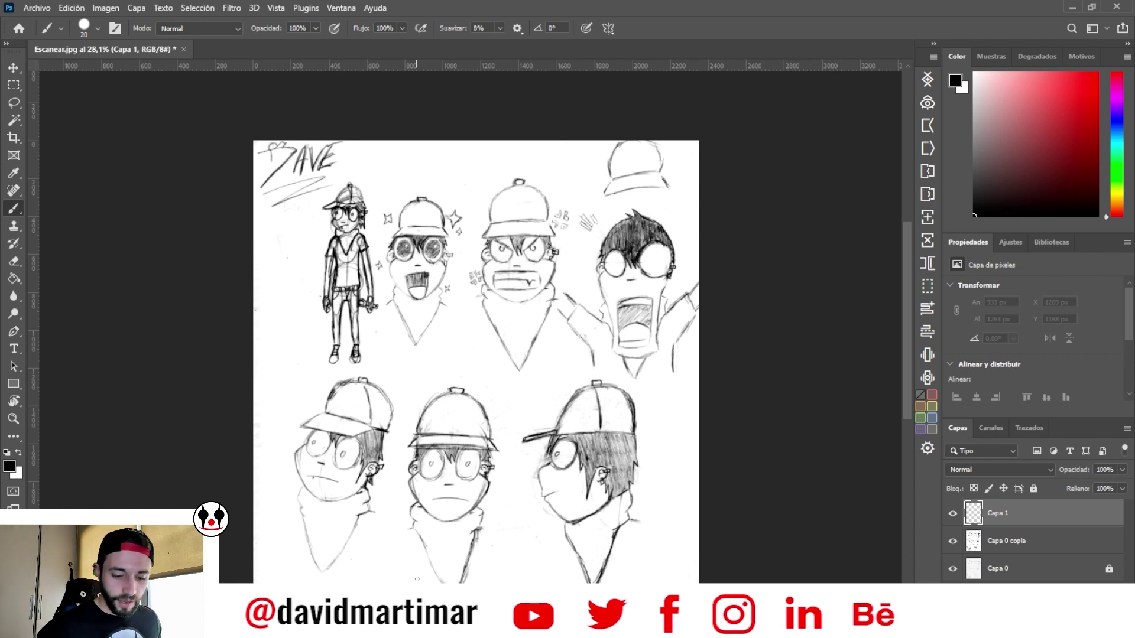
- Scribble circles over the bottom-row heads, then undo those strokes to clear the page
{"action": "left_click_drag", "start_coordinate": [520, 405], "coordinate": [525, 373]}
{"action": "left_click_drag", "start_coordinate": [297, 404], "coordinate": [406, 378]}
{"action": "mouse_move", "coordinate": [264, 480]}
{"action": "left_mouse_down"}
{"action": "mouse_move", "coordinate": [418, 402]}
{"action": "mouse_move", "coordinate": [393, 340]}
{"action": "left_mouse_up"}
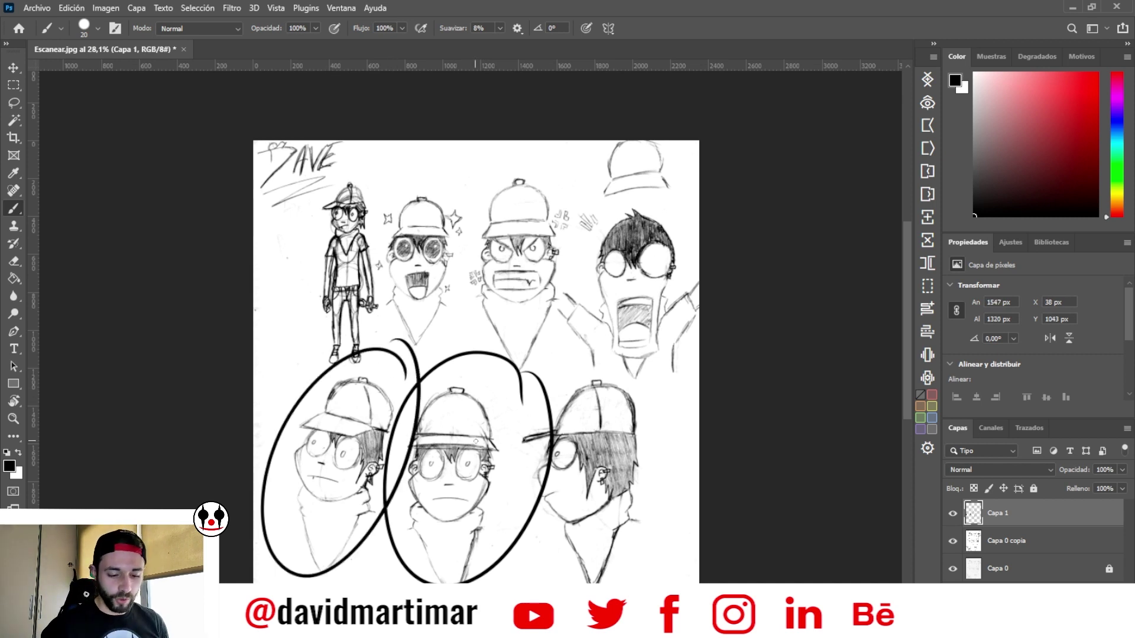
{"action": "left_click_drag", "start_coordinate": [462, 385], "coordinate": [479, 387]}
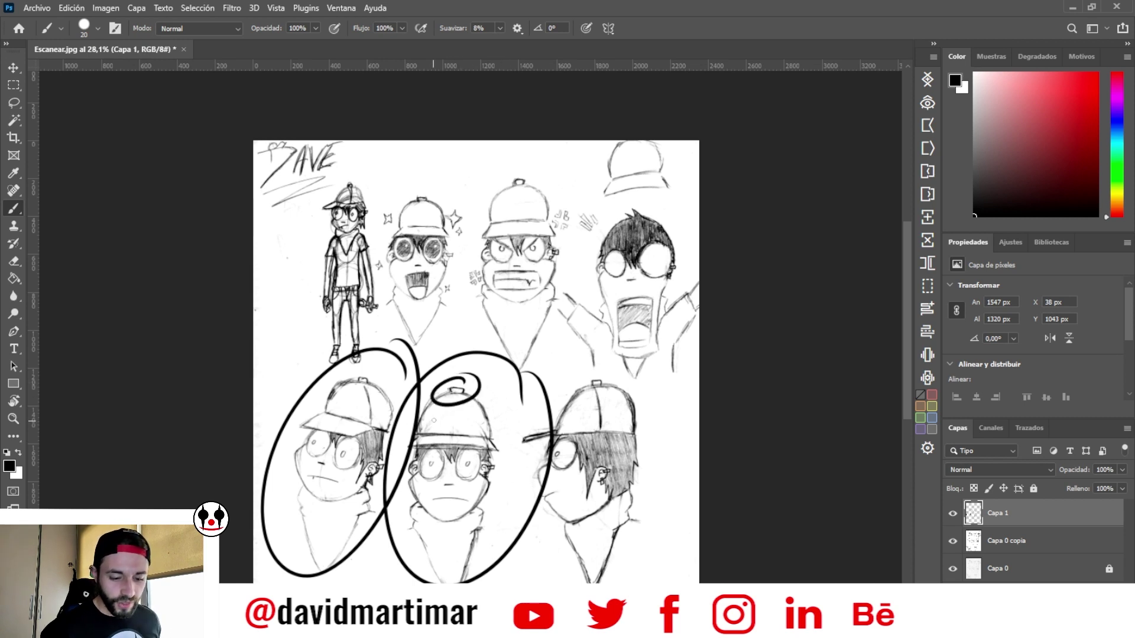
{"action": "key", "text": "ctrl+z"}
{"action": "key", "text": "ctrl+z"}
{"action": "key", "text": "ctrl+z"}
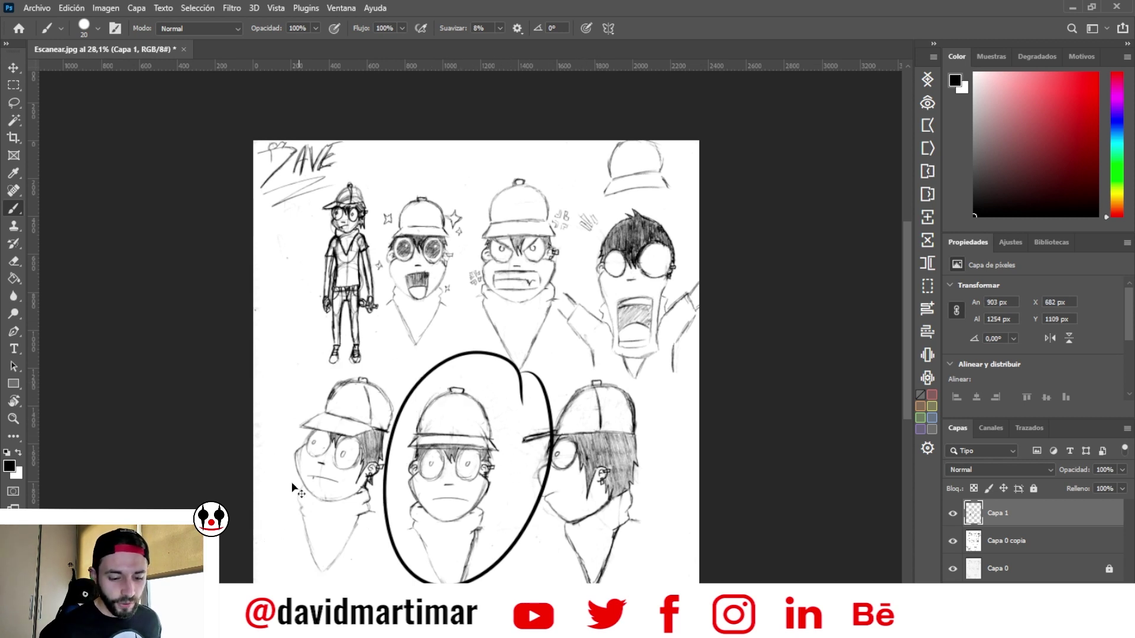
{"action": "key", "text": "ctrl+z"}
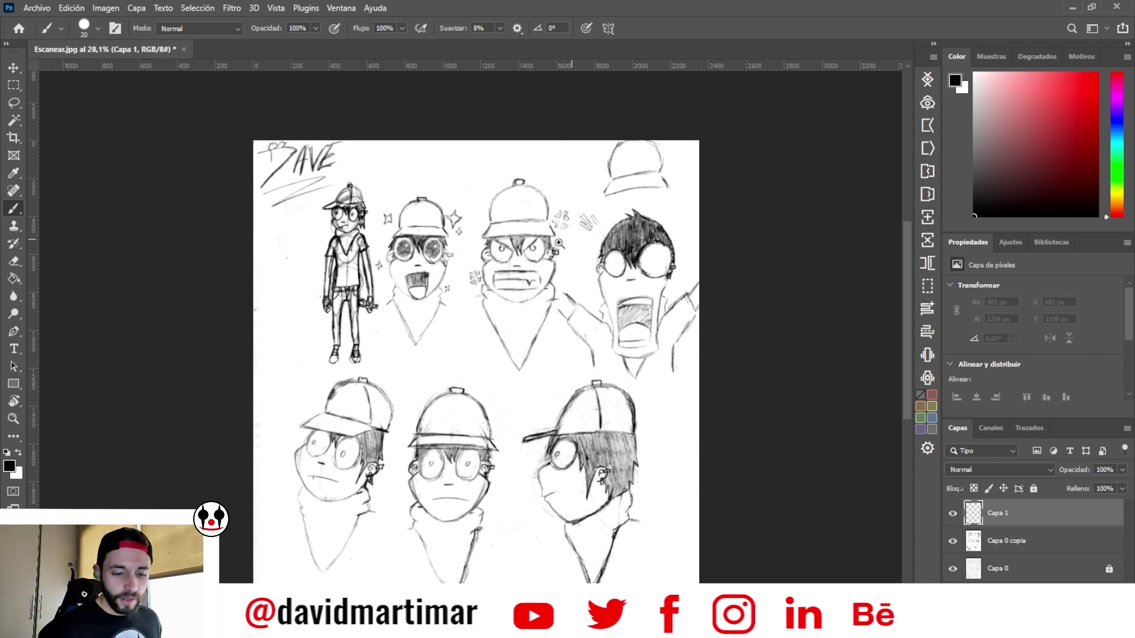
{"action": "key", "text": "z"}
{"action": "left_click_drag", "start_coordinate": [558, 243], "coordinate": [621, 236]}
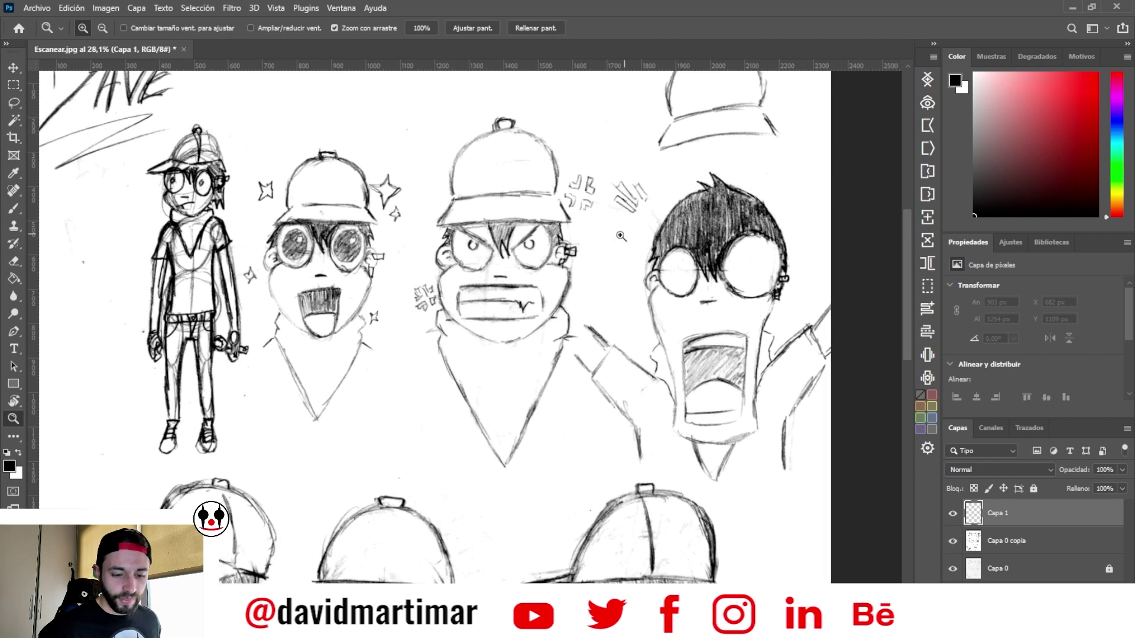
- Pick a light cyan and paint it over the angry character's right cheek toward the chin
{"action": "mouse_move", "coordinate": [555, 269]}
{"action": "left_mouse_down"}
{"action": "mouse_move", "coordinate": [583, 262]}
{"action": "mouse_move", "coordinate": [611, 400]}
{"action": "mouse_move", "coordinate": [559, 455]}
{"action": "left_mouse_up"}
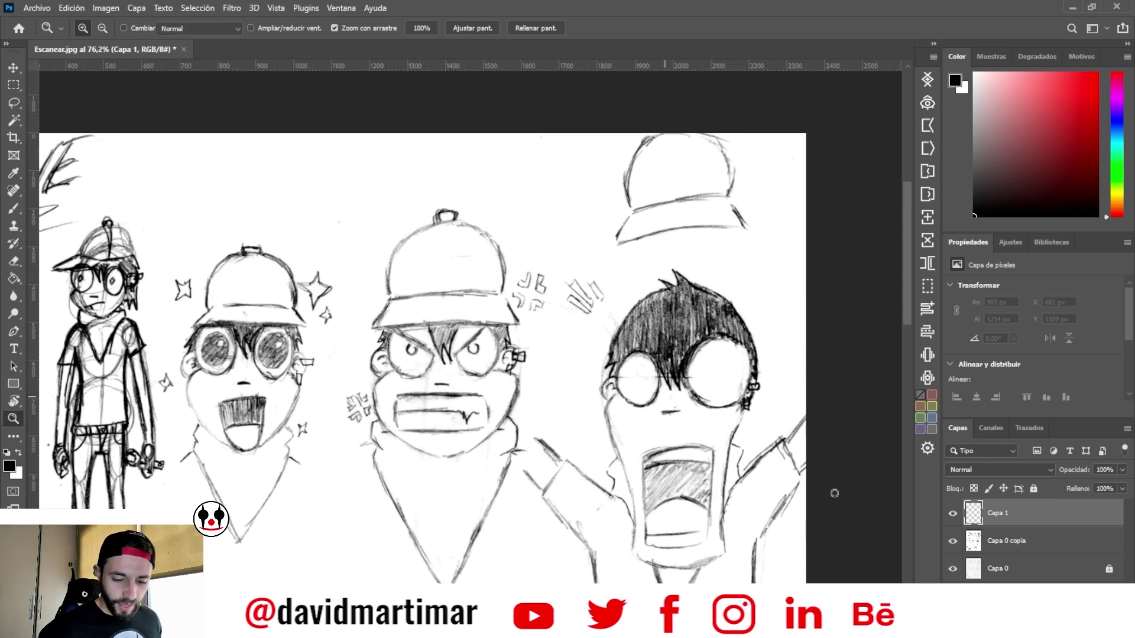
{"action": "key", "text": "b"}
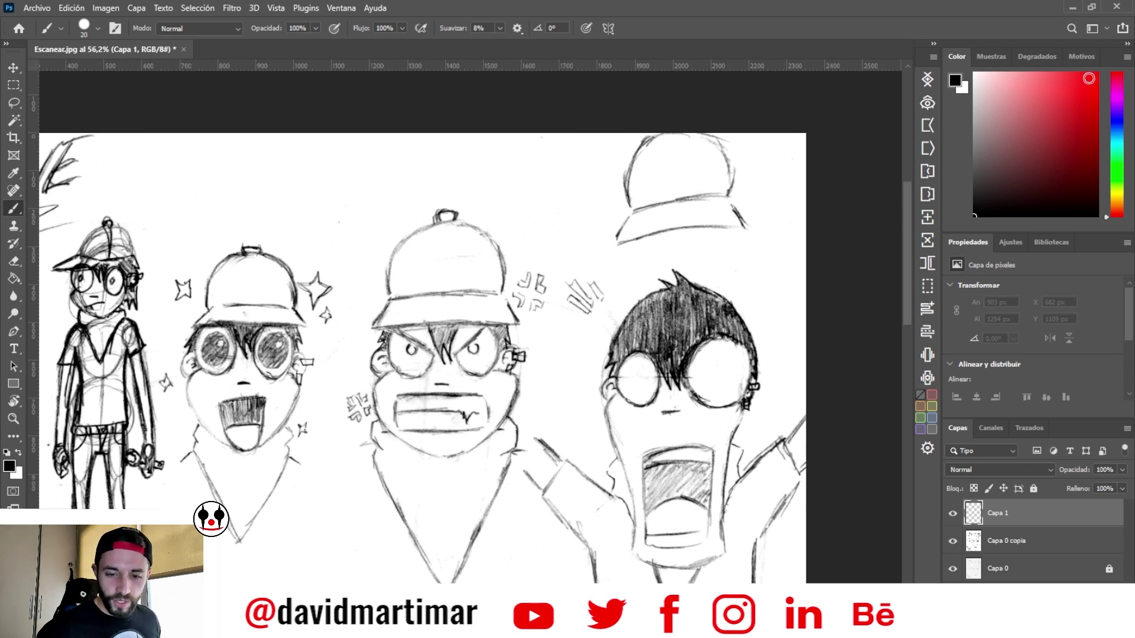
{"action": "left_click", "coordinate": [1118, 137]}
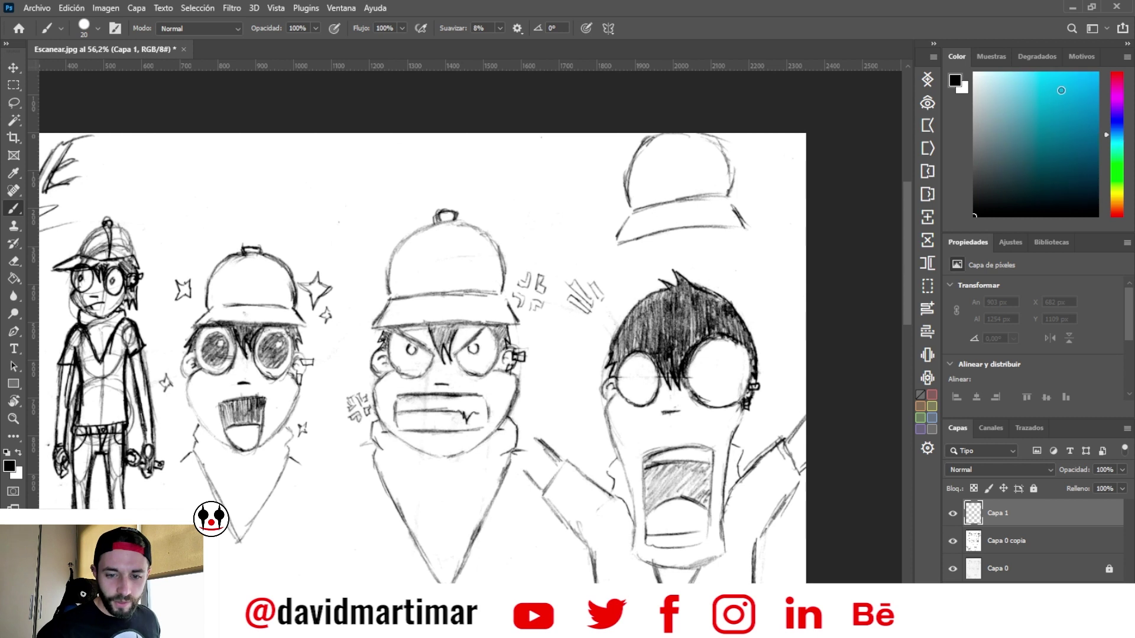
{"action": "mouse_move", "coordinate": [1062, 90]}
{"action": "left_mouse_down"}
{"action": "mouse_move", "coordinate": [1079, 86]}
{"action": "mouse_move", "coordinate": [1023, 96]}
{"action": "left_mouse_up"}
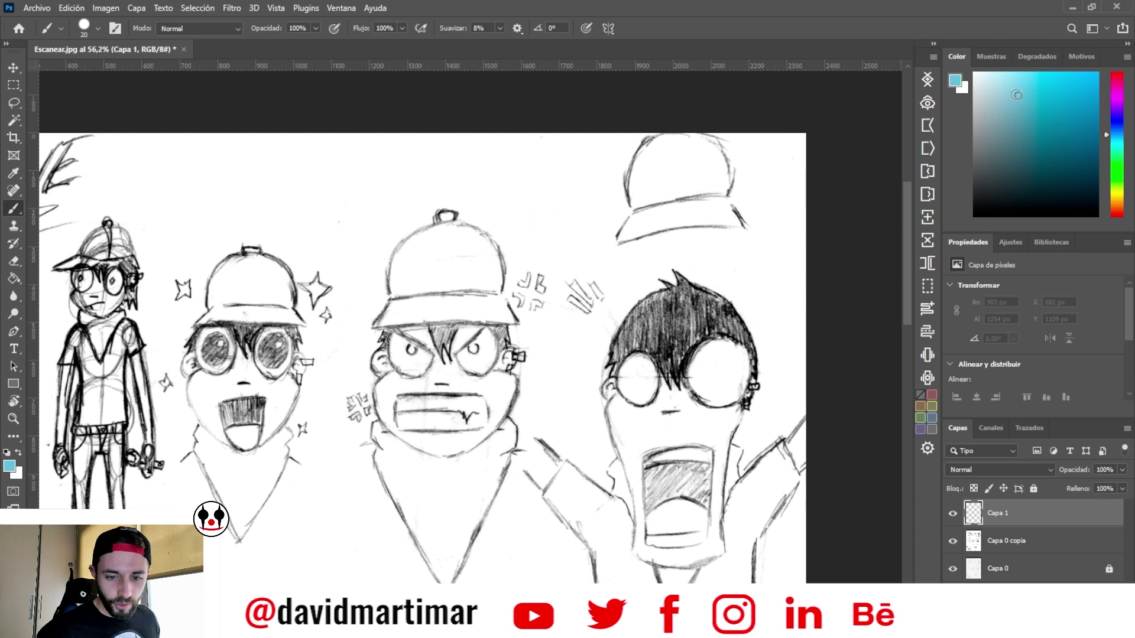
{"action": "left_click_drag", "start_coordinate": [487, 380], "coordinate": [507, 401]}
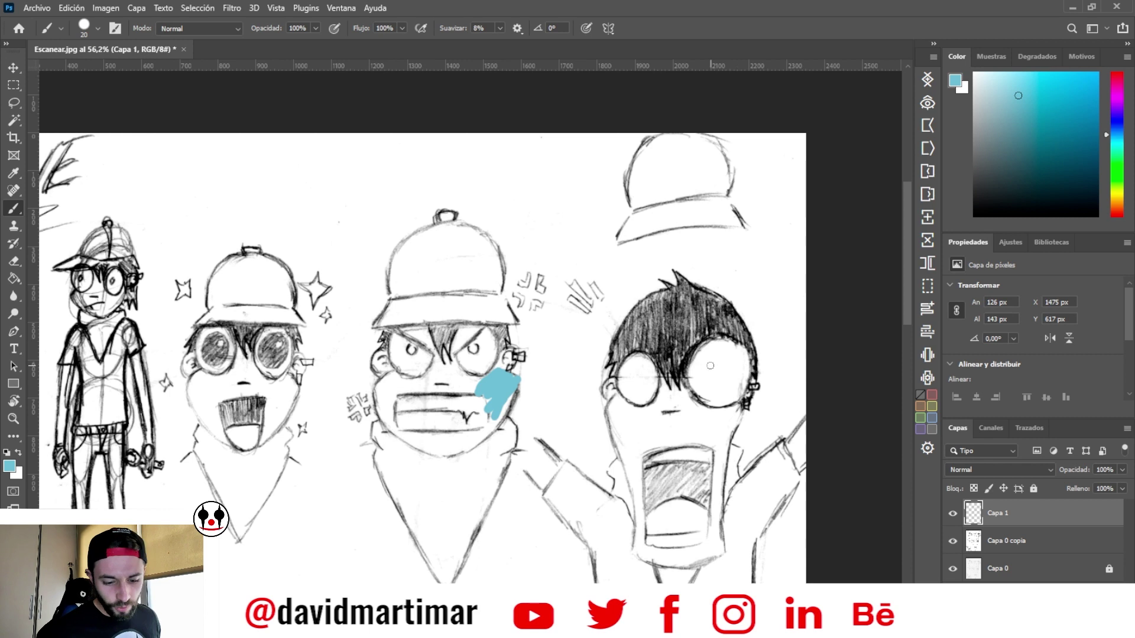
{"action": "left_click_drag", "start_coordinate": [513, 404], "coordinate": [465, 452]}
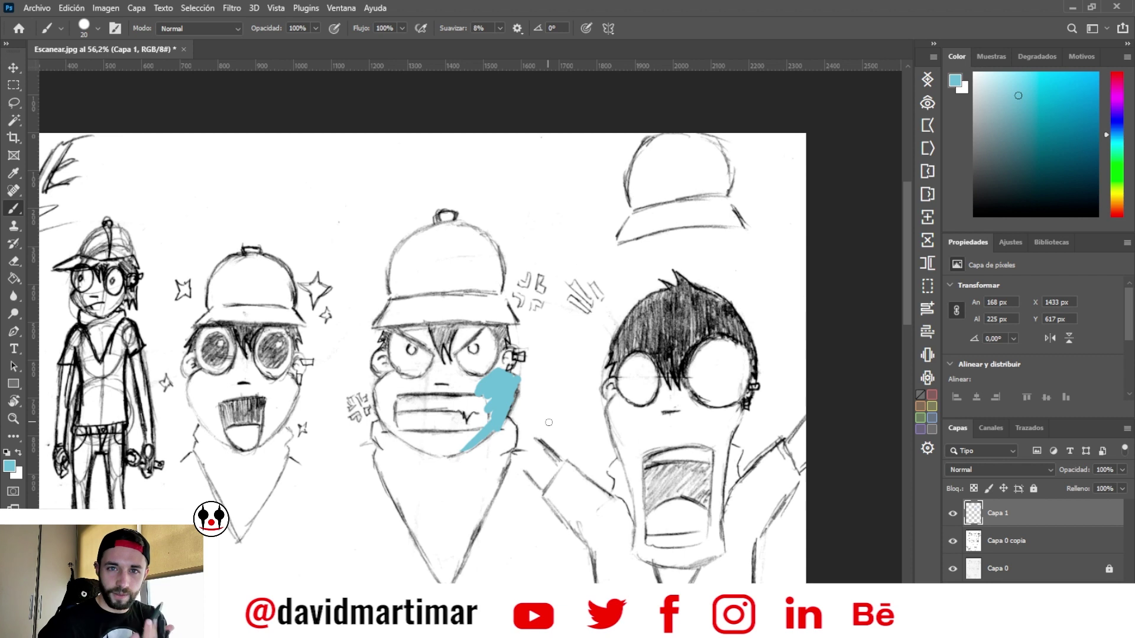
{"action": "left_click", "coordinate": [1052, 471]}
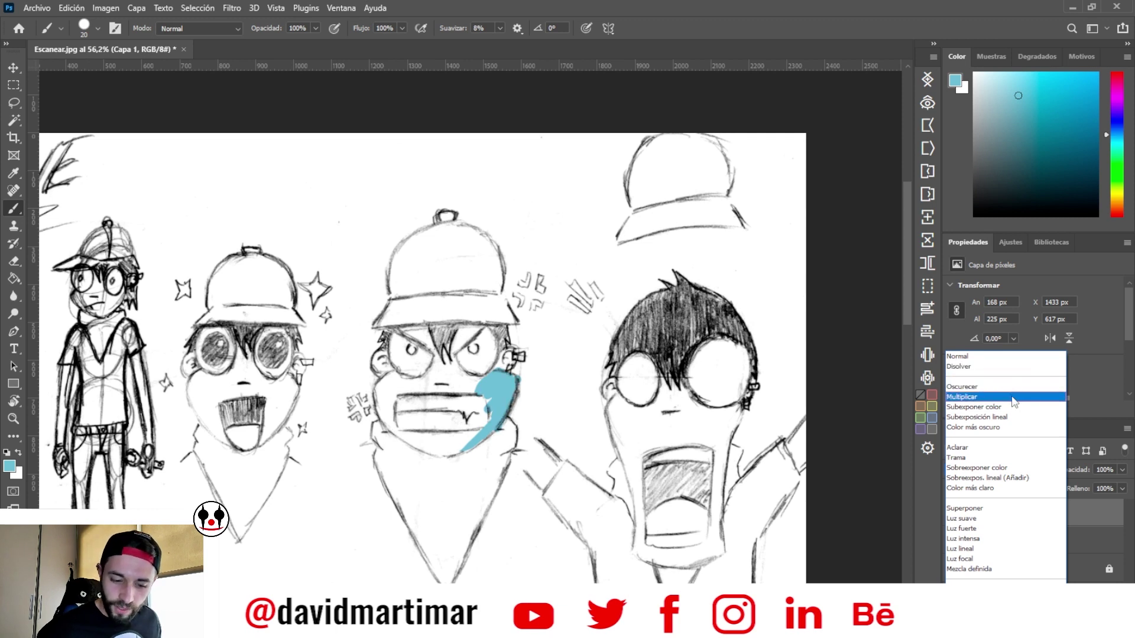
- Set the colour layer Capa 1 to Multiplicar blending and keep it selected
{"action": "left_click", "coordinate": [1013, 401]}
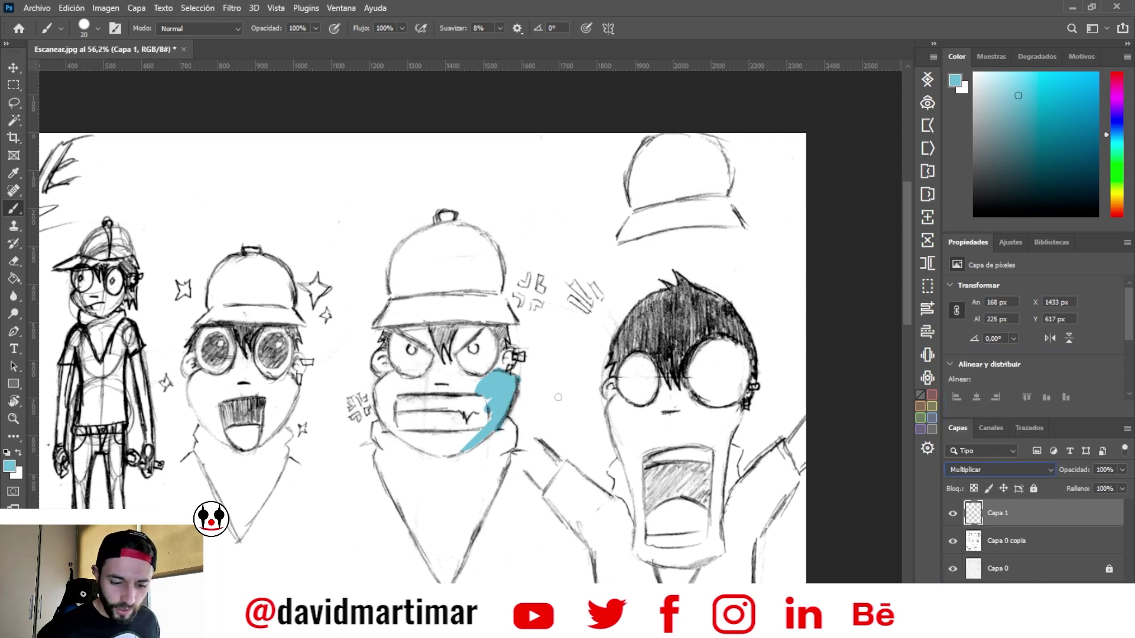
{"action": "key", "text": "z"}
{"action": "left_click_drag", "start_coordinate": [463, 435], "coordinate": [568, 386]}
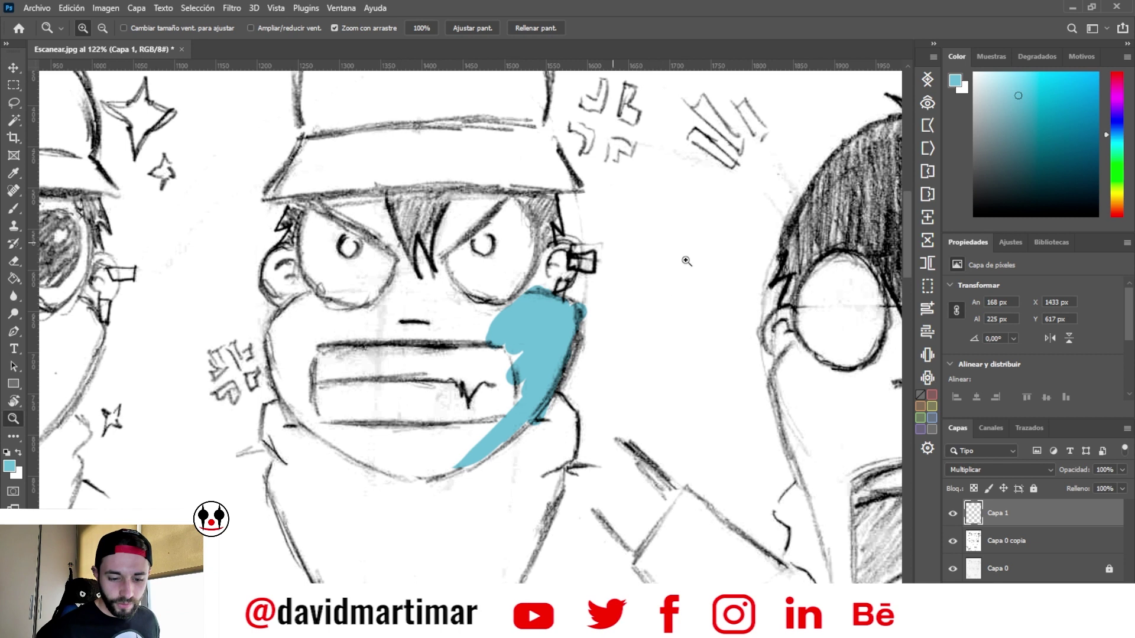
{"action": "left_click", "coordinate": [988, 542]}
{"action": "left_click", "coordinate": [998, 514]}
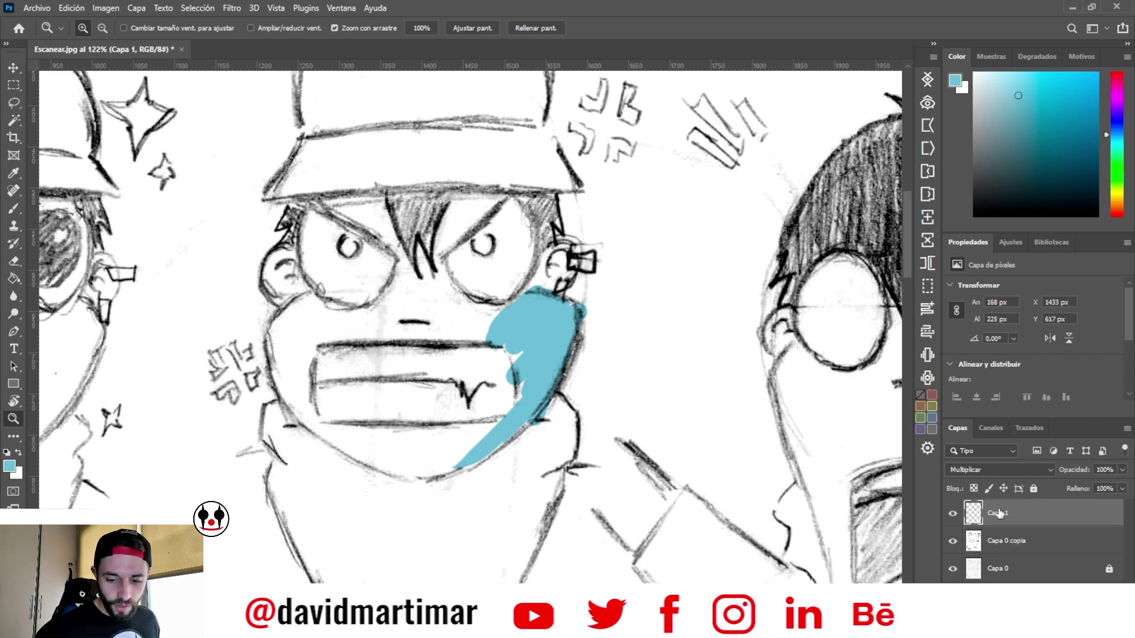
- Smooth the cheek fill's right edge and brush cyan along the jawline
{"action": "key", "text": "b"}
{"action": "key", "text": "ctrl+z"}
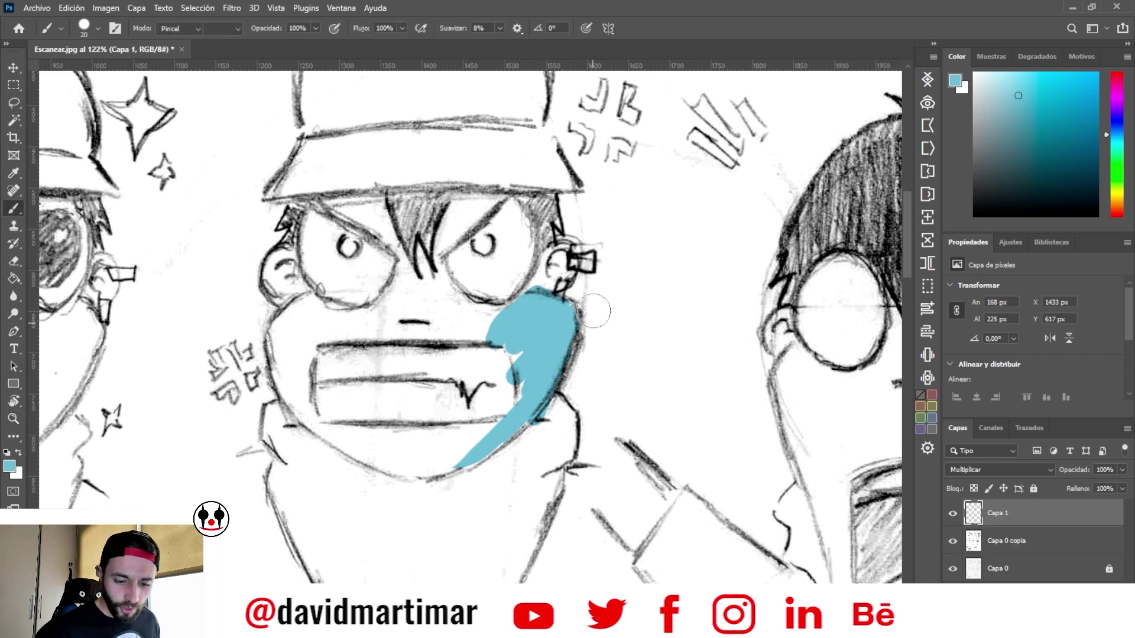
{"action": "mouse_move", "coordinate": [567, 308]}
{"action": "left_mouse_down"}
{"action": "mouse_move", "coordinate": [577, 319]}
{"action": "mouse_move", "coordinate": [565, 370]}
{"action": "mouse_move", "coordinate": [538, 417]}
{"action": "left_mouse_up"}
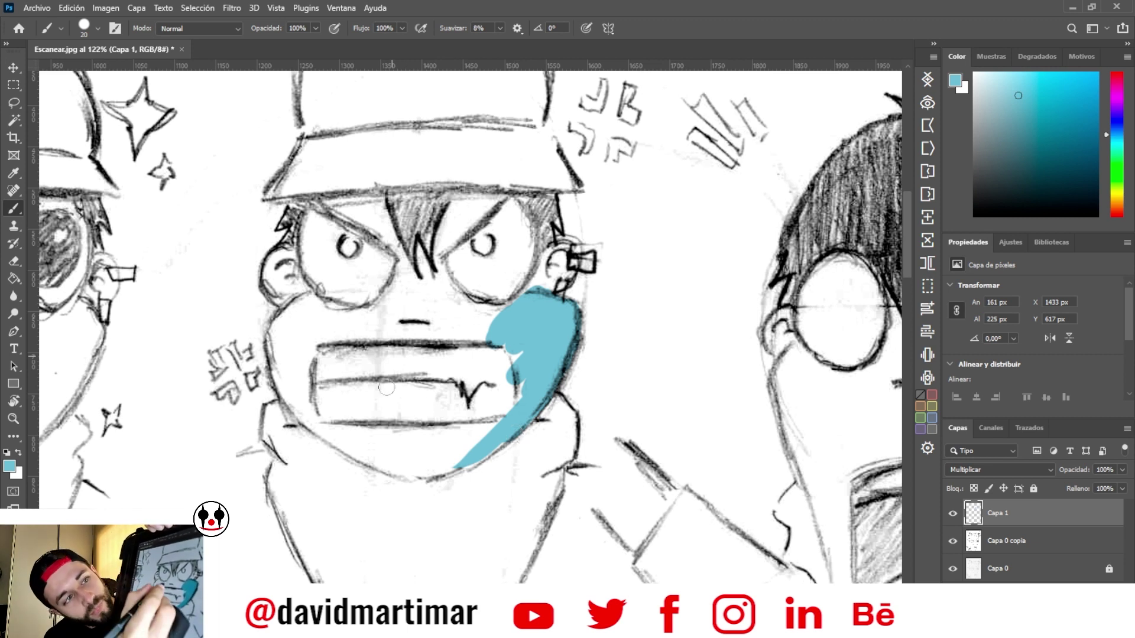
{"action": "mouse_move", "coordinate": [431, 434]}
{"action": "left_mouse_down"}
{"action": "mouse_move", "coordinate": [478, 422]}
{"action": "mouse_move", "coordinate": [448, 450]}
{"action": "mouse_move", "coordinate": [477, 449]}
{"action": "left_mouse_up"}
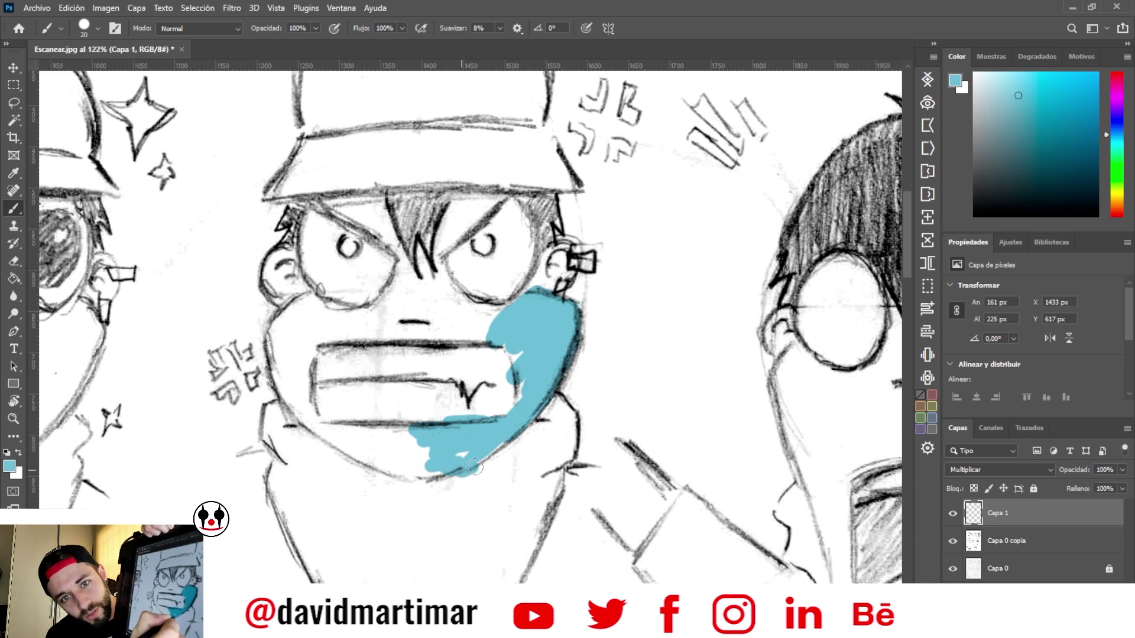
{"action": "mouse_move", "coordinate": [468, 456]}
{"action": "left_mouse_down"}
{"action": "mouse_move", "coordinate": [541, 441]}
{"action": "mouse_move", "coordinate": [399, 470]}
{"action": "mouse_move", "coordinate": [420, 482]}
{"action": "left_mouse_up"}
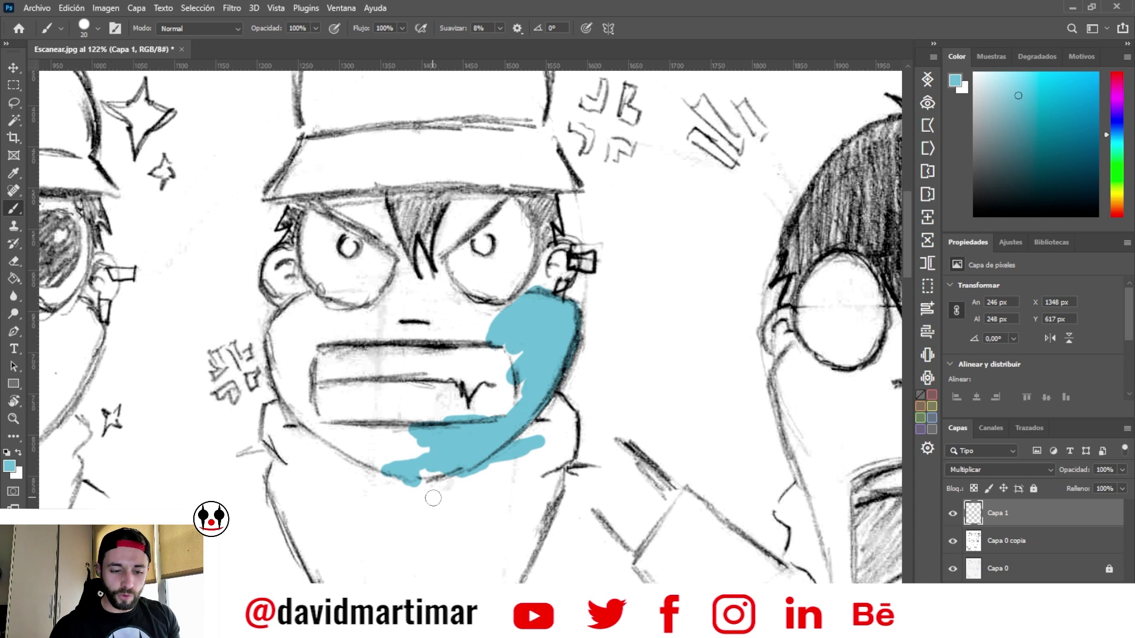
{"action": "key", "text": "e"}
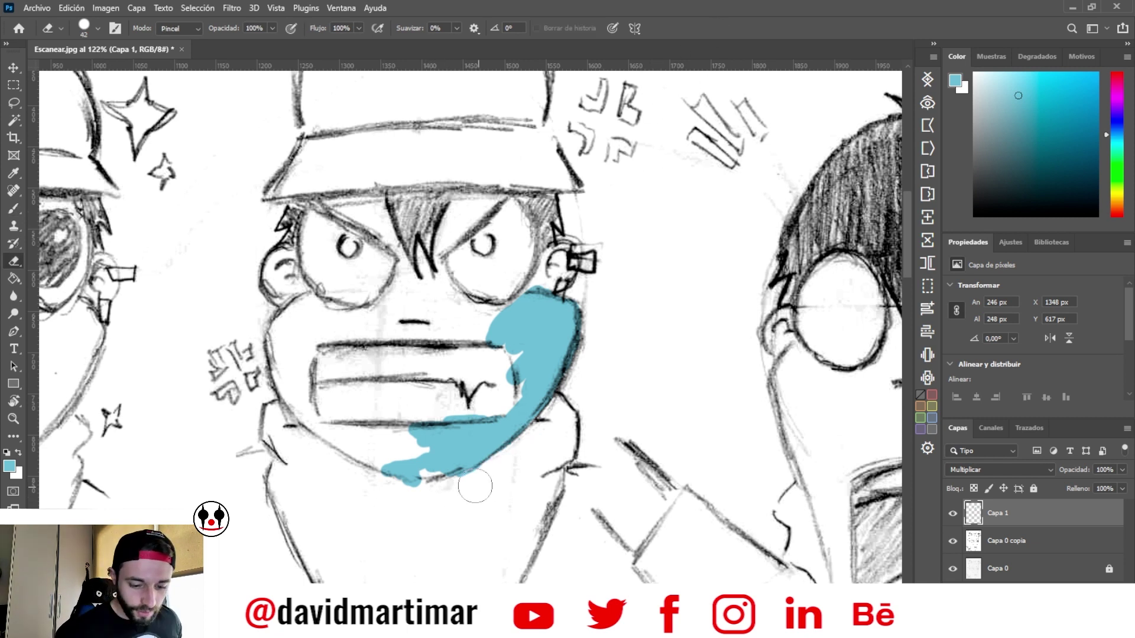
- Erase the cyan spill beneath the chin and fill the white chin gap with cyan
{"action": "left_click_drag", "start_coordinate": [395, 480], "coordinate": [432, 473]}
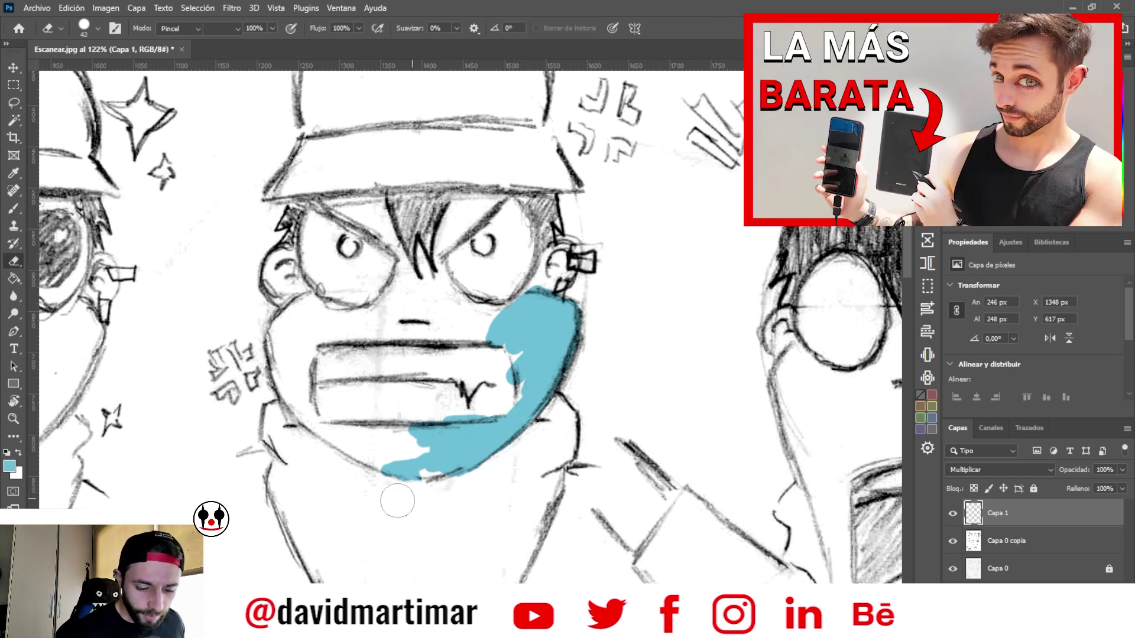
{"action": "key", "text": "b"}
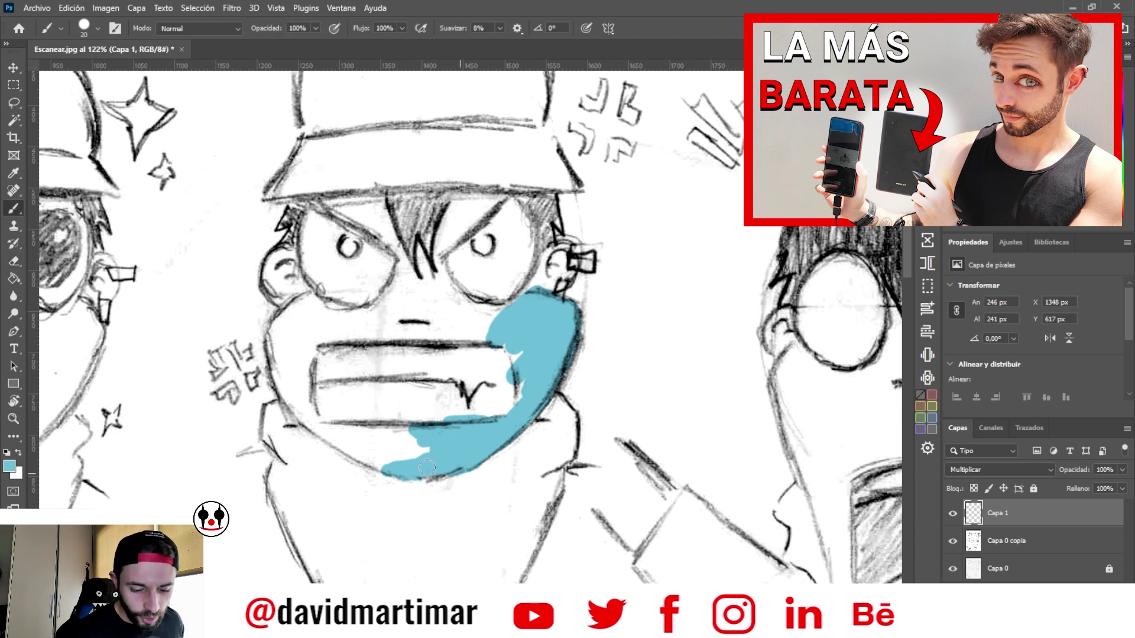
{"action": "key", "text": "e"}
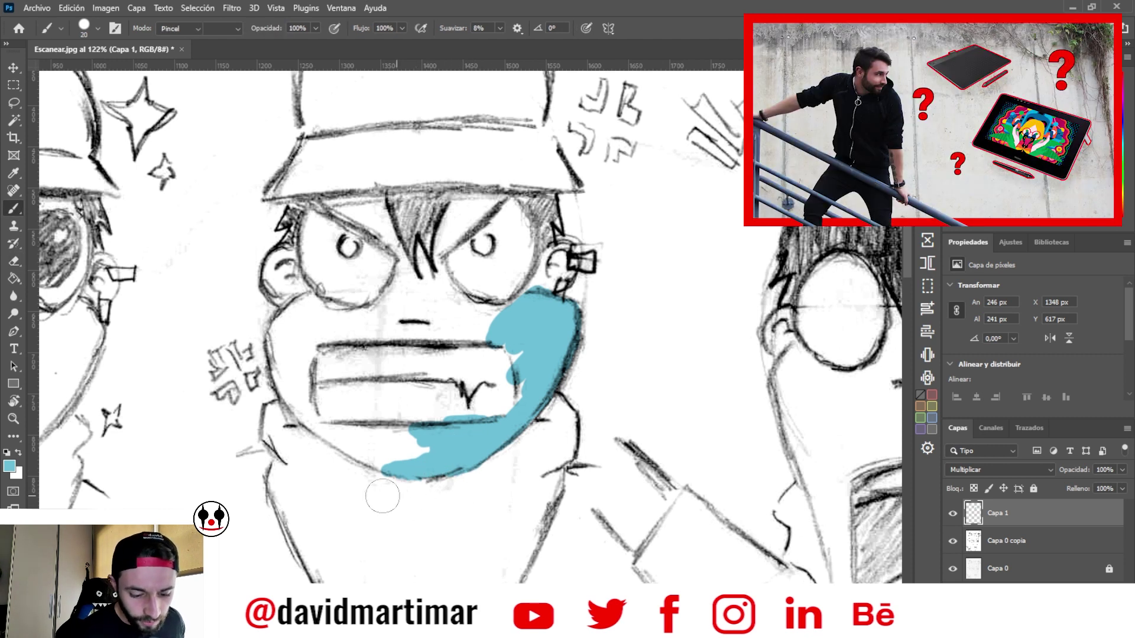
{"action": "left_click_drag", "start_coordinate": [379, 490], "coordinate": [507, 473]}
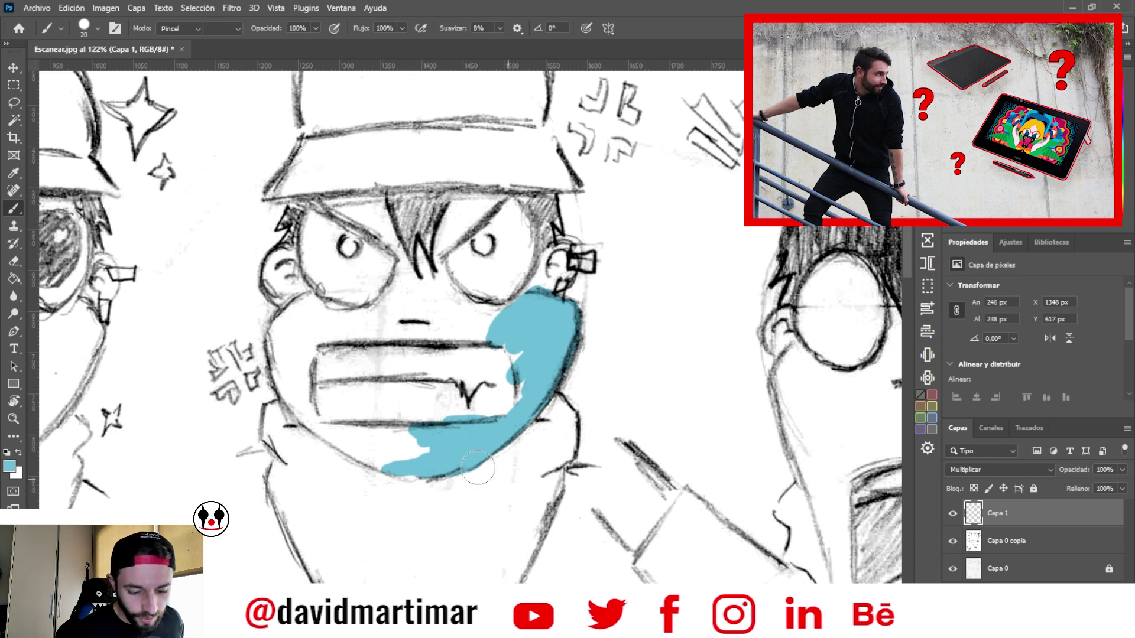
{"action": "key", "text": "b"}
{"action": "mouse_move", "coordinate": [436, 461]}
{"action": "left_mouse_down"}
{"action": "mouse_move", "coordinate": [414, 434]}
{"action": "mouse_move", "coordinate": [322, 428]}
{"action": "mouse_move", "coordinate": [406, 447]}
{"action": "left_mouse_up"}
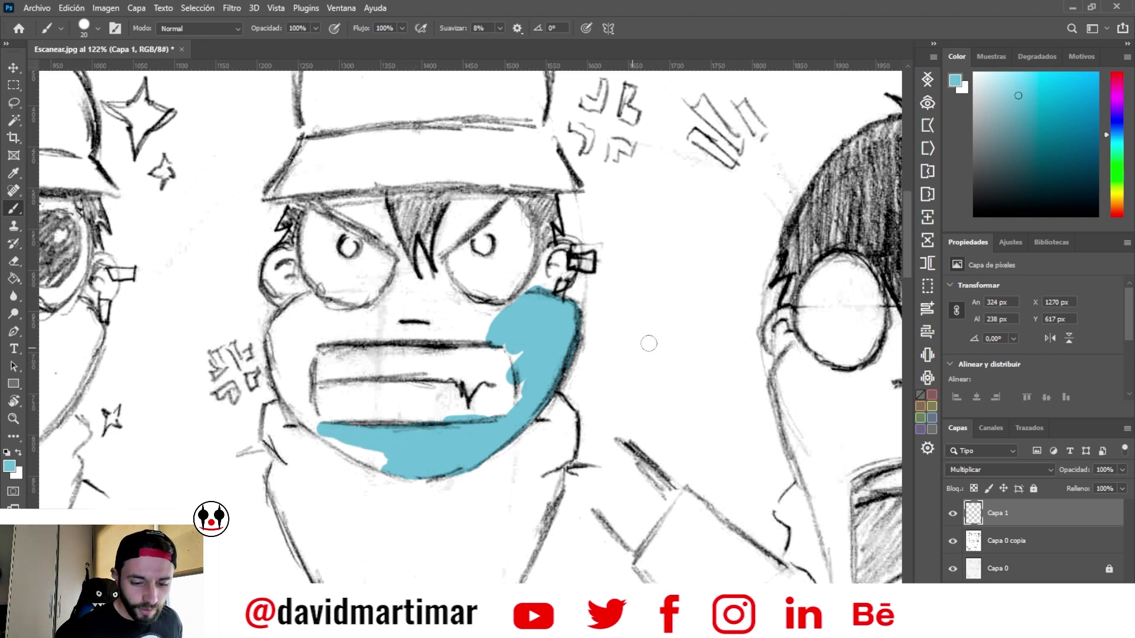
{"action": "right_click", "coordinate": [663, 397]}
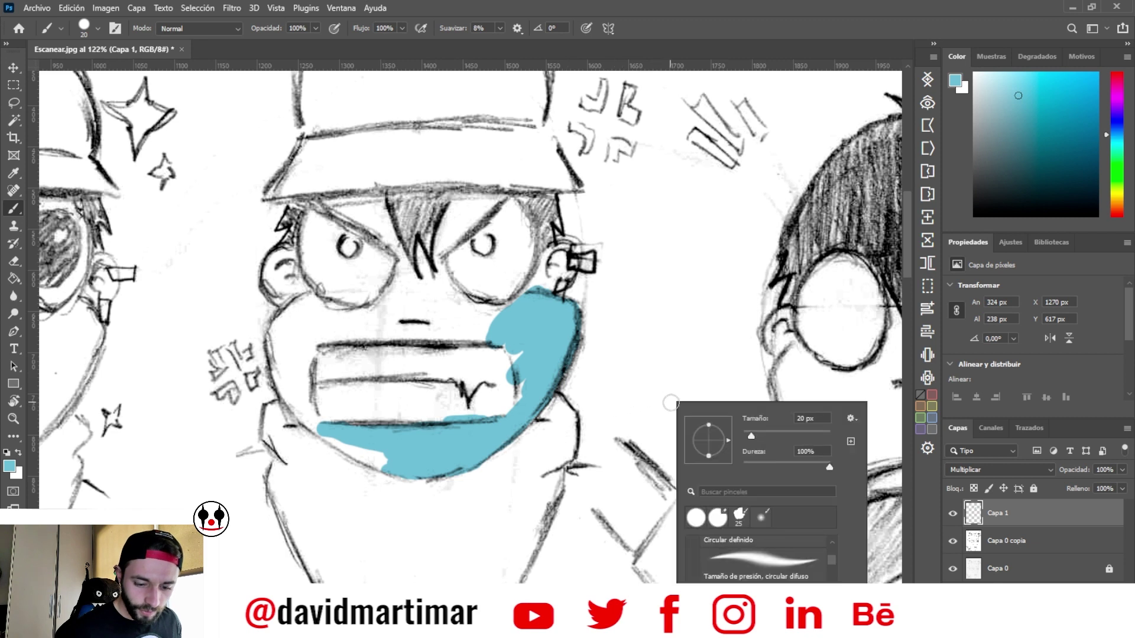
- Reduce the brush size (Tamaño) to 10 px
{"action": "left_click_drag", "start_coordinate": [753, 436], "coordinate": [748, 434]}
{"action": "key", "text": "Return"}
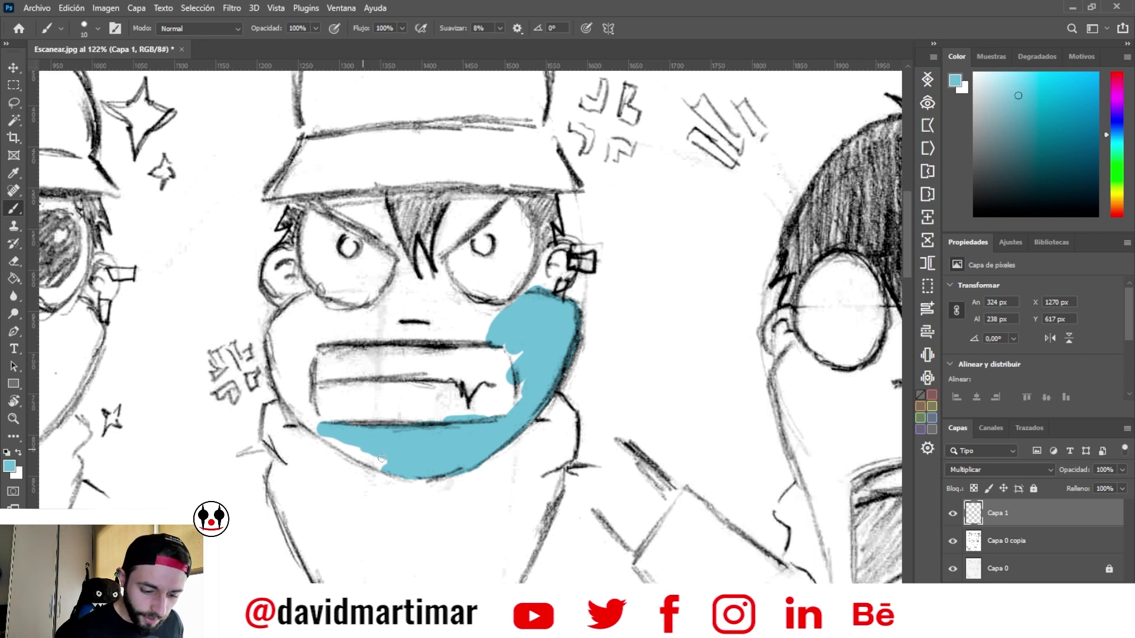
{"action": "right_click", "coordinate": [690, 440]}
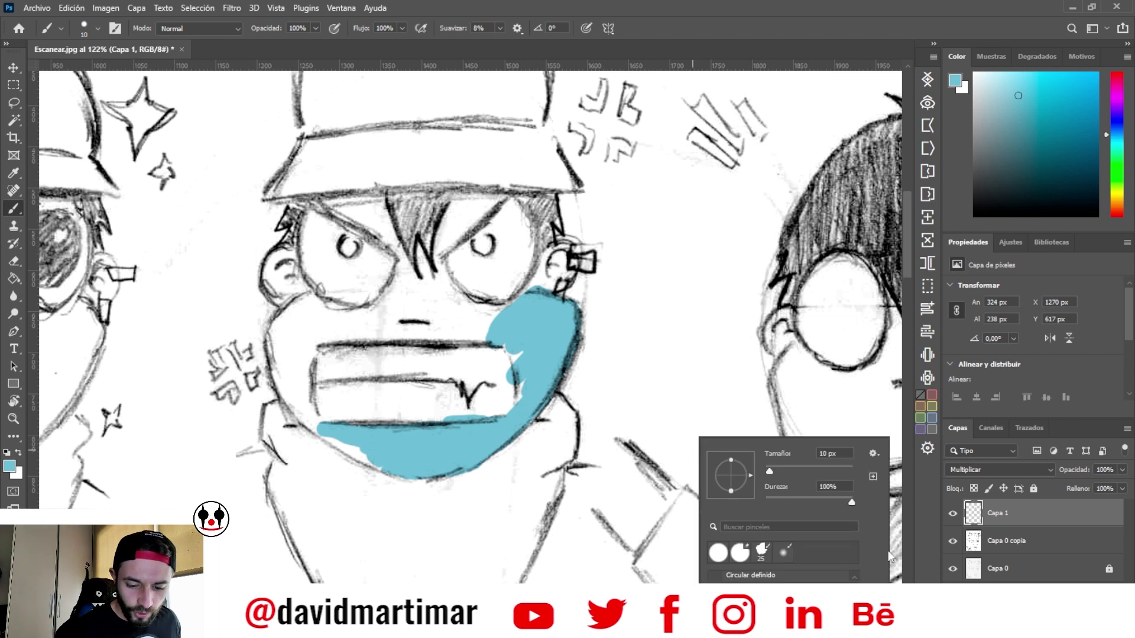
{"action": "scroll", "coordinate": [781, 577], "scroll_direction": "down", "scroll_amount": 3}
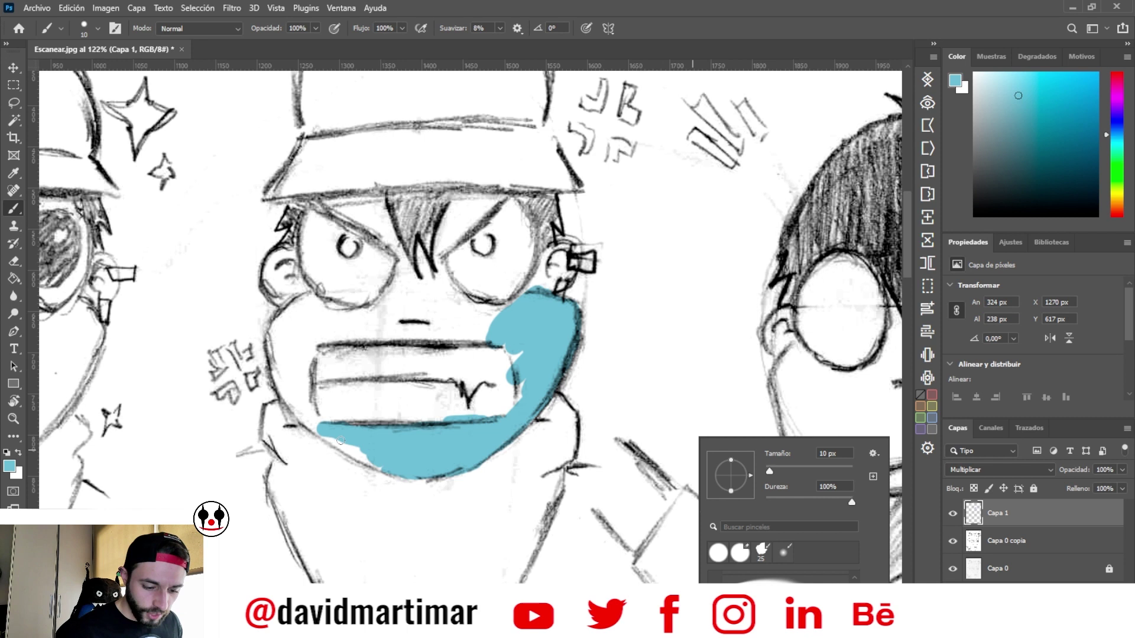
{"action": "key", "text": "Return"}
- Paint cyan over the left cheek, lower face and nose area, leaving the teeth white
{"action": "left_click_drag", "start_coordinate": [370, 460], "coordinate": [343, 449]}
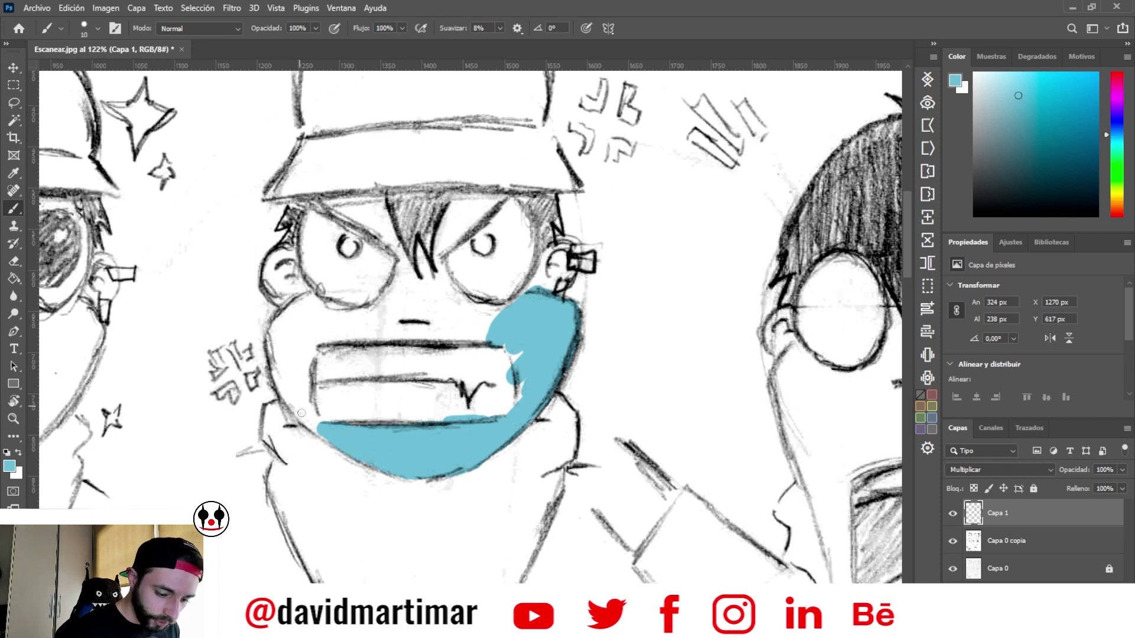
{"action": "mouse_move", "coordinate": [304, 414]}
{"action": "left_mouse_down"}
{"action": "mouse_move", "coordinate": [272, 354]}
{"action": "mouse_move", "coordinate": [278, 324]}
{"action": "mouse_move", "coordinate": [519, 384]}
{"action": "left_mouse_up"}
{"action": "right_click", "coordinate": [494, 392]}
{"action": "key", "text": "Return"}
{"action": "mouse_move", "coordinate": [385, 322]}
{"action": "left_mouse_down"}
{"action": "mouse_move", "coordinate": [567, 249]}
{"action": "mouse_move", "coordinate": [467, 319]}
{"action": "mouse_move", "coordinate": [366, 213]}
{"action": "mouse_move", "coordinate": [425, 278]}
{"action": "mouse_move", "coordinate": [485, 225]}
{"action": "left_mouse_up"}
- Finish cyan on the forehead and left ear, then set the face layer's opacity to 63%
{"action": "left_click_drag", "start_coordinate": [278, 260], "coordinate": [277, 295]}
{"action": "key", "text": "e"}
{"action": "key", "text": "b"}
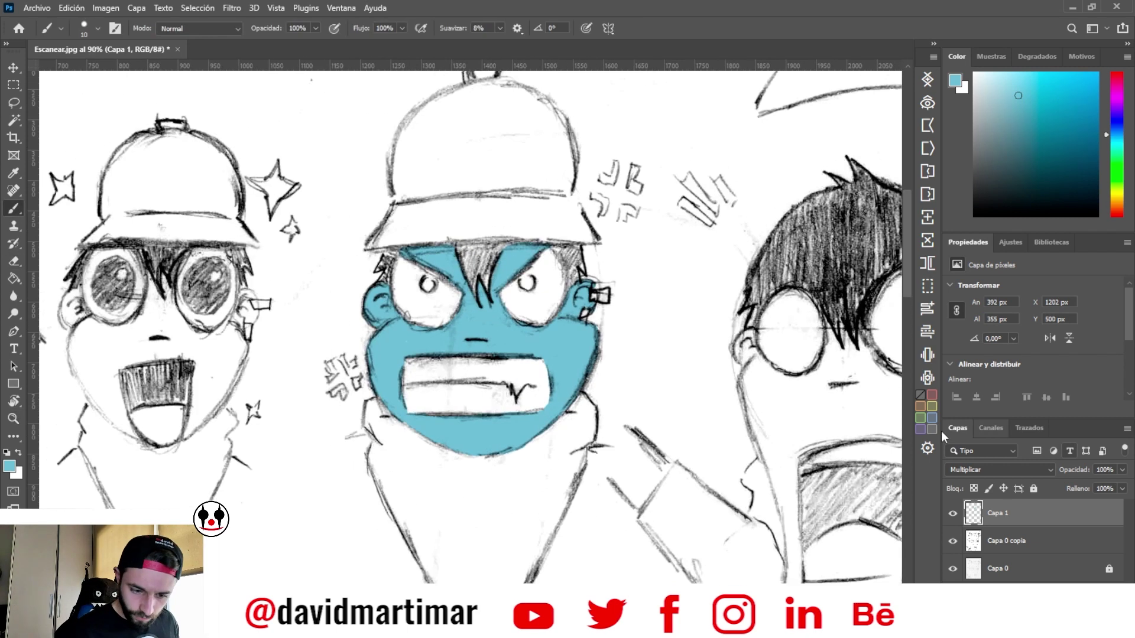
{"action": "scroll", "coordinate": [527, 433], "scroll_direction": "down", "scroll_amount": 5}
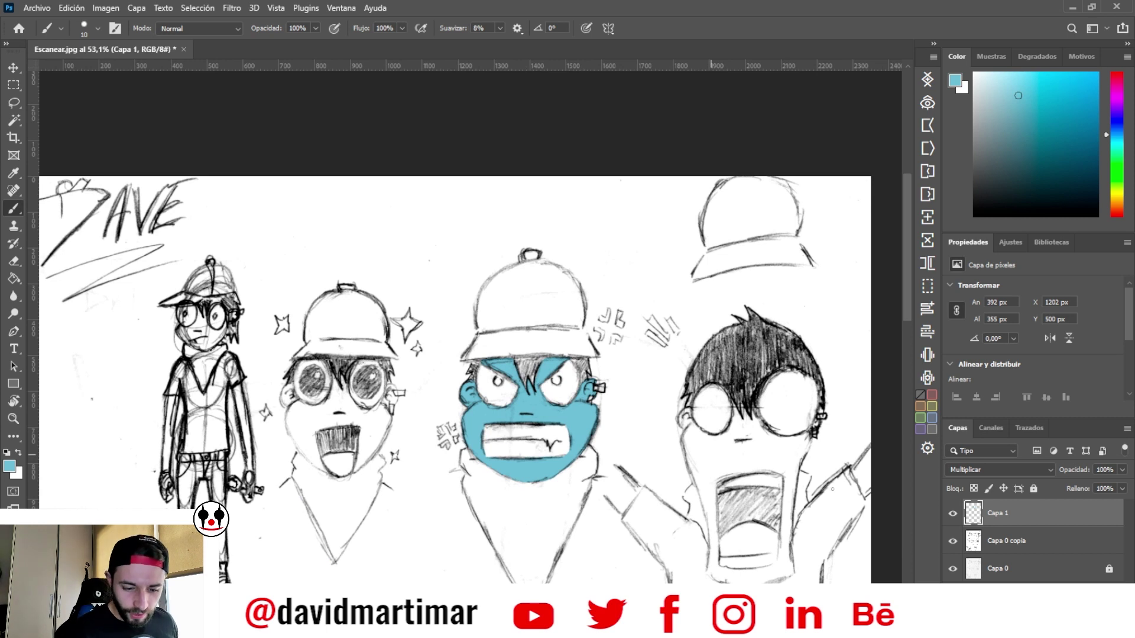
{"action": "left_click", "coordinate": [1123, 469]}
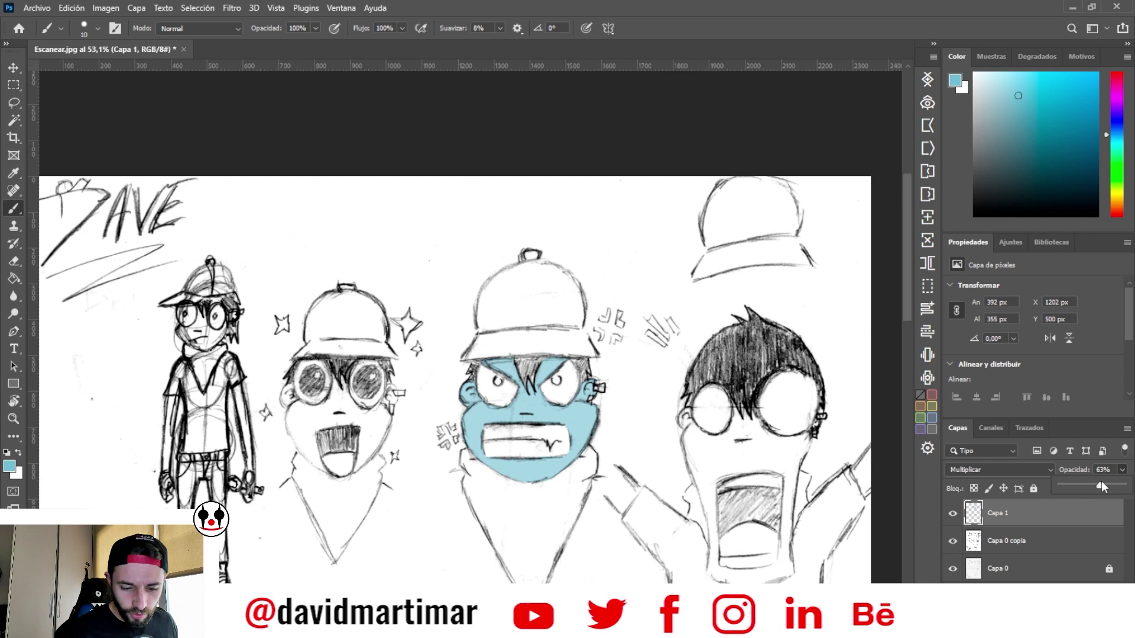
{"action": "left_click", "coordinate": [1076, 532]}
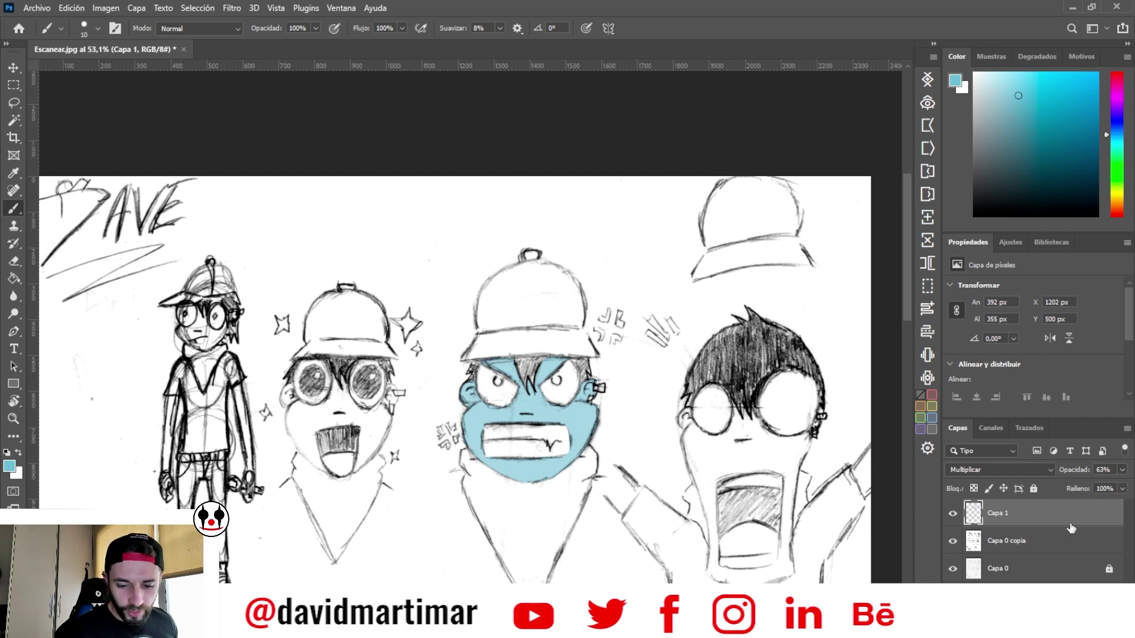
- Rename the face colour layer to Piel and add a new empty layer above it
{"action": "key", "text": "x"}
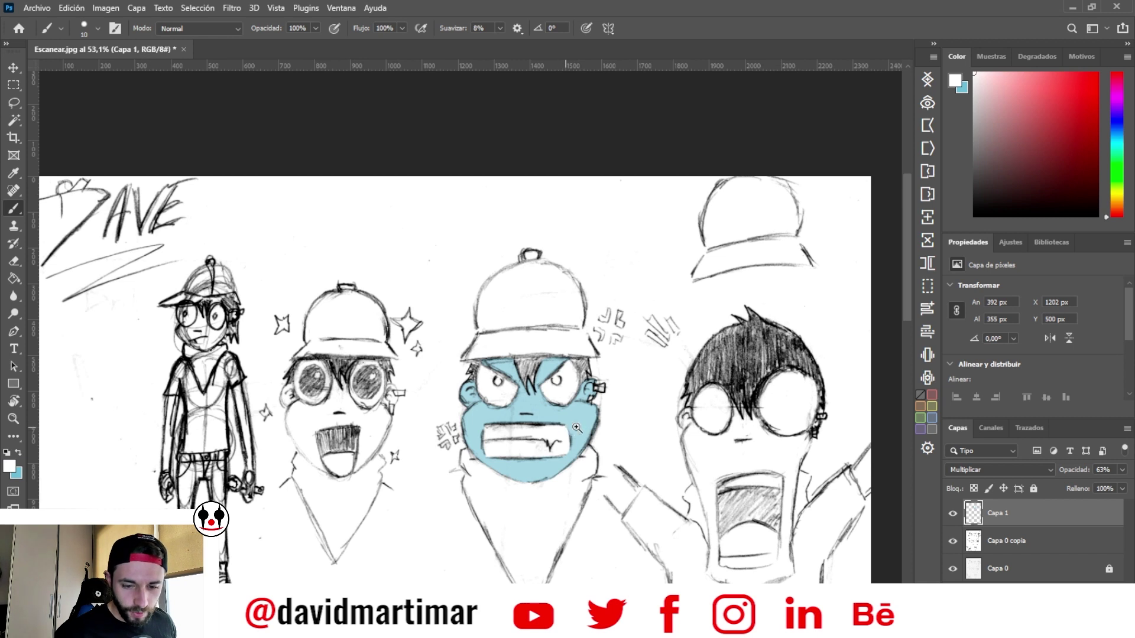
{"action": "left_click", "coordinate": [568, 428]}
{"action": "key", "text": "x"}
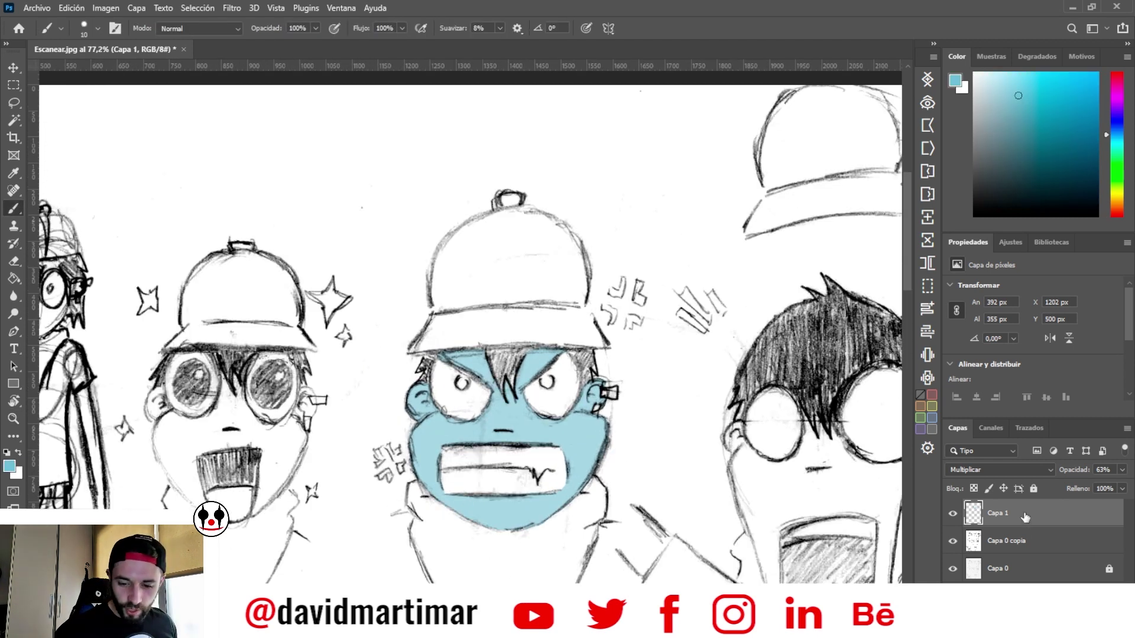
{"action": "double_click", "coordinate": [1005, 513]}
{"action": "type", "text": "Piel"}
{"action": "key", "text": "Return"}
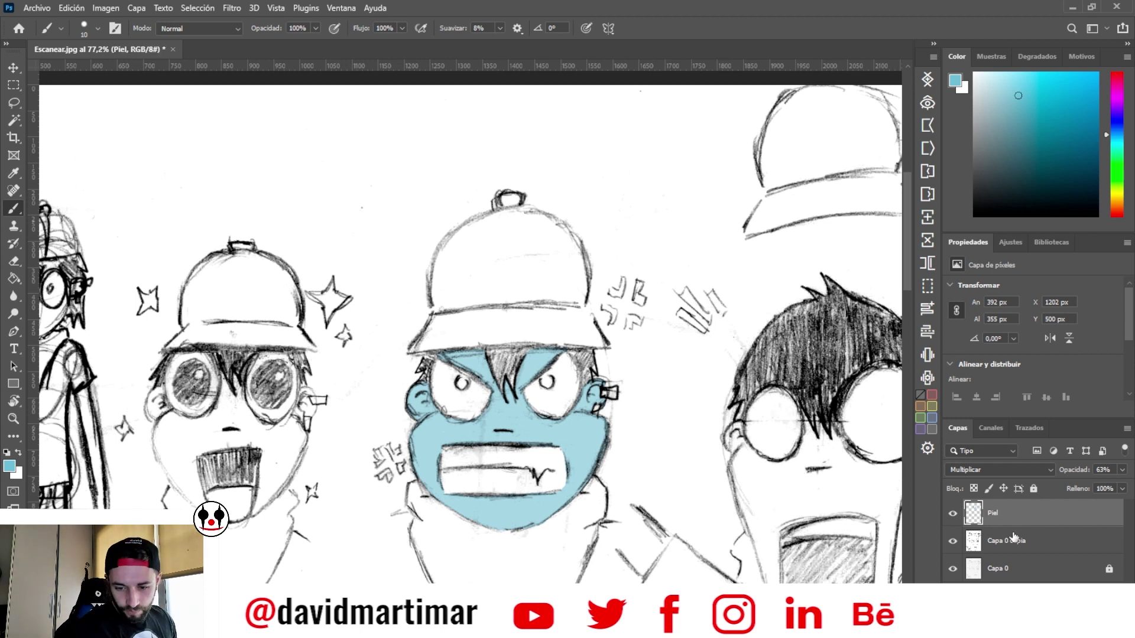
{"action": "key", "text": "ctrl+shift+alt+n"}
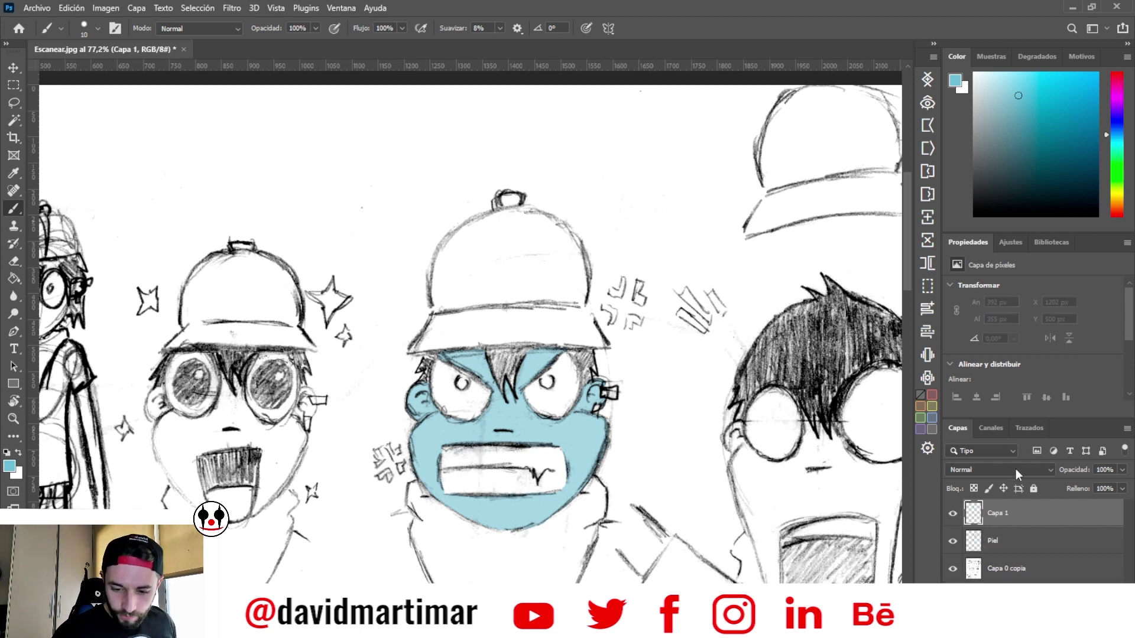
- Set the new layer's blend mode to Multiplicar and pick green in the Color panel
{"action": "left_click", "coordinate": [999, 470]}
{"action": "left_click", "coordinate": [1001, 396]}
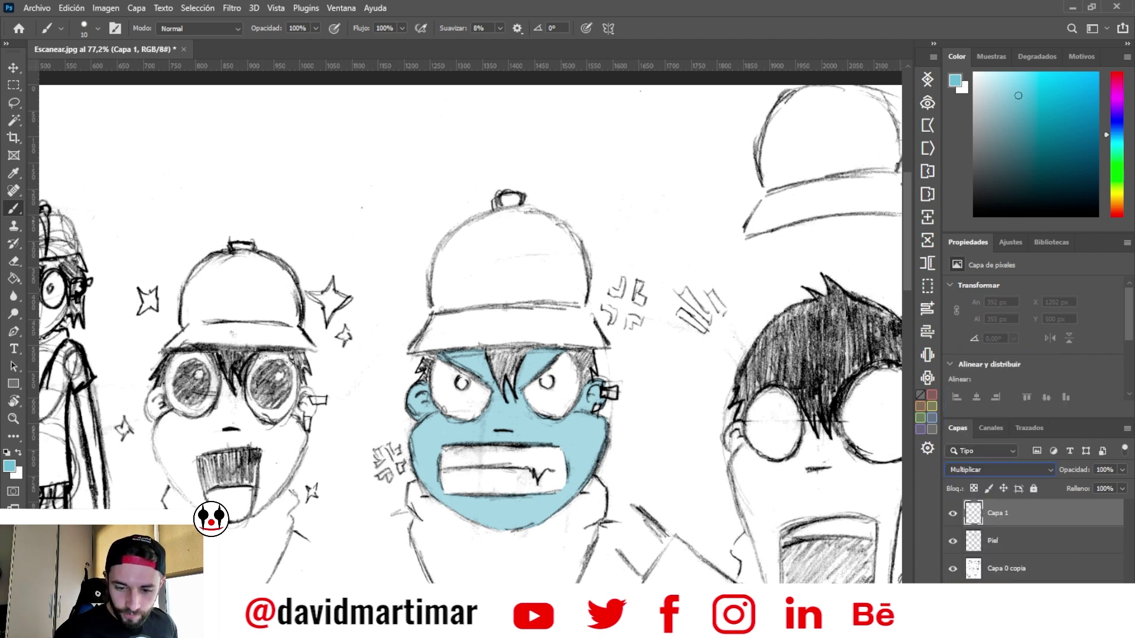
{"action": "left_click_drag", "start_coordinate": [1116, 133], "coordinate": [1125, 171]}
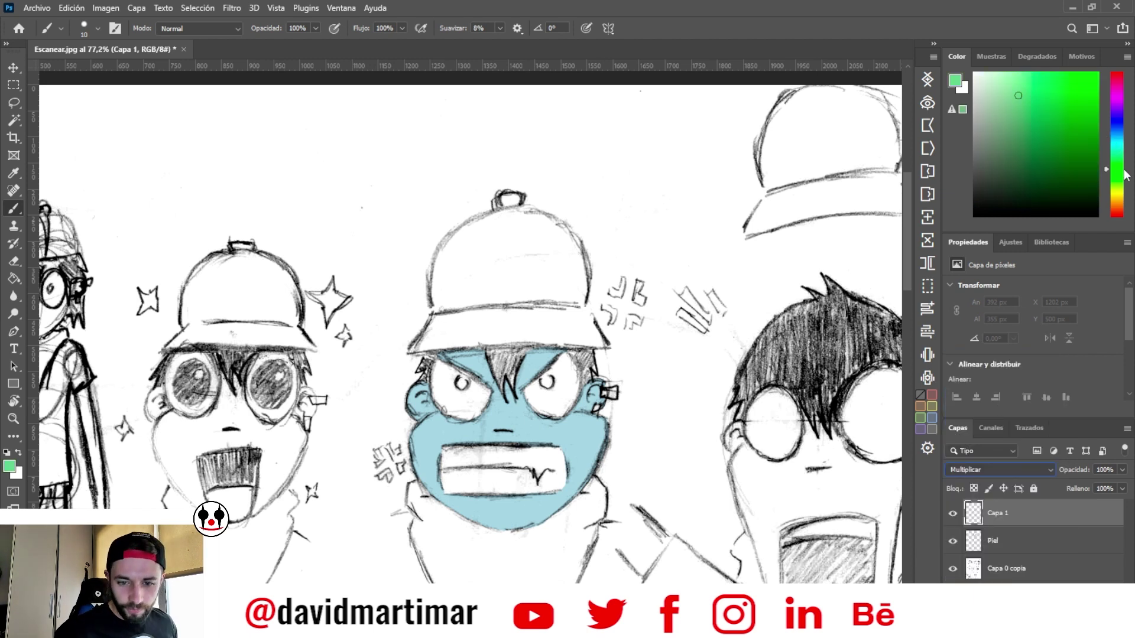
- Paint green along the hat's left side, top, right edge and brim
{"action": "mouse_move", "coordinate": [464, 180]}
{"action": "left_mouse_down"}
{"action": "mouse_move", "coordinate": [448, 204]}
{"action": "mouse_move", "coordinate": [537, 150]}
{"action": "mouse_move", "coordinate": [623, 152]}
{"action": "left_mouse_up"}
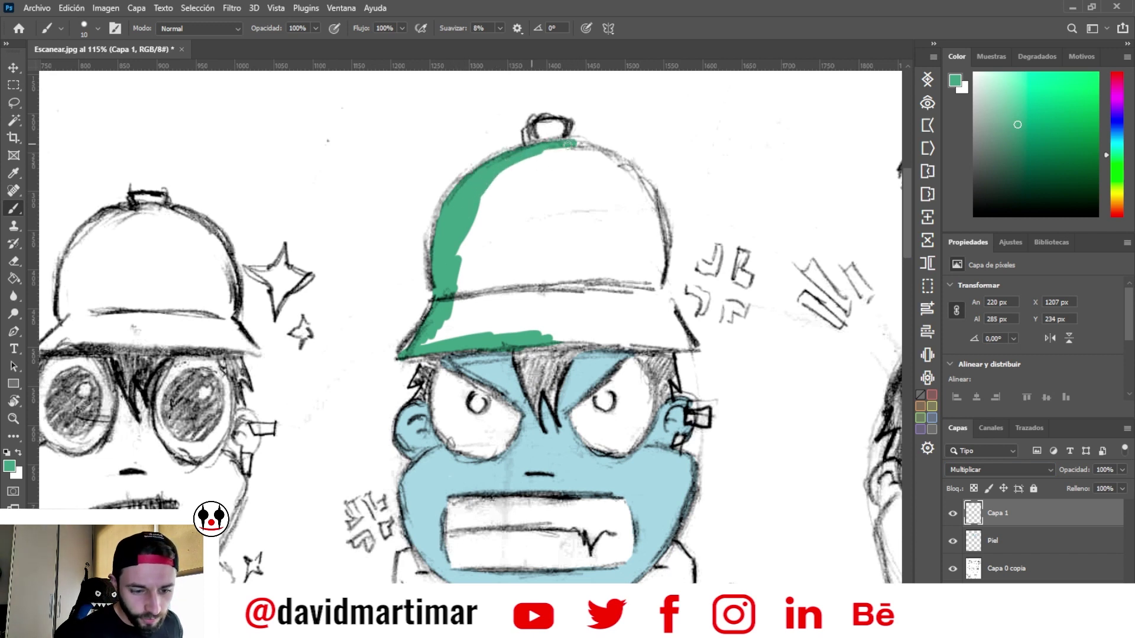
{"action": "mouse_move", "coordinate": [623, 152]}
{"action": "left_mouse_down"}
{"action": "mouse_move", "coordinate": [654, 209]}
{"action": "mouse_move", "coordinate": [645, 252]}
{"action": "left_mouse_up"}
{"action": "left_click_drag", "start_coordinate": [654, 207], "coordinate": [649, 272]}
{"action": "mouse_move", "coordinate": [656, 216]}
{"action": "left_mouse_down"}
{"action": "mouse_move", "coordinate": [655, 287]}
{"action": "mouse_move", "coordinate": [696, 347]}
{"action": "left_mouse_up"}
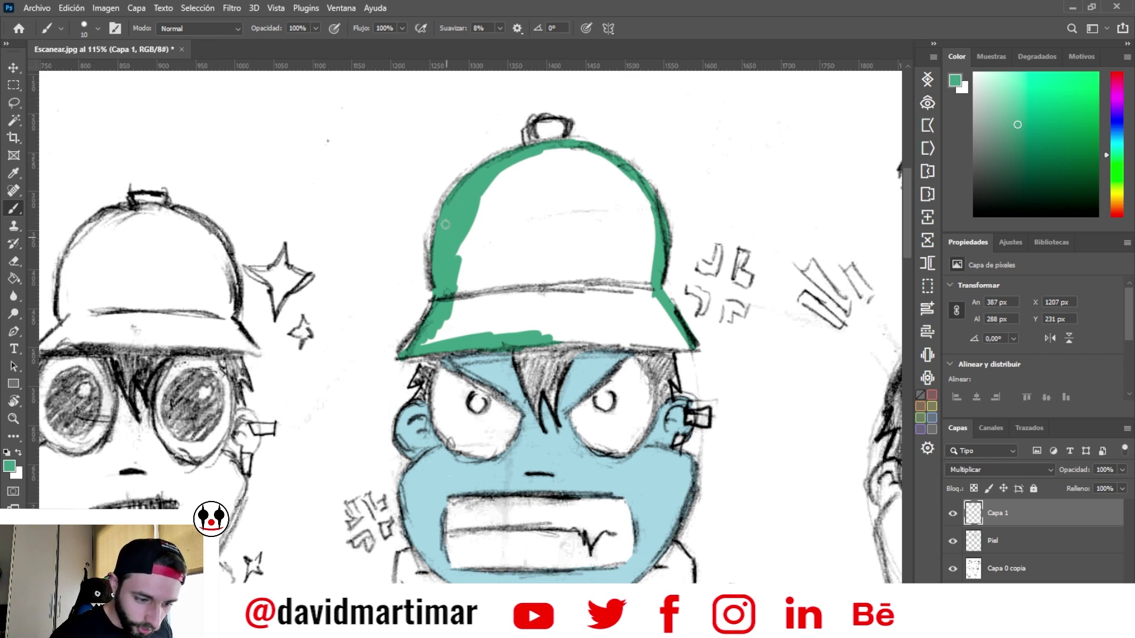
{"action": "left_click_drag", "start_coordinate": [593, 343], "coordinate": [693, 349]}
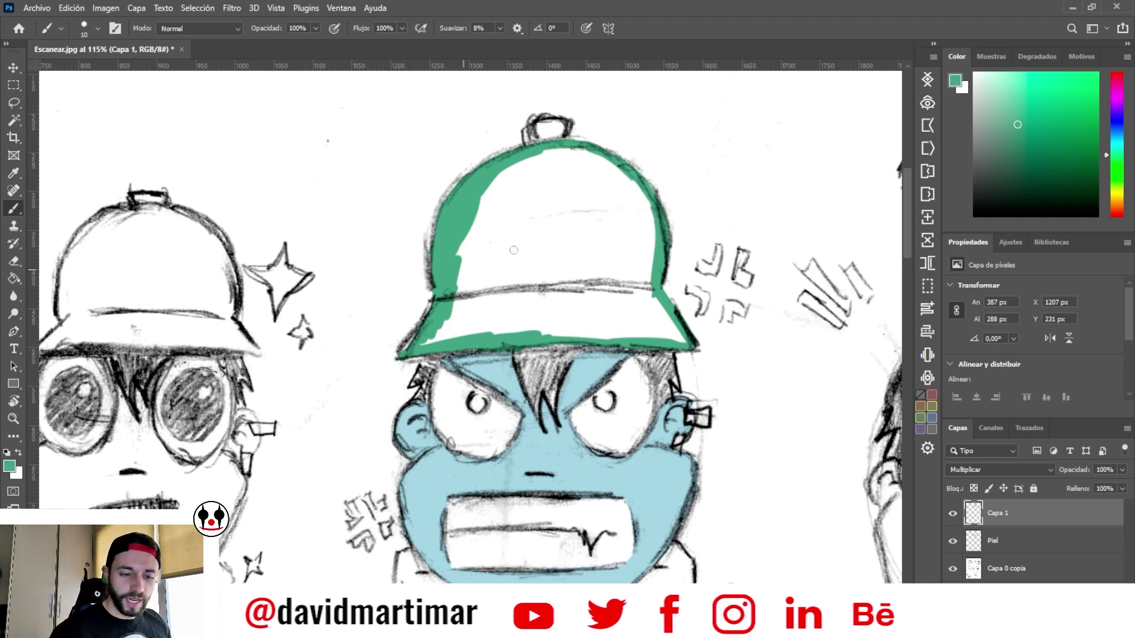
{"action": "key", "text": "w"}
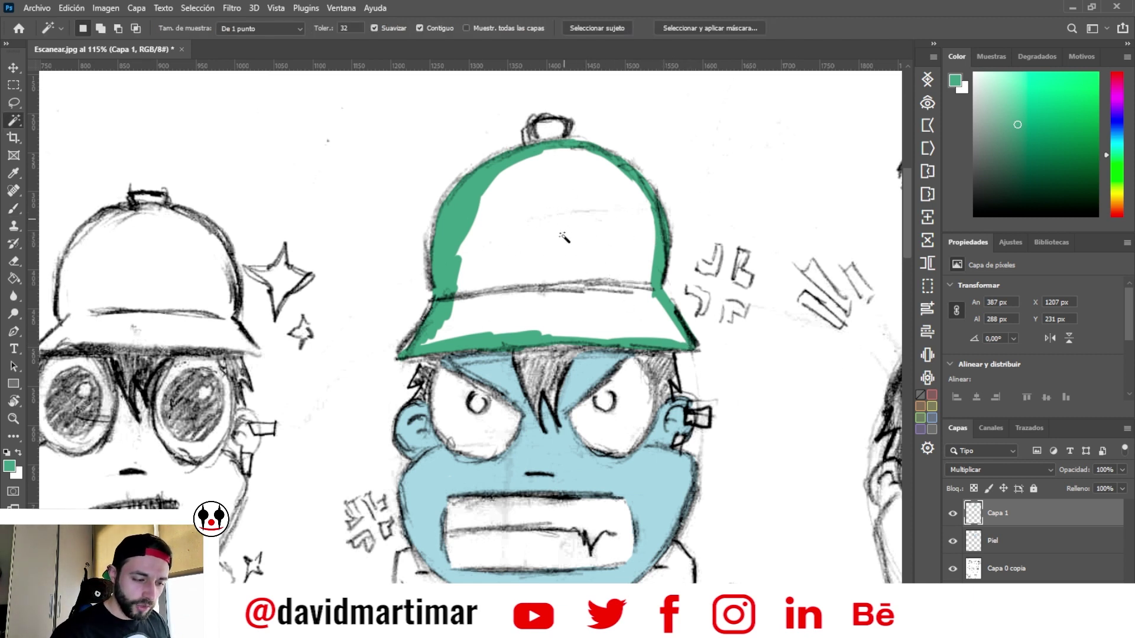
- Magic Wand the hat's white interior and expand the selection by 3 pixels
{"action": "right_click", "coordinate": [16, 120]}
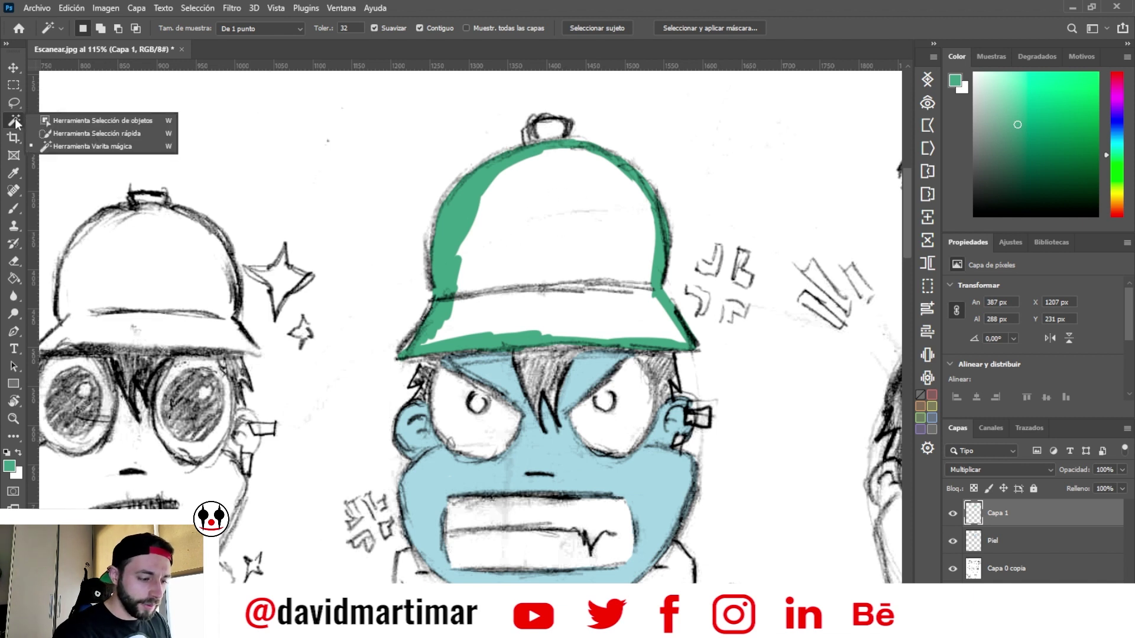
{"action": "left_click", "coordinate": [137, 143]}
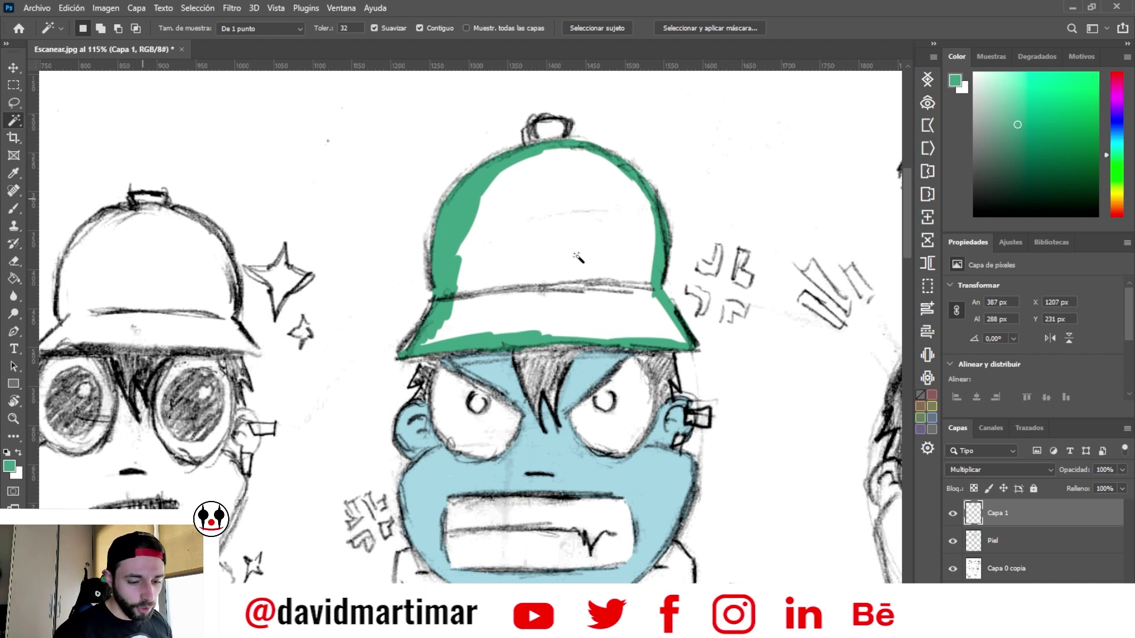
{"action": "left_click", "coordinate": [598, 245]}
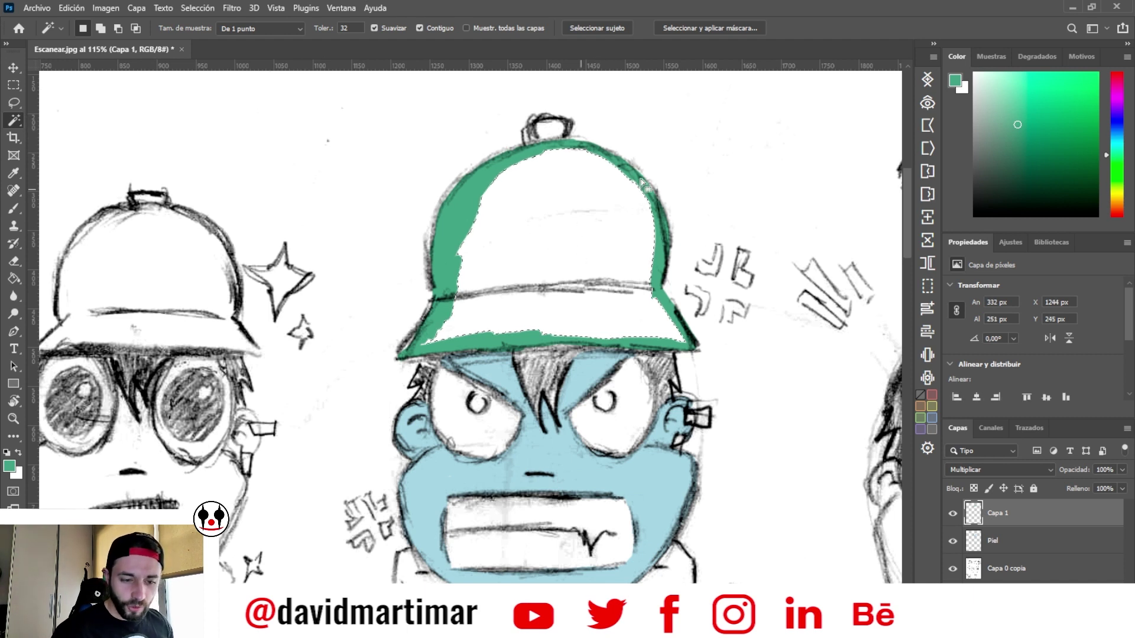
{"action": "left_click", "coordinate": [197, 8]}
{"action": "mouse_move", "coordinate": [208, 212]}
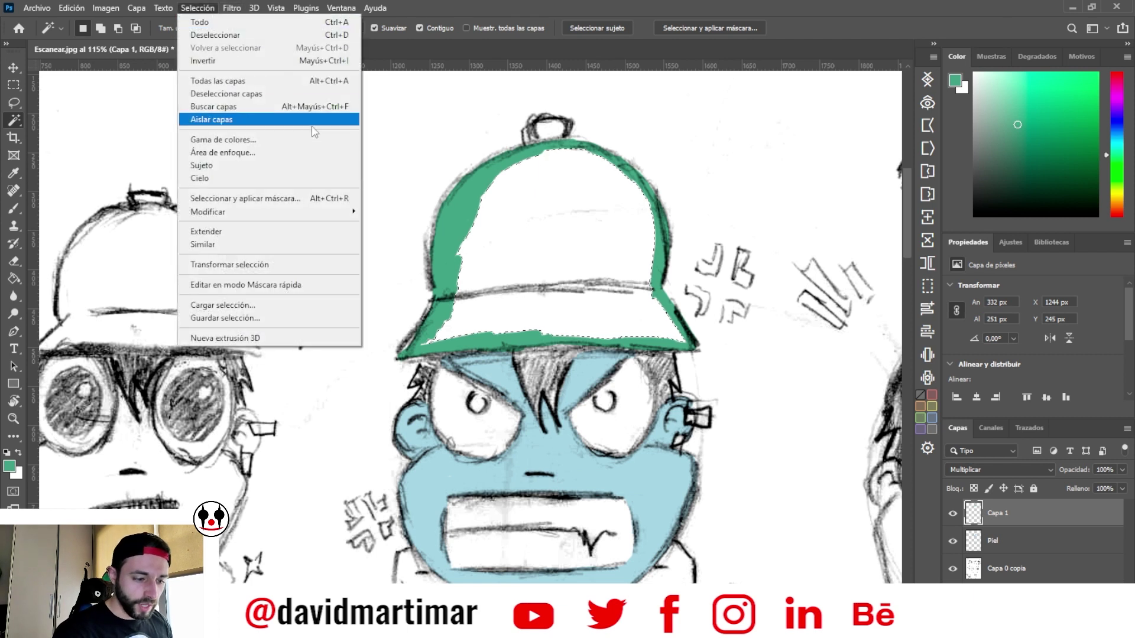
{"action": "left_click", "coordinate": [457, 237]}
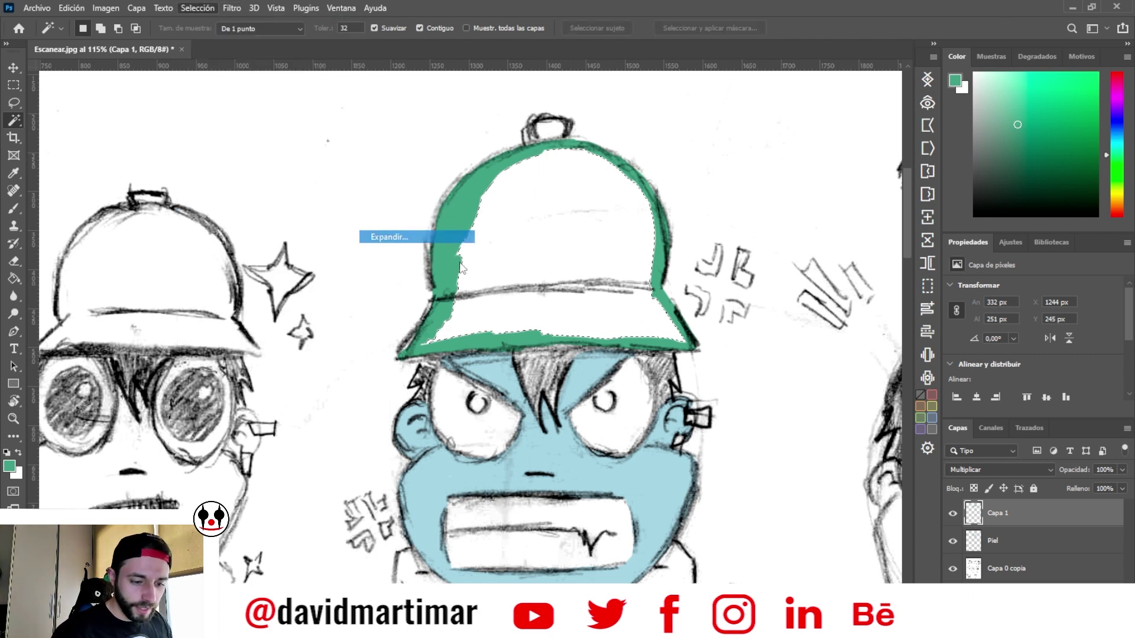
{"action": "left_click_drag", "start_coordinate": [501, 202], "coordinate": [338, 159]}
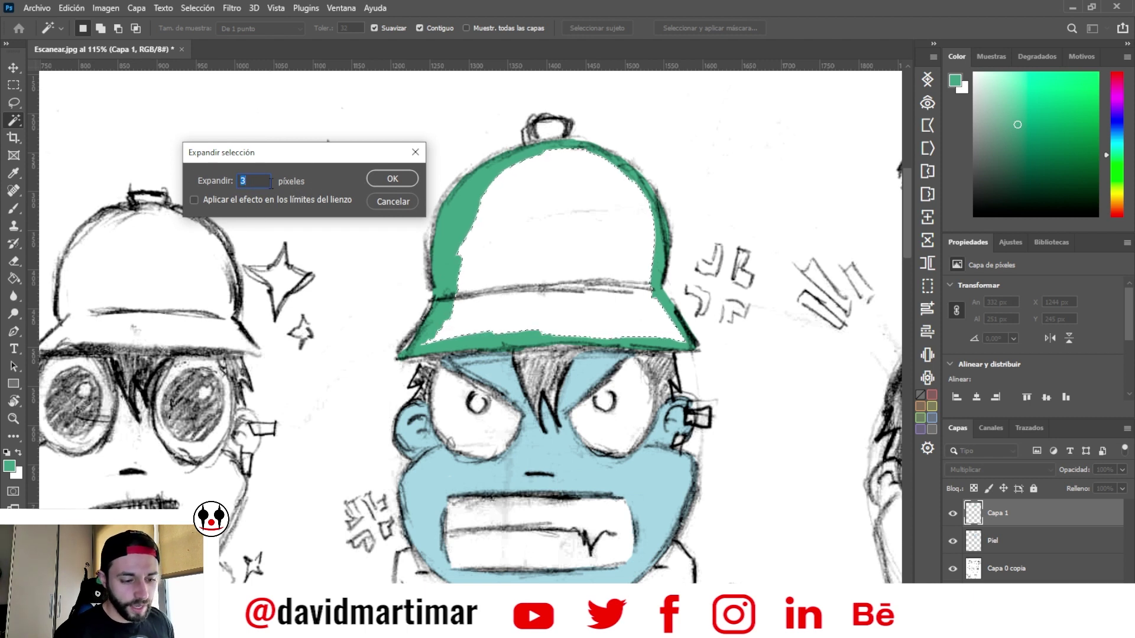
{"action": "left_click", "coordinate": [384, 178]}
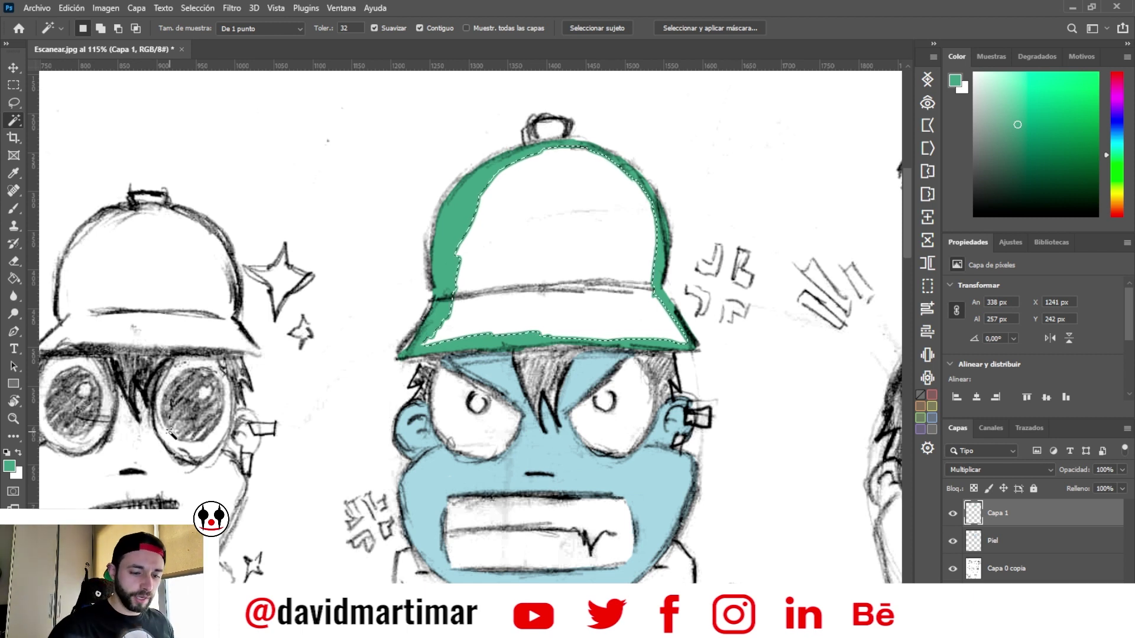
- Fill the selected hat interior with green using the Paint Bucket, then deselect
{"action": "key", "text": "g"}
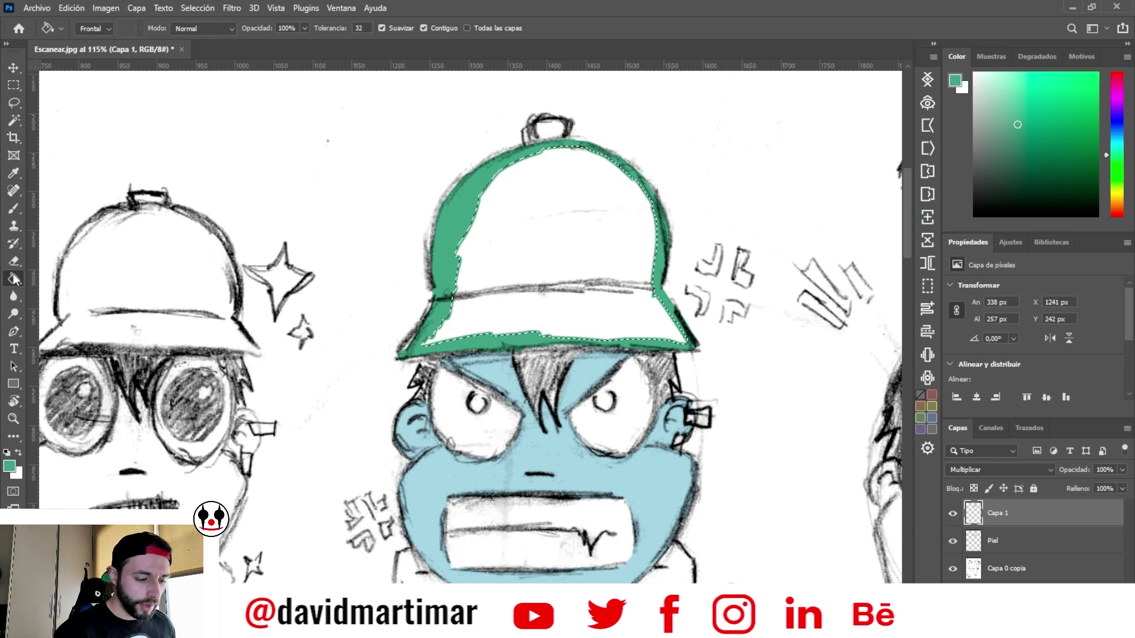
{"action": "right_click", "coordinate": [14, 278]}
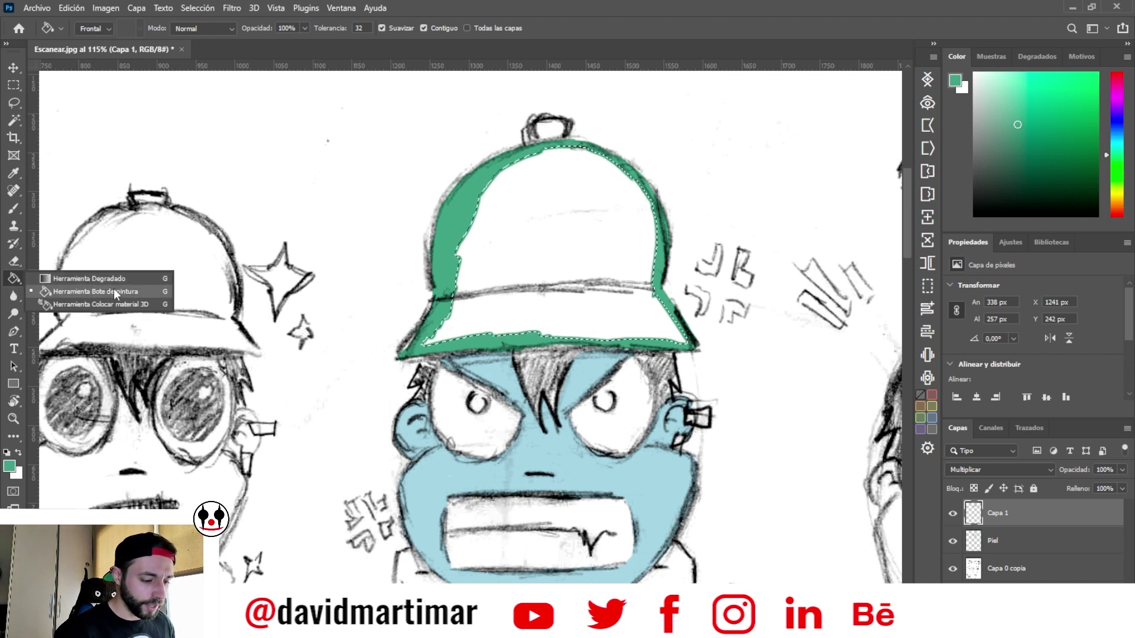
{"action": "left_click", "coordinate": [112, 290]}
{"action": "left_click", "coordinate": [592, 228]}
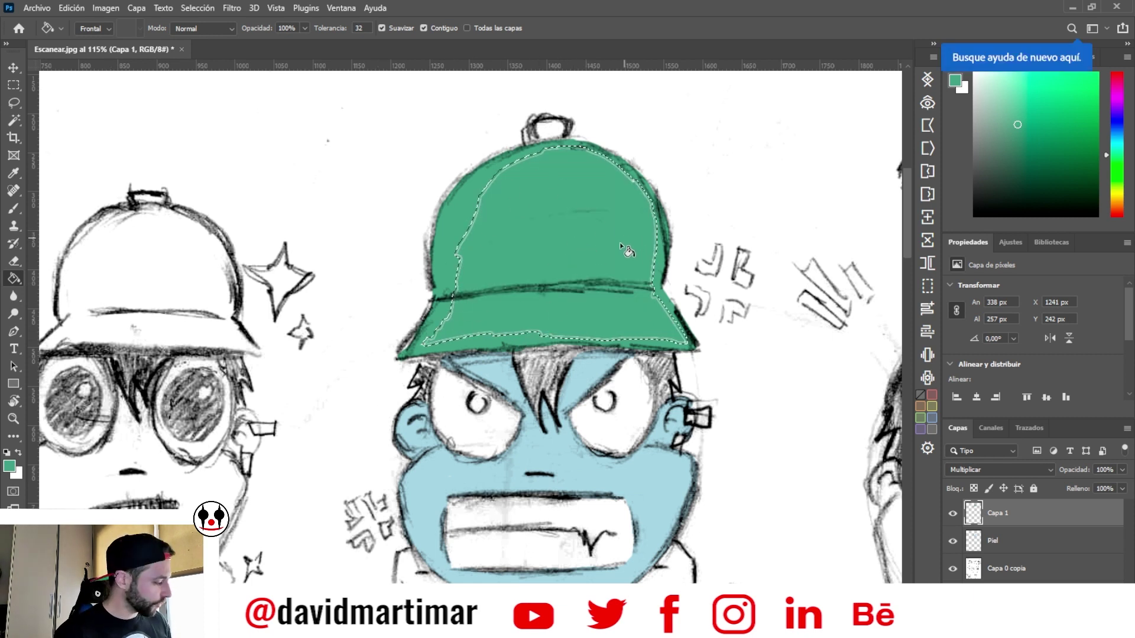
{"action": "key", "text": "ctrl+d"}
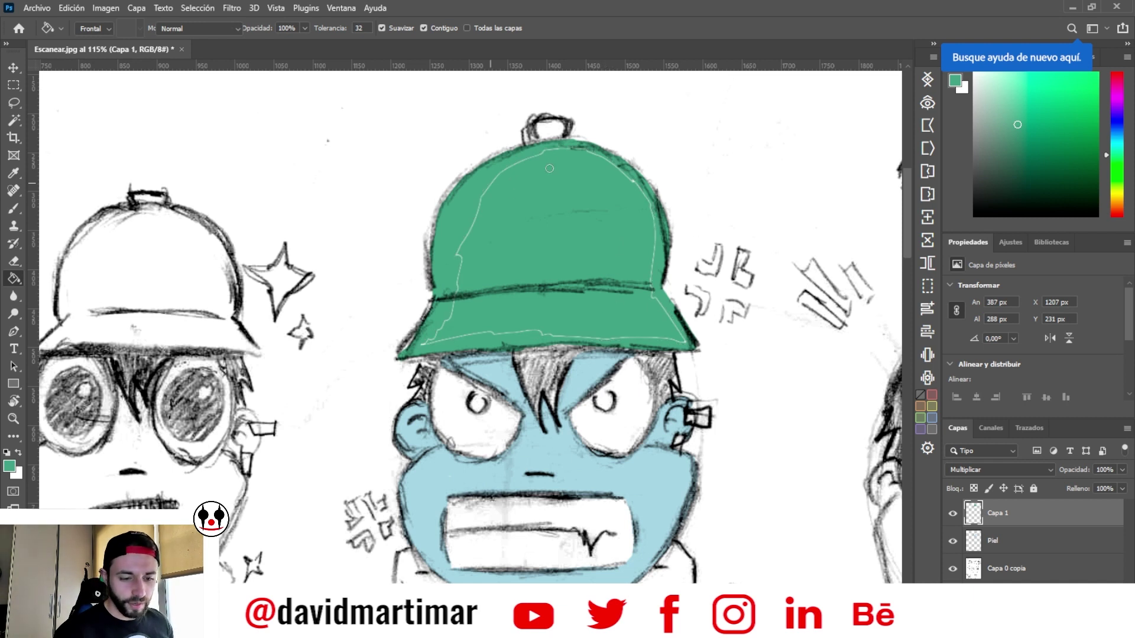
- Brush green over the remaining white gaps on the brim, the right side and the knob
{"action": "left_click", "coordinate": [13, 208]}
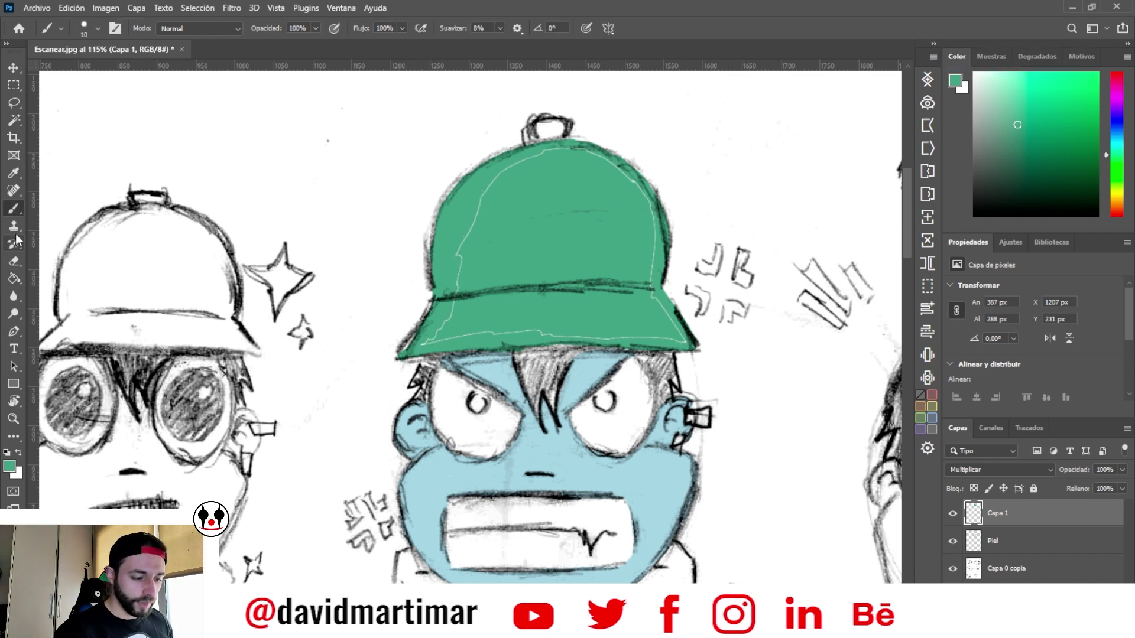
{"action": "left_click_drag", "start_coordinate": [485, 201], "coordinate": [487, 191]}
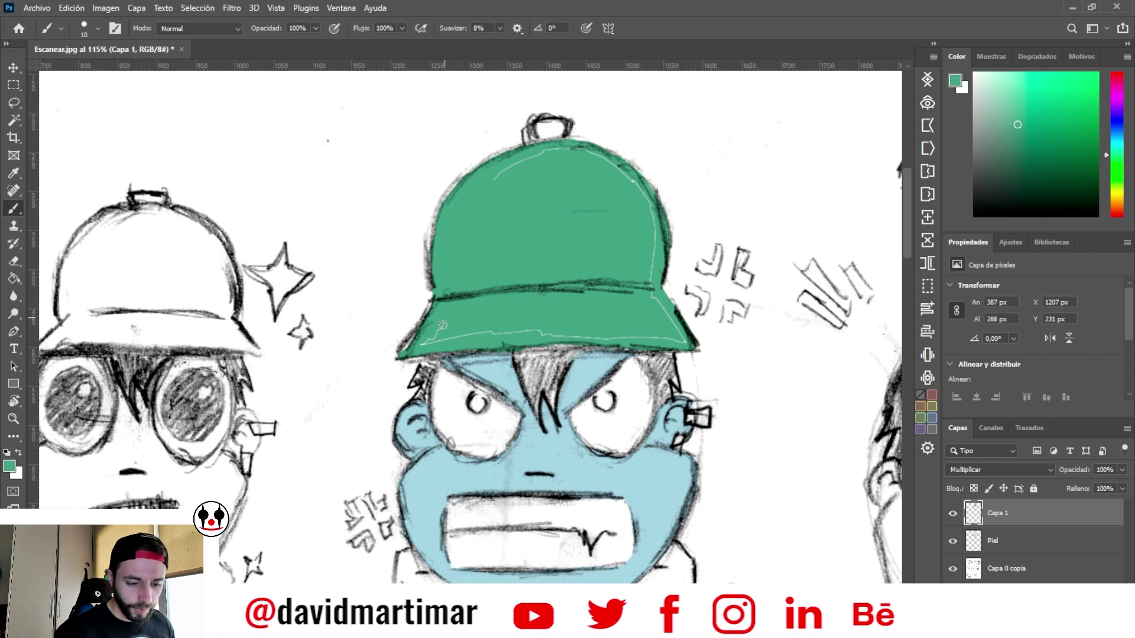
{"action": "left_click_drag", "start_coordinate": [440, 340], "coordinate": [489, 335]}
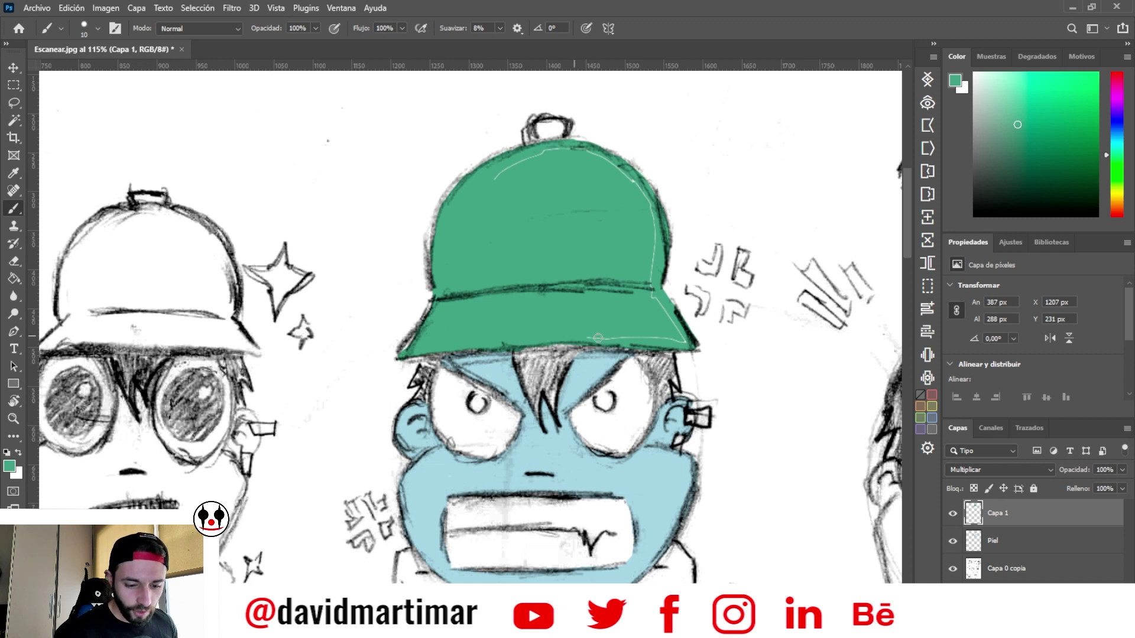
{"action": "left_click_drag", "start_coordinate": [626, 338], "coordinate": [684, 343]}
{"action": "left_click_drag", "start_coordinate": [660, 270], "coordinate": [673, 330]}
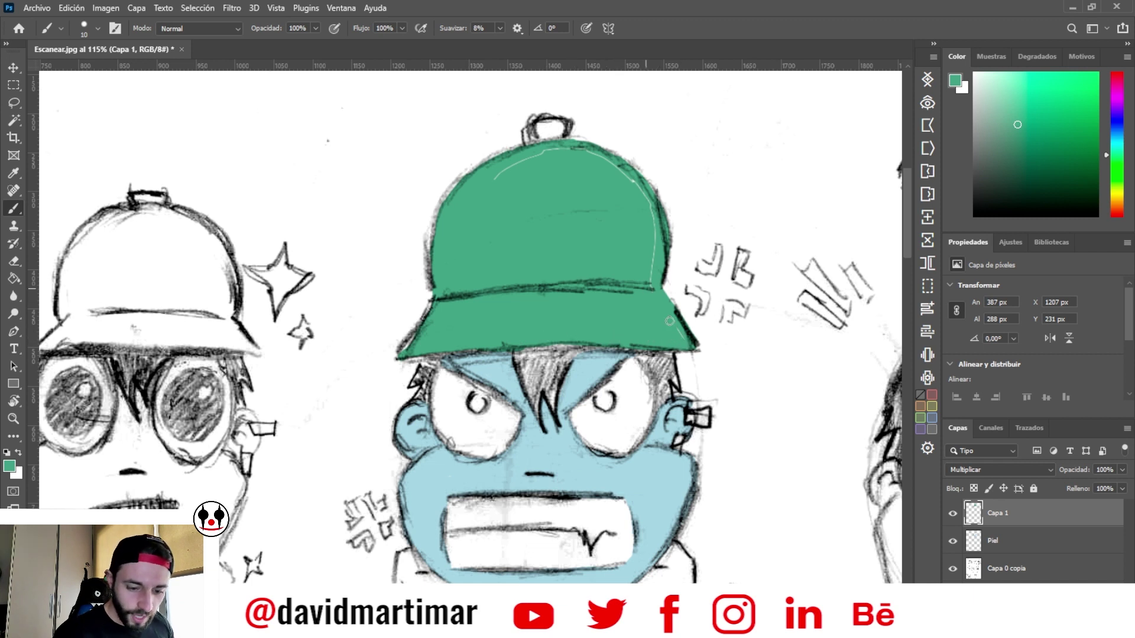
{"action": "left_click_drag", "start_coordinate": [655, 285], "coordinate": [654, 244]}
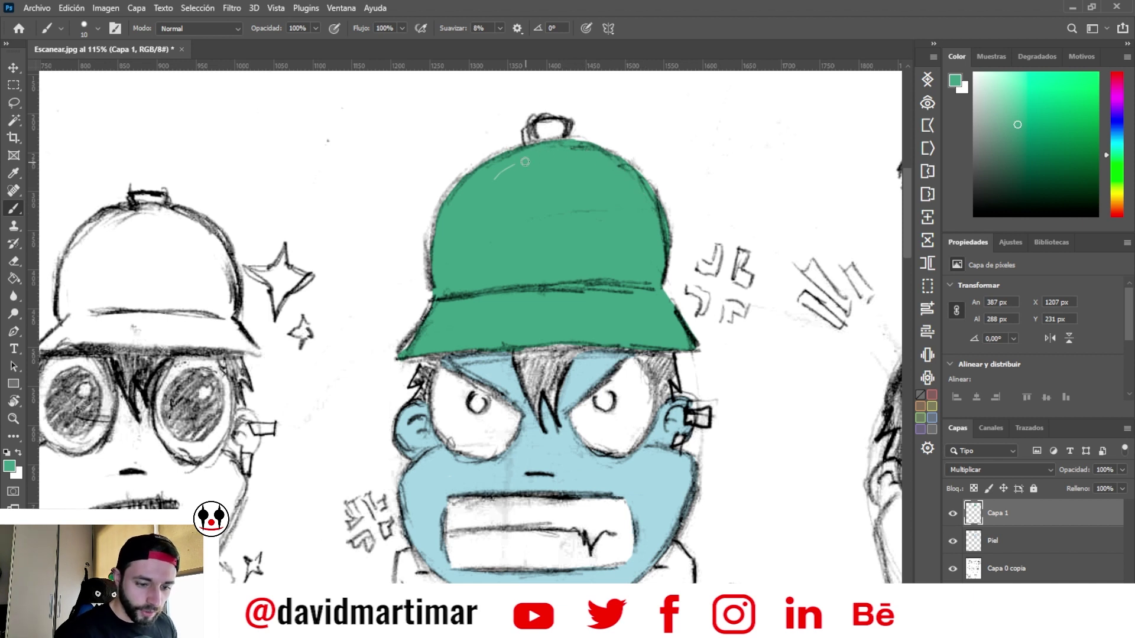
{"action": "mouse_move", "coordinate": [544, 120]}
{"action": "left_mouse_down"}
{"action": "mouse_move", "coordinate": [540, 135]}
{"action": "mouse_move", "coordinate": [565, 125]}
{"action": "left_mouse_up"}
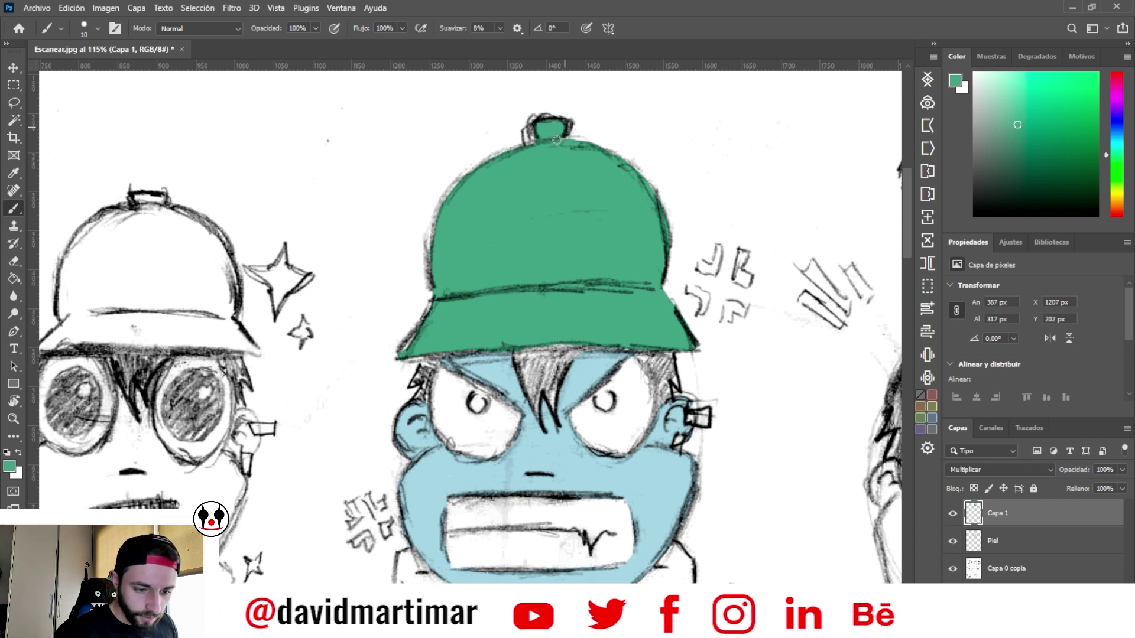
{"action": "mouse_move", "coordinate": [410, 348]}
{"action": "left_mouse_down"}
{"action": "mouse_move", "coordinate": [440, 206]}
{"action": "mouse_move", "coordinate": [468, 179]}
{"action": "left_mouse_up"}
{"action": "scroll", "coordinate": [443, 210], "scroll_direction": "down", "scroll_amount": 5}
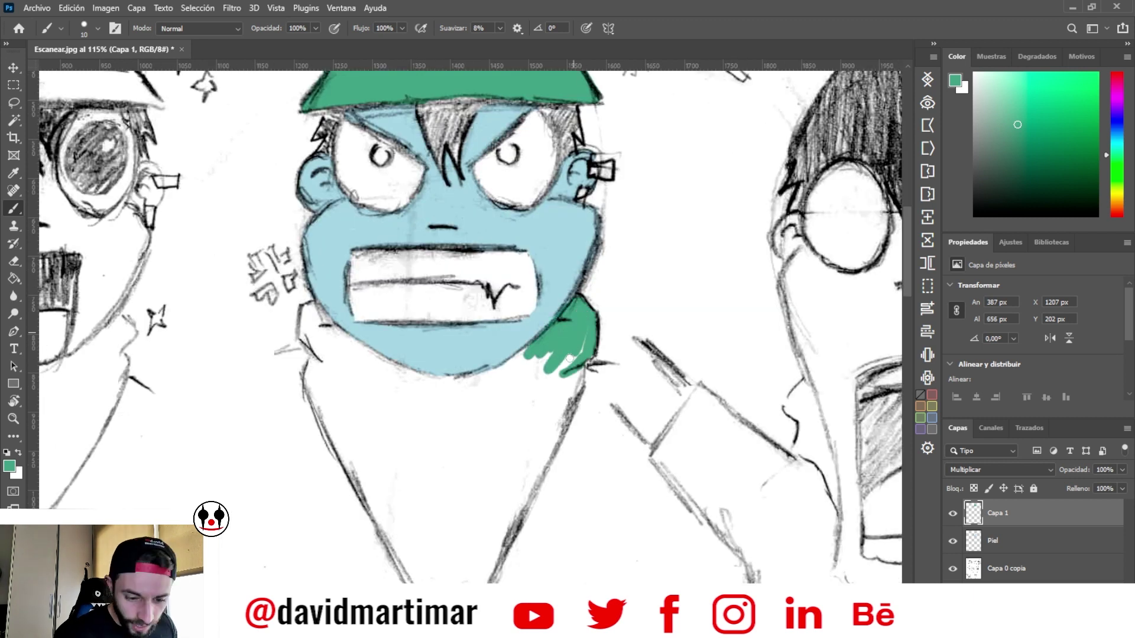
- Fill the scarf with green and paint the eyes and teeth white
{"action": "left_click_drag", "start_coordinate": [324, 228], "coordinate": [616, 240]}
{"action": "left_click_drag", "start_coordinate": [354, 266], "coordinate": [609, 255]}
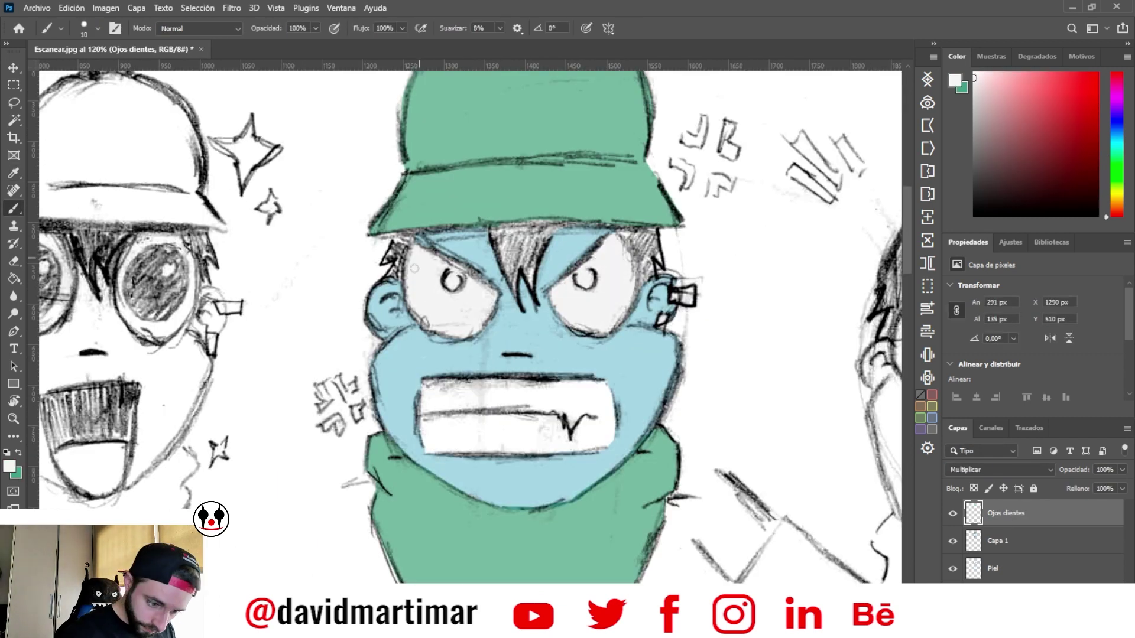
{"action": "left_click_drag", "start_coordinate": [425, 414], "coordinate": [615, 438]}
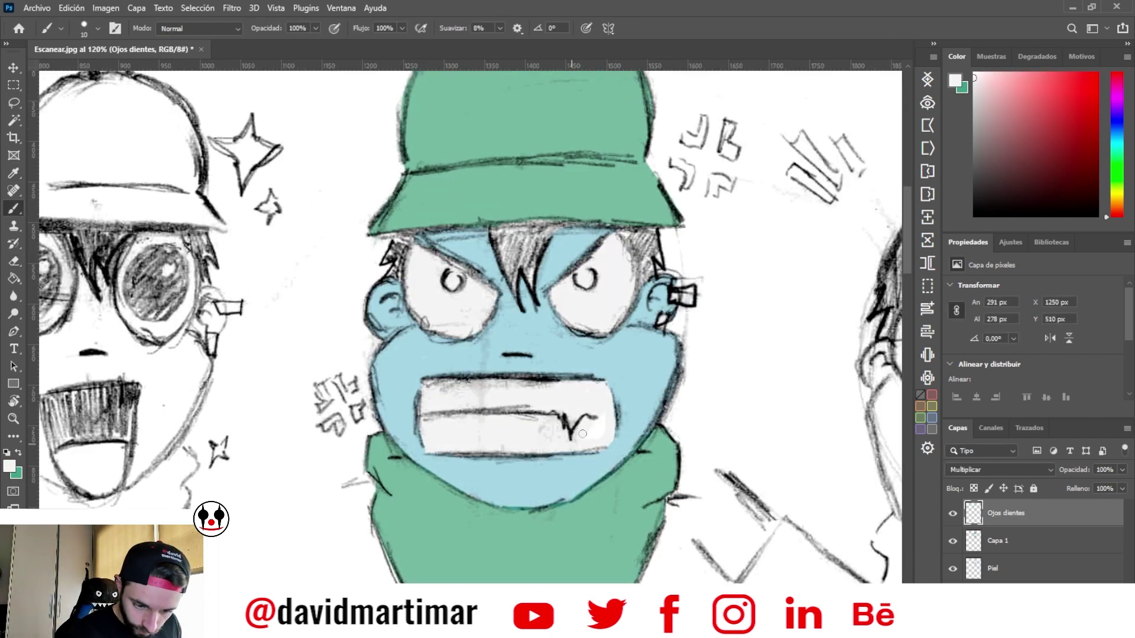
- Create a 'Pelo / Pircings' layer and paint the hair and piercings dark
{"action": "key", "text": "ctrl+shift+n"}
{"action": "type", "text": "Pelo / Pircings"}
{"action": "key", "text": "Return"}
{"action": "mouse_move", "coordinate": [500, 237]}
{"action": "left_mouse_down"}
{"action": "mouse_move", "coordinate": [535, 245]}
{"action": "mouse_move", "coordinate": [514, 278]}
{"action": "left_mouse_up"}
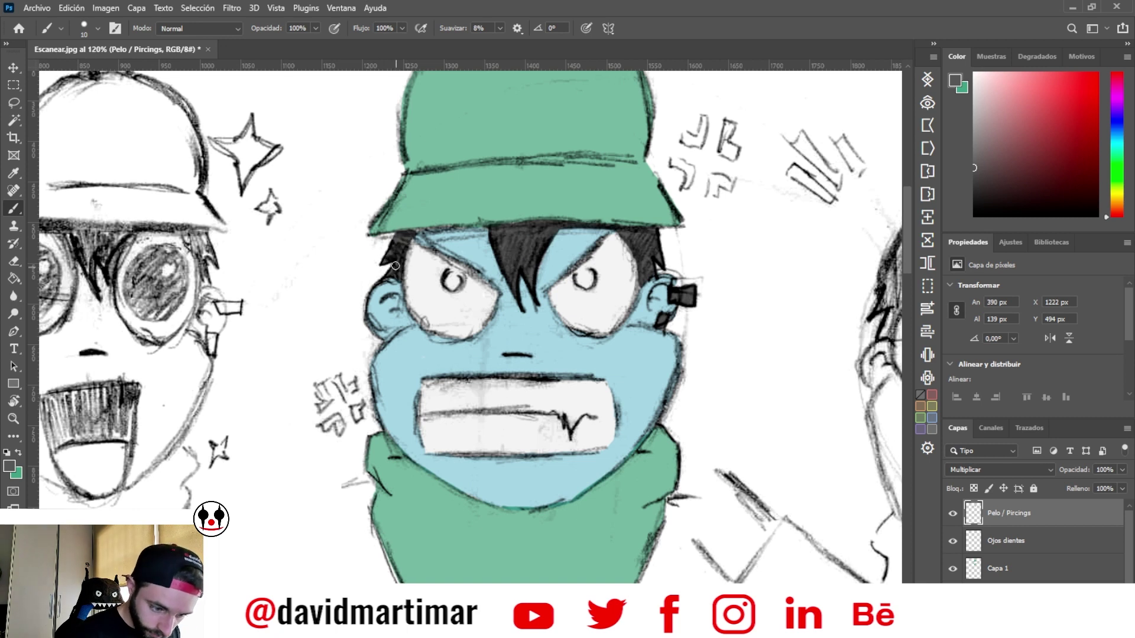
- On another new layer, paint the two anger marks red
{"action": "key", "text": "ctrl+shift+n"}
{"action": "left_click_drag", "start_coordinate": [609, 172], "coordinate": [650, 236]}
{"action": "left_click_drag", "start_coordinate": [236, 432], "coordinate": [277, 467]}
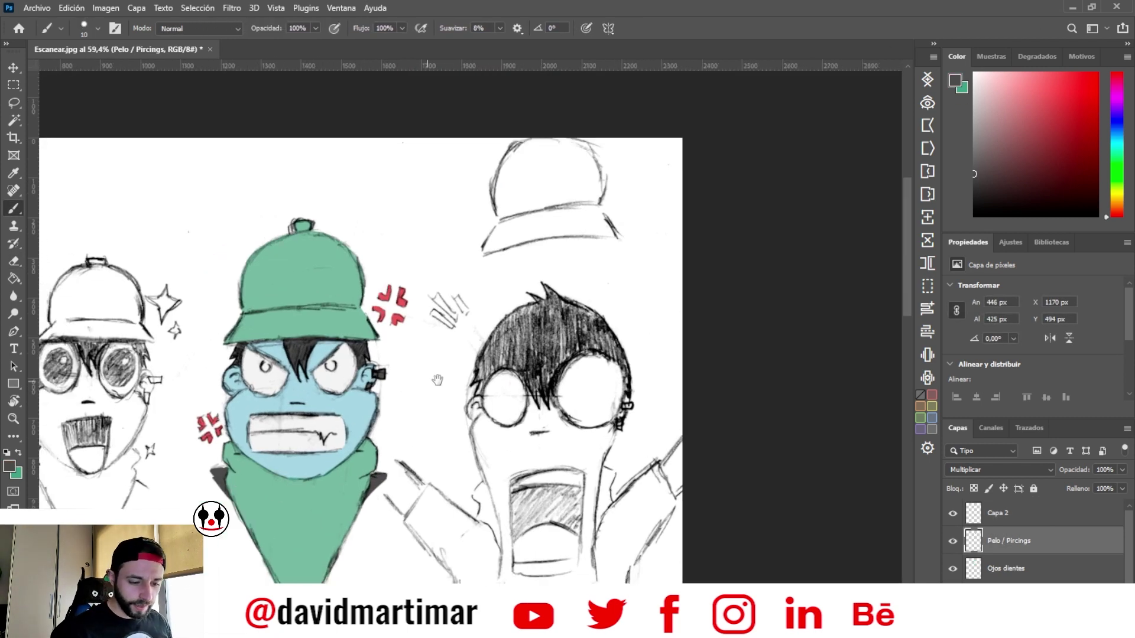
- Select the green hat-and-scarf layer, Capa 1, and briefly hide it to check it
{"action": "left_click_drag", "start_coordinate": [372, 404], "coordinate": [430, 370]}
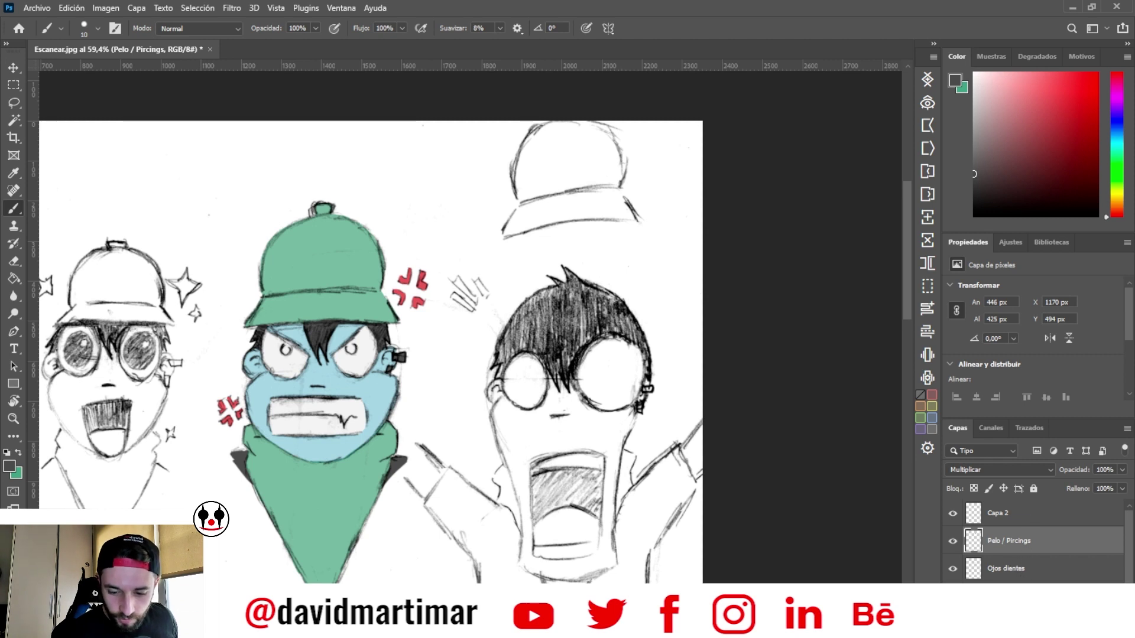
{"action": "key", "text": "alt+bracketleft"}
{"action": "key", "text": "alt+bracketleft"}
{"action": "key", "text": "ctrl+comma"}
{"action": "key", "text": "ctrl+comma"}
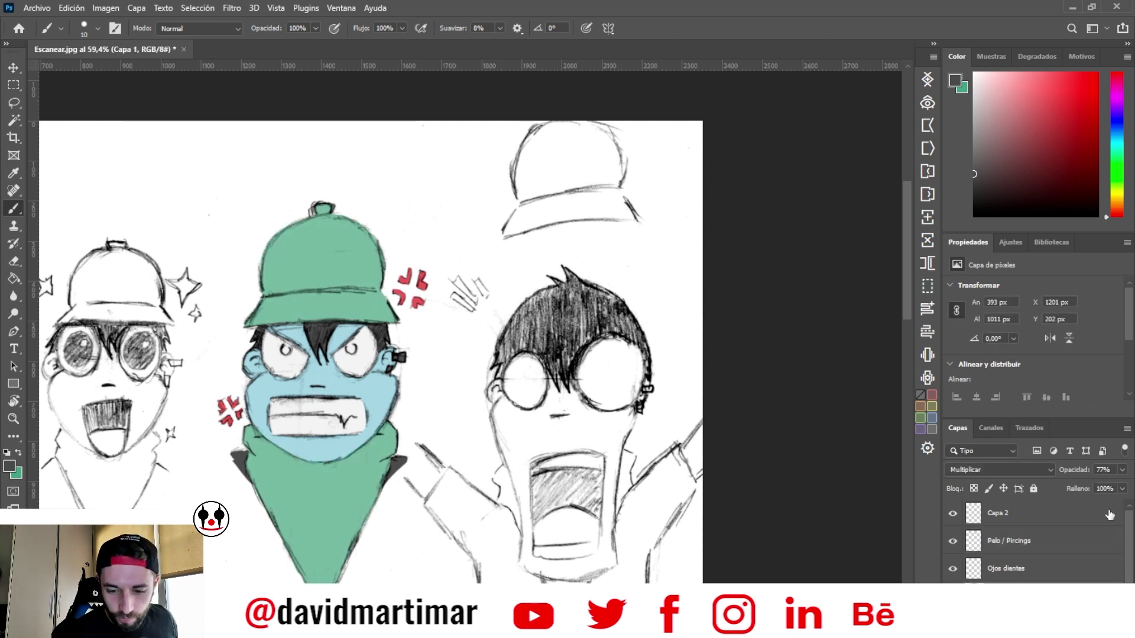
- Lock Capa 1's transparent pixels, sample the scarf green, and test a darker green stroke
{"action": "left_click", "coordinate": [974, 489]}
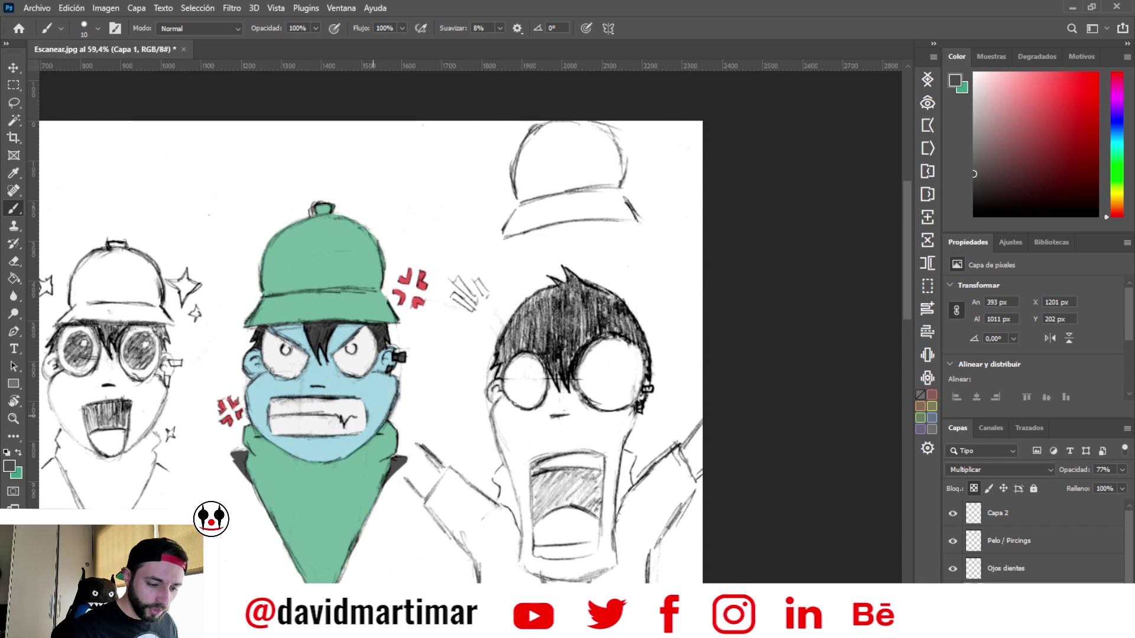
{"action": "left_click", "coordinate": [346, 529], "text": "alt"}
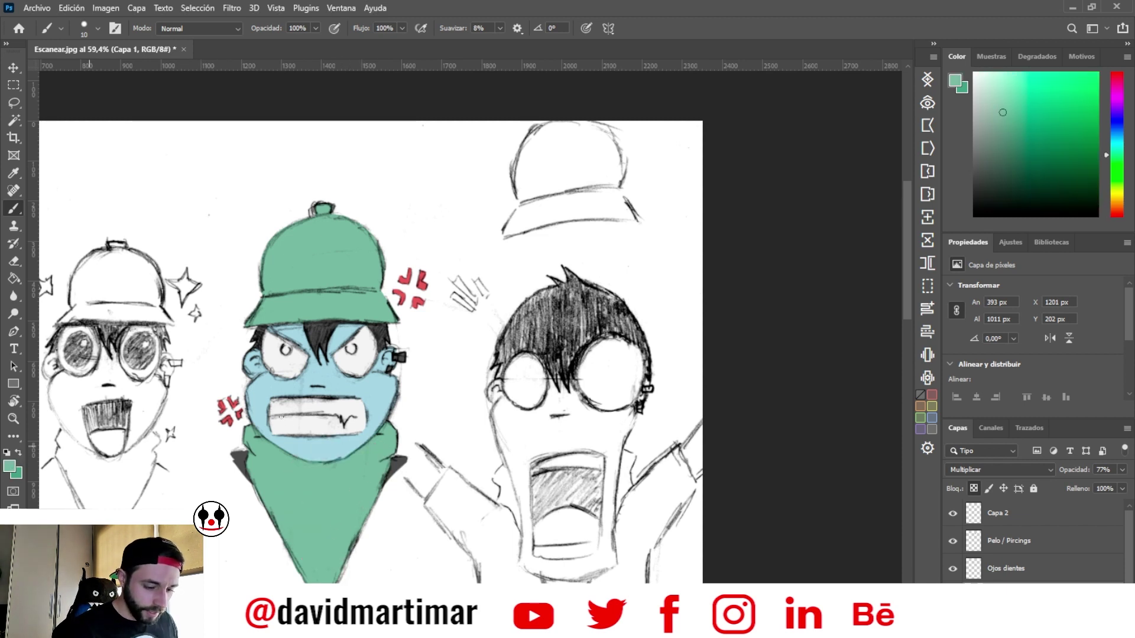
{"action": "left_click_drag", "start_coordinate": [1013, 135], "coordinate": [1022, 136]}
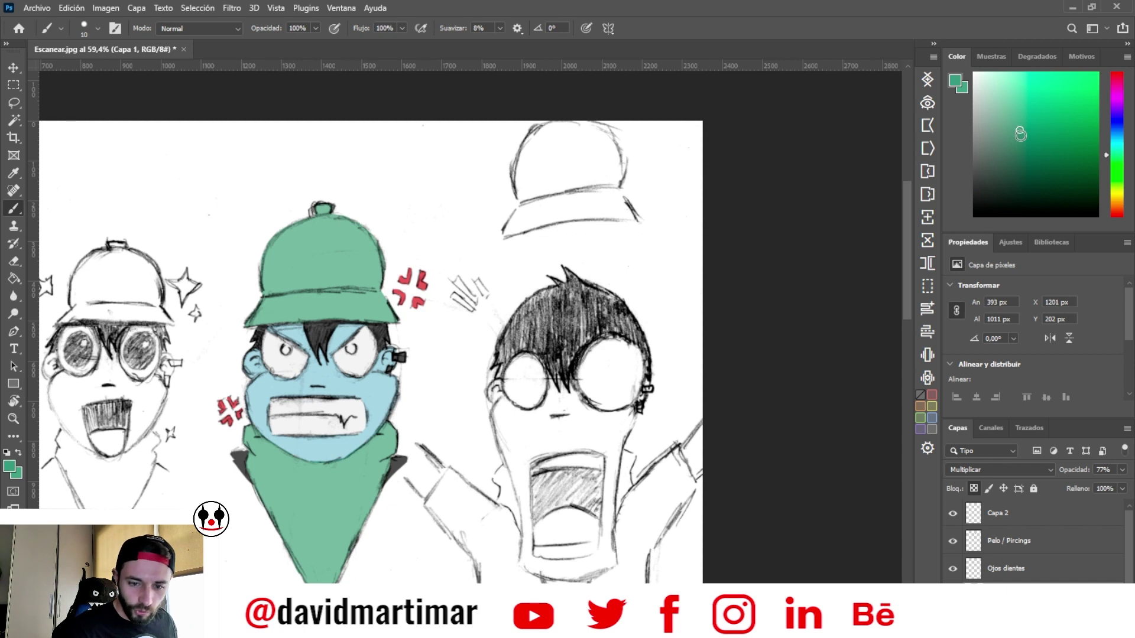
{"action": "mouse_move", "coordinate": [370, 477]}
{"action": "left_mouse_down"}
{"action": "mouse_move", "coordinate": [331, 562]}
{"action": "mouse_move", "coordinate": [381, 479]}
{"action": "left_mouse_up"}
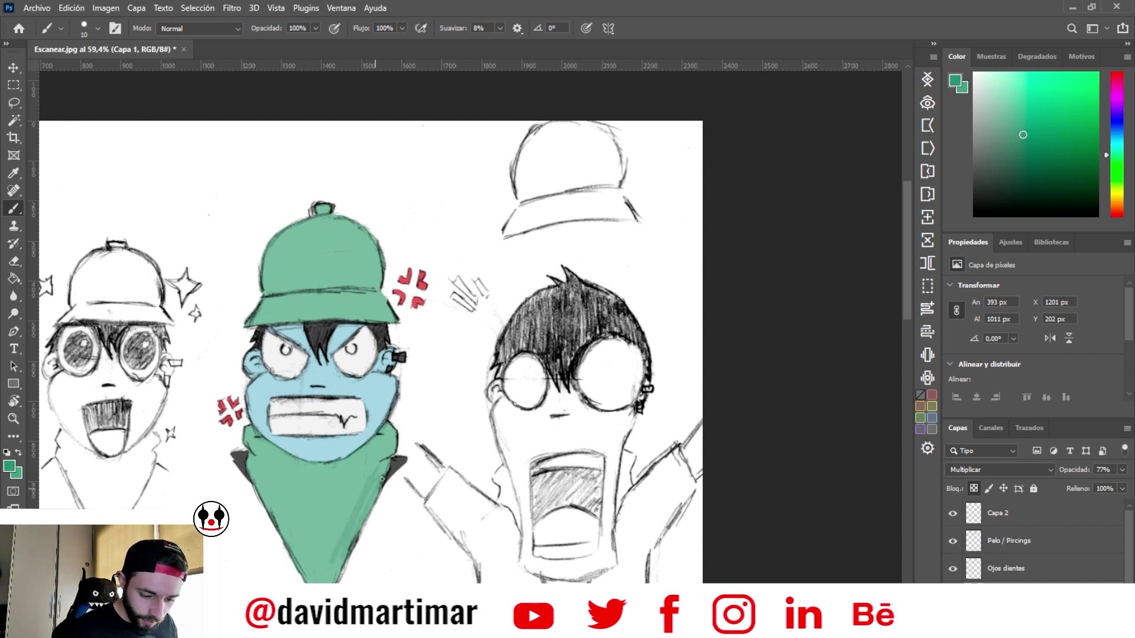
{"action": "key", "text": "ctrl+z"}
- Try several darker green shades along the scarf's right edge, undoing each attempt
{"action": "left_click", "coordinate": [1026, 147]}
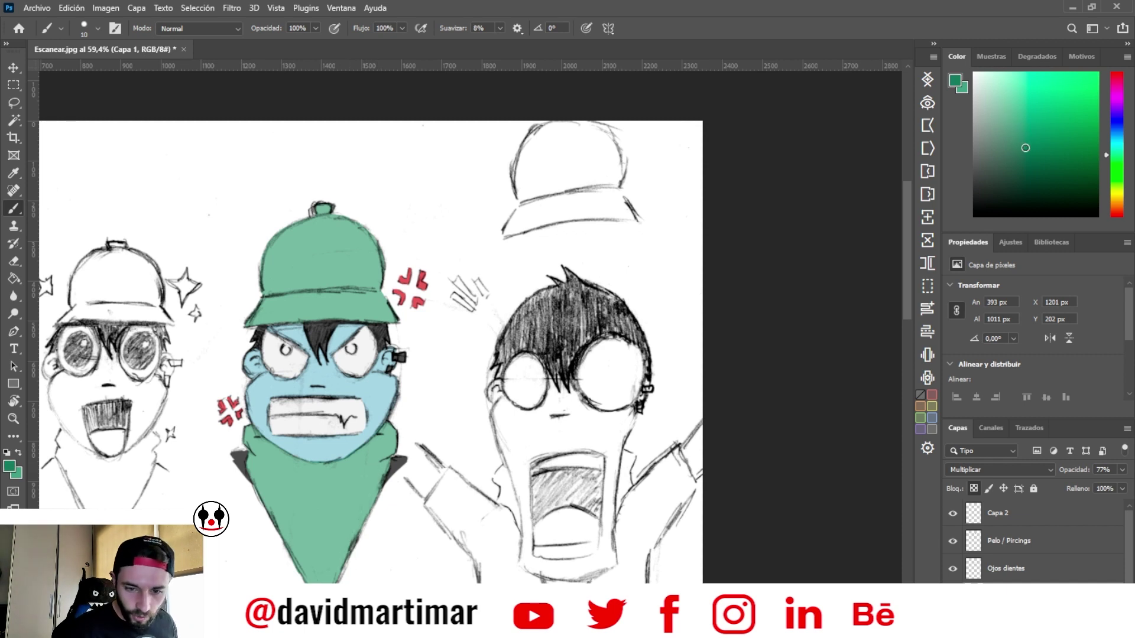
{"action": "left_click_drag", "start_coordinate": [363, 516], "coordinate": [390, 455]}
{"action": "key", "text": "ctrl+z"}
{"action": "left_click", "coordinate": [1018, 170]}
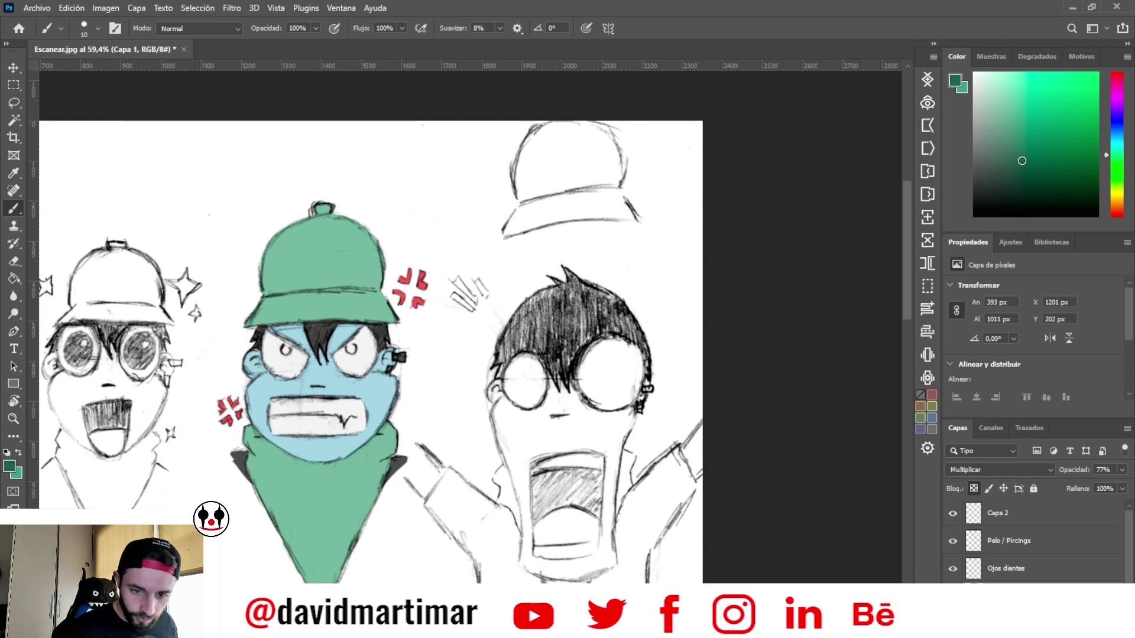
{"action": "left_click", "coordinate": [1016, 158]}
{"action": "left_click_drag", "start_coordinate": [358, 526], "coordinate": [381, 468]}
{"action": "key", "text": "ctrl+z"}
{"action": "left_click", "coordinate": [1015, 149]}
{"action": "left_click_drag", "start_coordinate": [353, 543], "coordinate": [381, 477]}
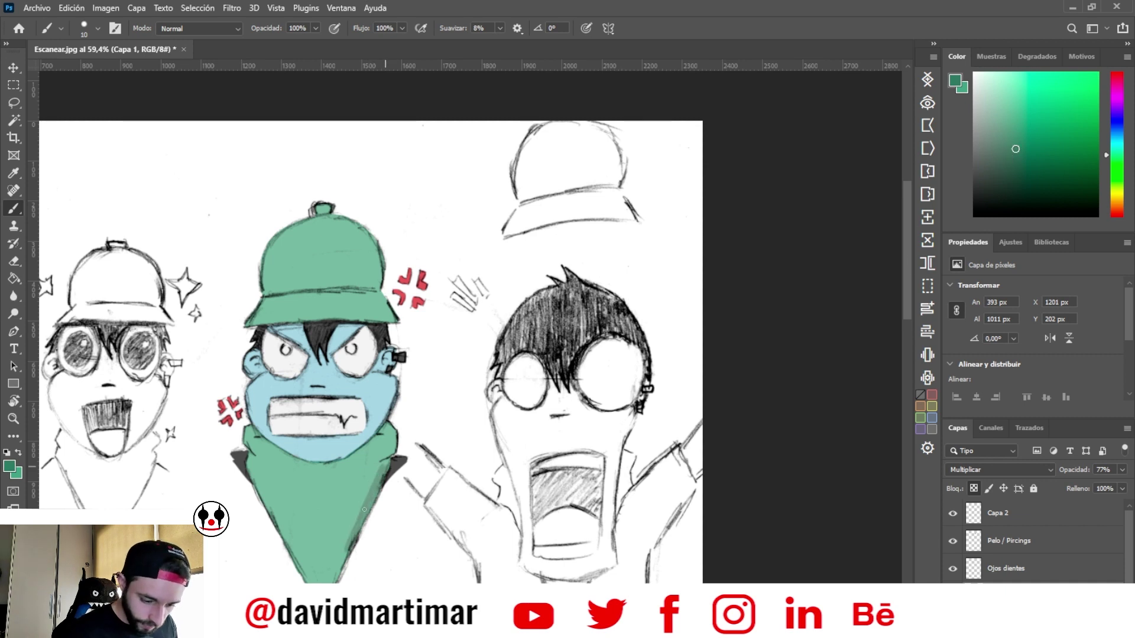
{"action": "key", "text": "ctrl+z"}
{"action": "key", "text": "ctrl+z"}
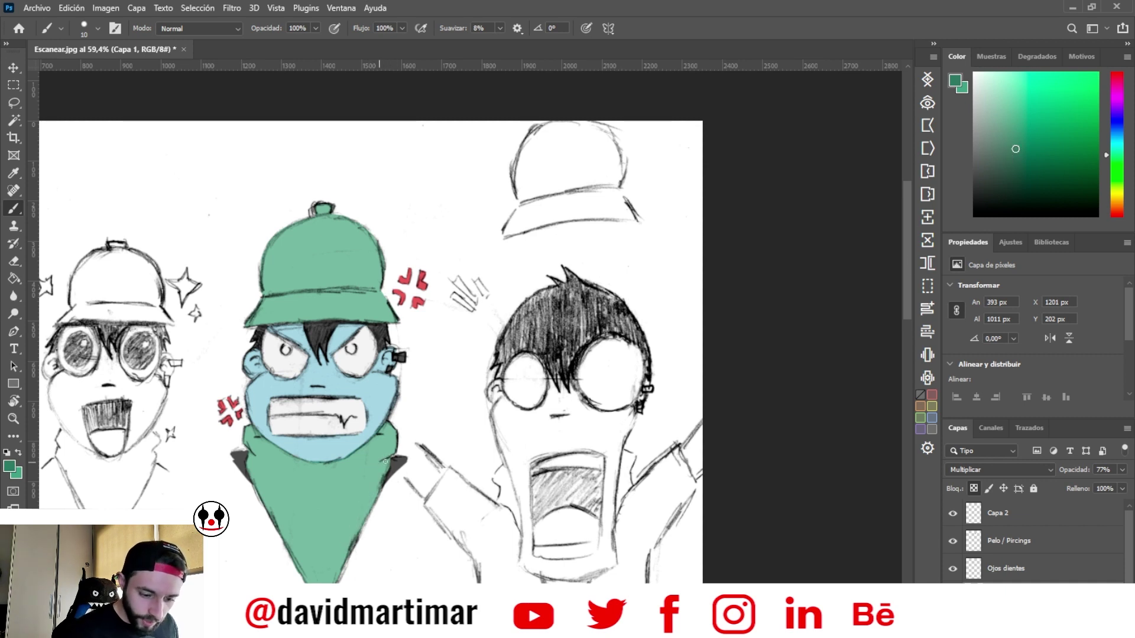
- Shade the scarf's right side and lower left, undo it, and zoom in on the scarf
{"action": "left_click_drag", "start_coordinate": [395, 437], "coordinate": [353, 495]}
{"action": "mouse_move", "coordinate": [388, 461]}
{"action": "left_mouse_down"}
{"action": "mouse_move", "coordinate": [345, 495]}
{"action": "mouse_move", "coordinate": [326, 564]}
{"action": "left_mouse_up"}
{"action": "left_click_drag", "start_coordinate": [363, 524], "coordinate": [332, 582]}
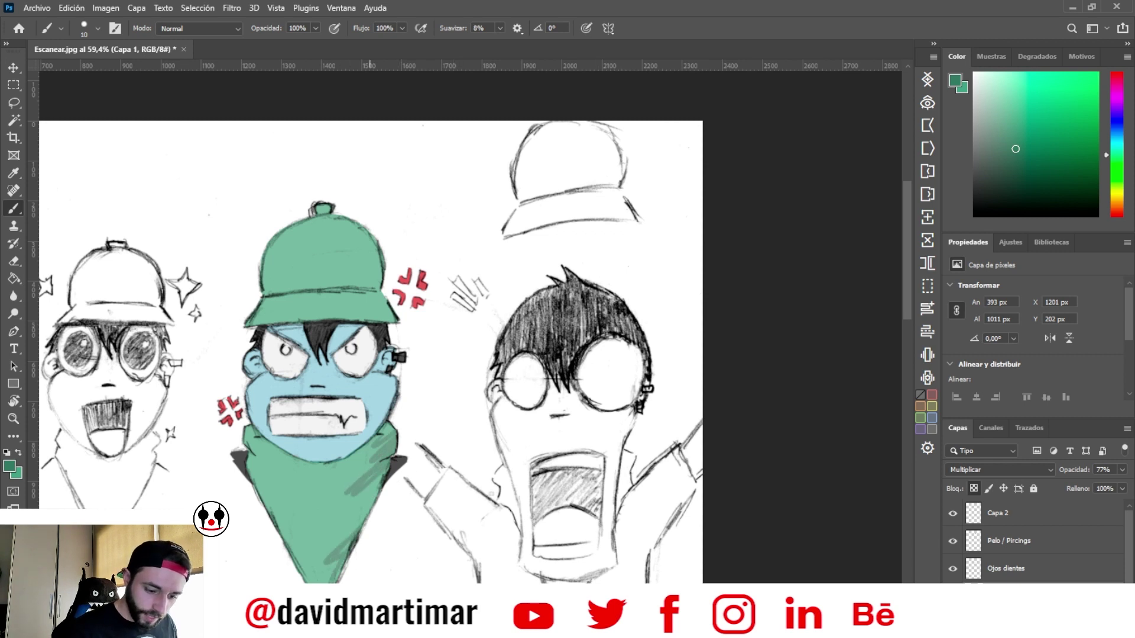
{"action": "key", "text": "ctrl+z"}
{"action": "key", "text": "ctrl+z"}
{"action": "key", "text": "ctrl+z"}
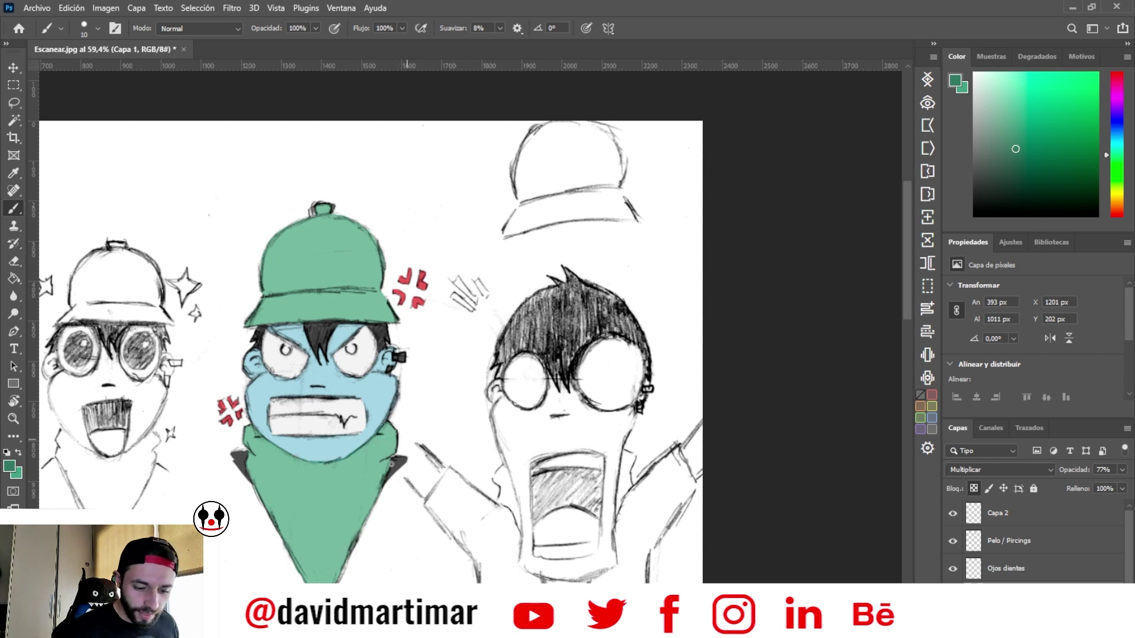
{"action": "left_click_drag", "start_coordinate": [393, 427], "coordinate": [353, 538]}
{"action": "left_click_drag", "start_coordinate": [394, 430], "coordinate": [376, 481]}
{"action": "key", "text": "ctrl+z"}
{"action": "key", "text": "z"}
{"action": "left_click_drag", "start_coordinate": [383, 439], "coordinate": [466, 410]}
{"action": "key", "text": "b"}
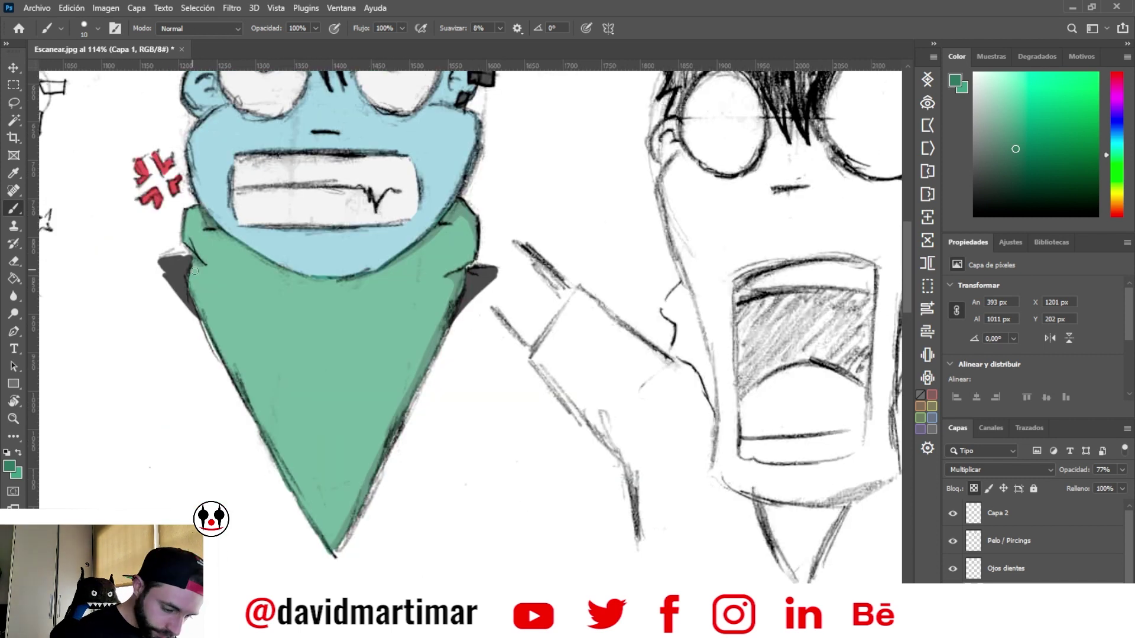
{"action": "left_click_drag", "start_coordinate": [503, 277], "coordinate": [553, 430]}
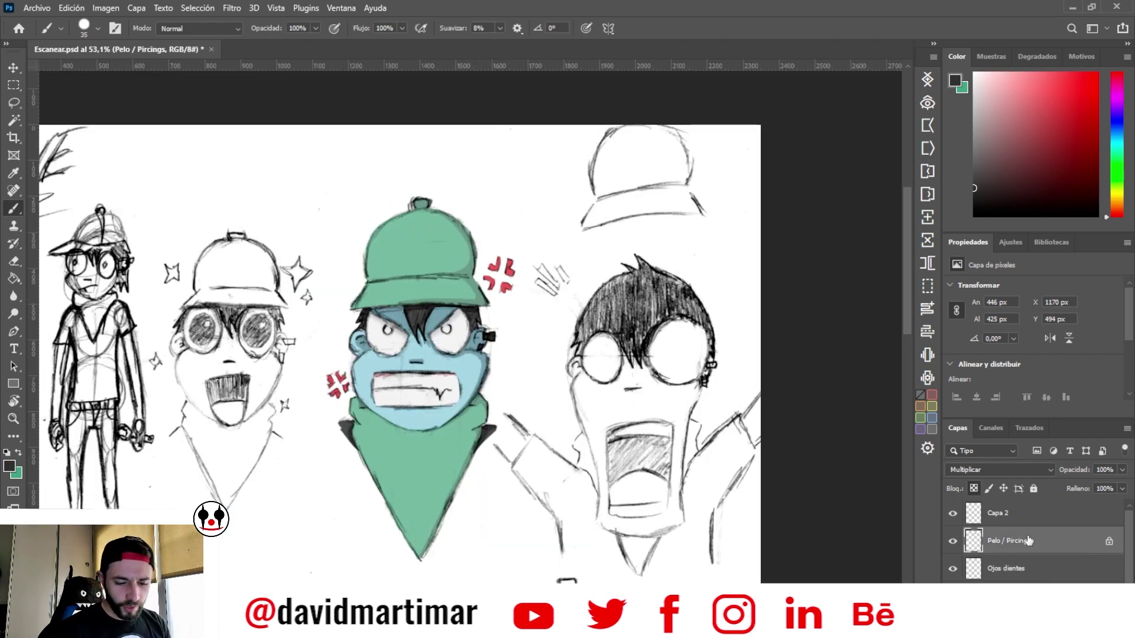
- Select the scanned sketch layer, zoom in on the face and scarf, and choose Spot Healing Brush
{"action": "key", "text": "alt+bracketleft"}
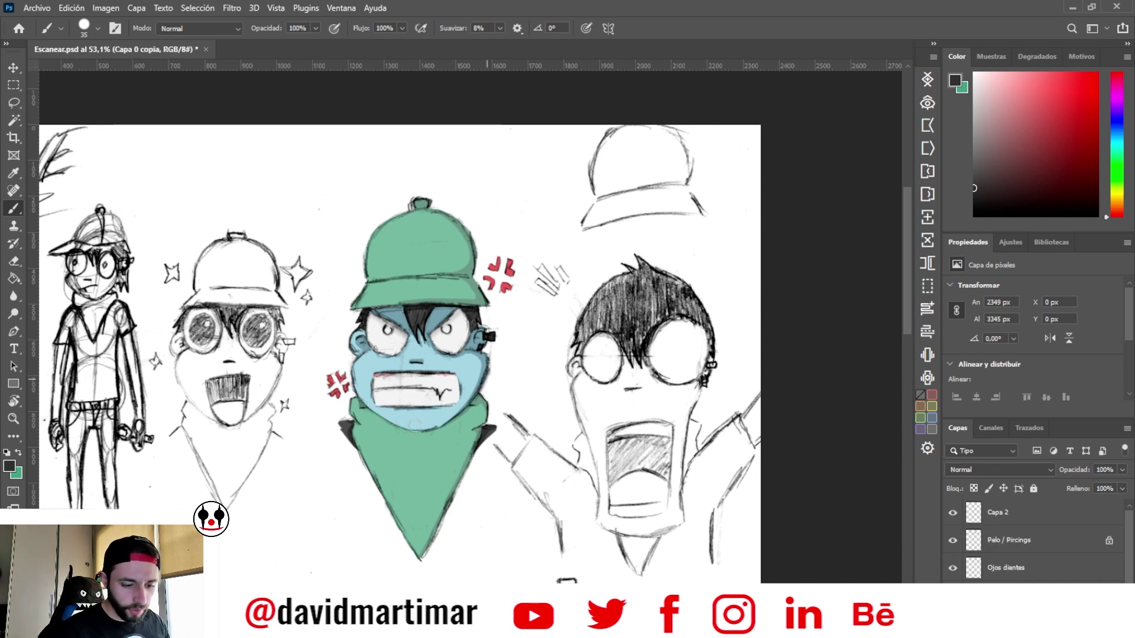
{"action": "left_click_drag", "start_coordinate": [406, 364], "coordinate": [569, 355]}
{"action": "scroll", "coordinate": [569, 355], "scroll_direction": "down", "scroll_amount": 3}
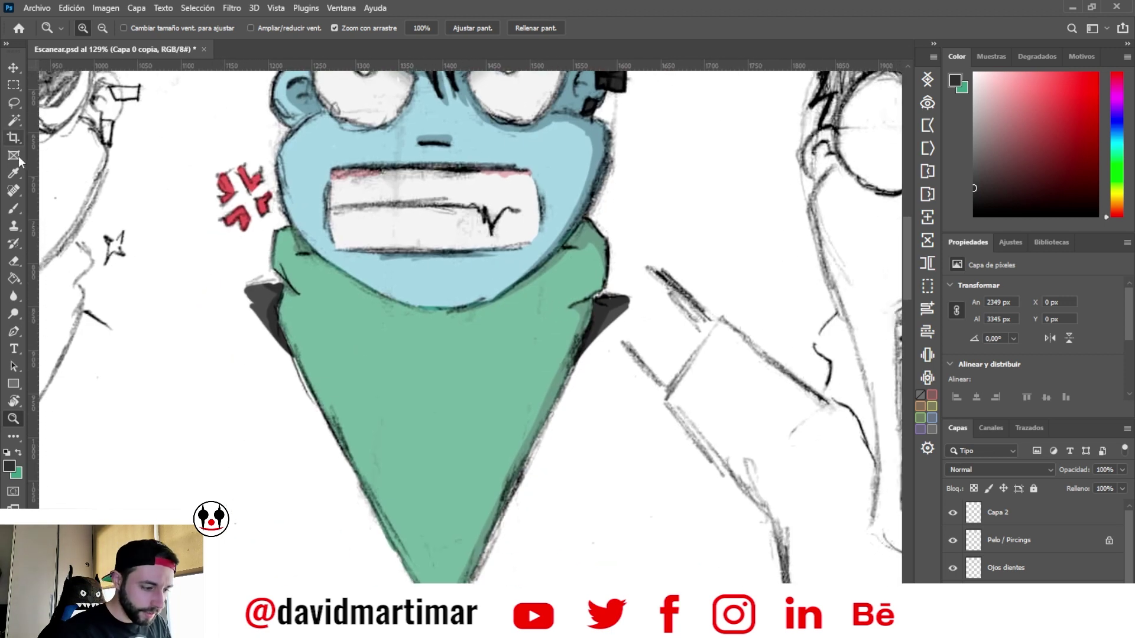
{"action": "left_click", "coordinate": [13, 191]}
{"action": "right_click", "coordinate": [13, 191]}
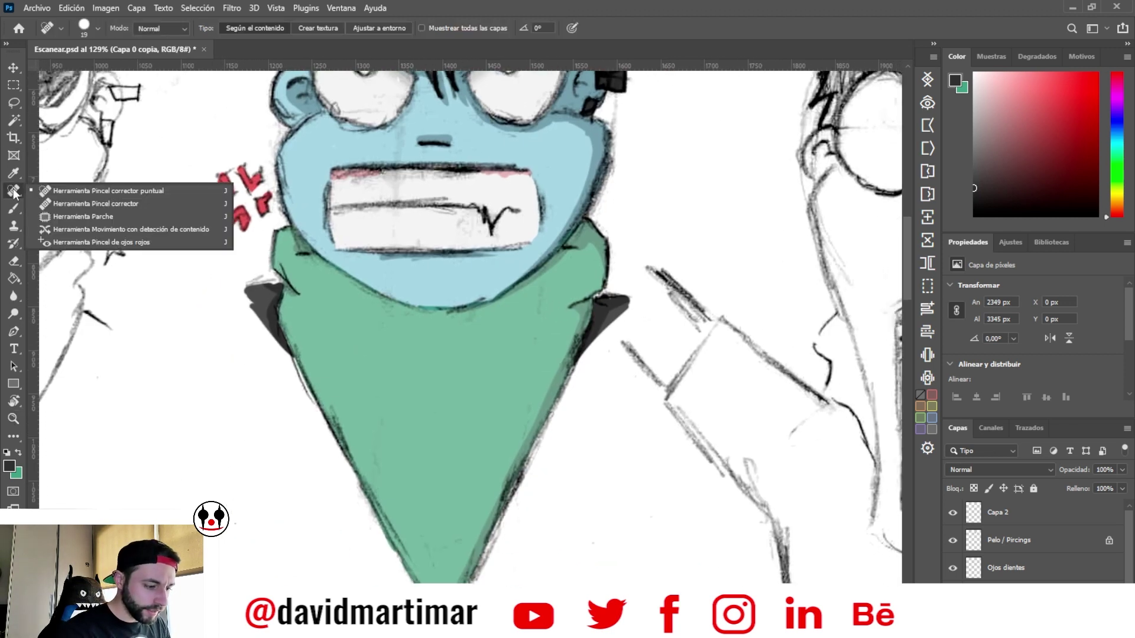
{"action": "left_click", "coordinate": [185, 191]}
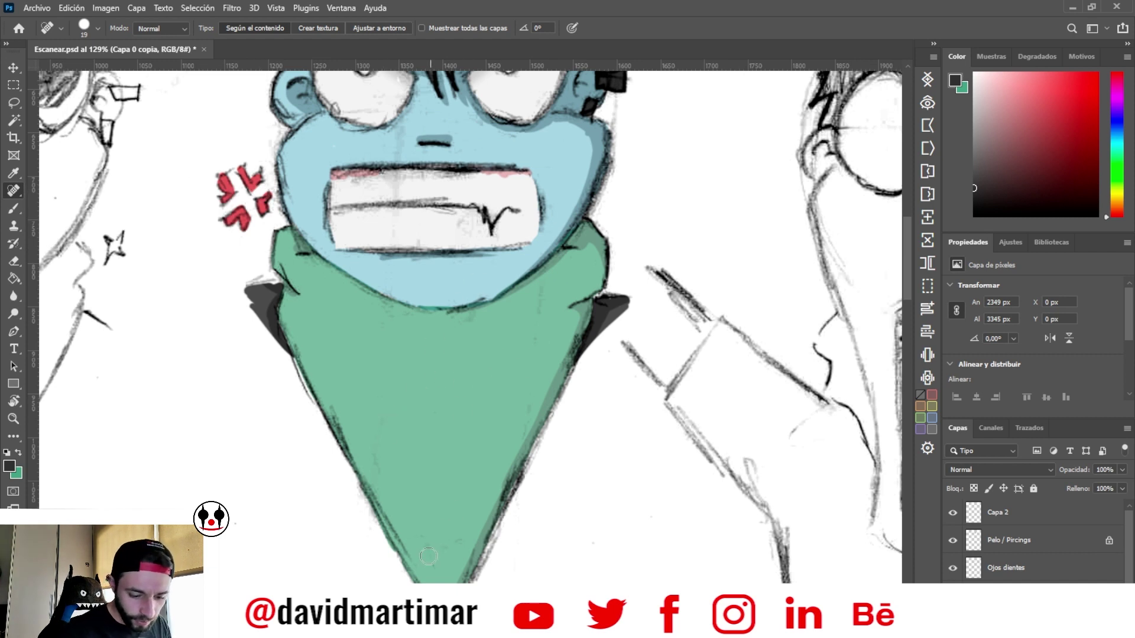
- Heal pencil smudges along the scarf's left, lower and right edges and the neck
{"action": "left_click_drag", "start_coordinate": [429, 556], "coordinate": [434, 508]}
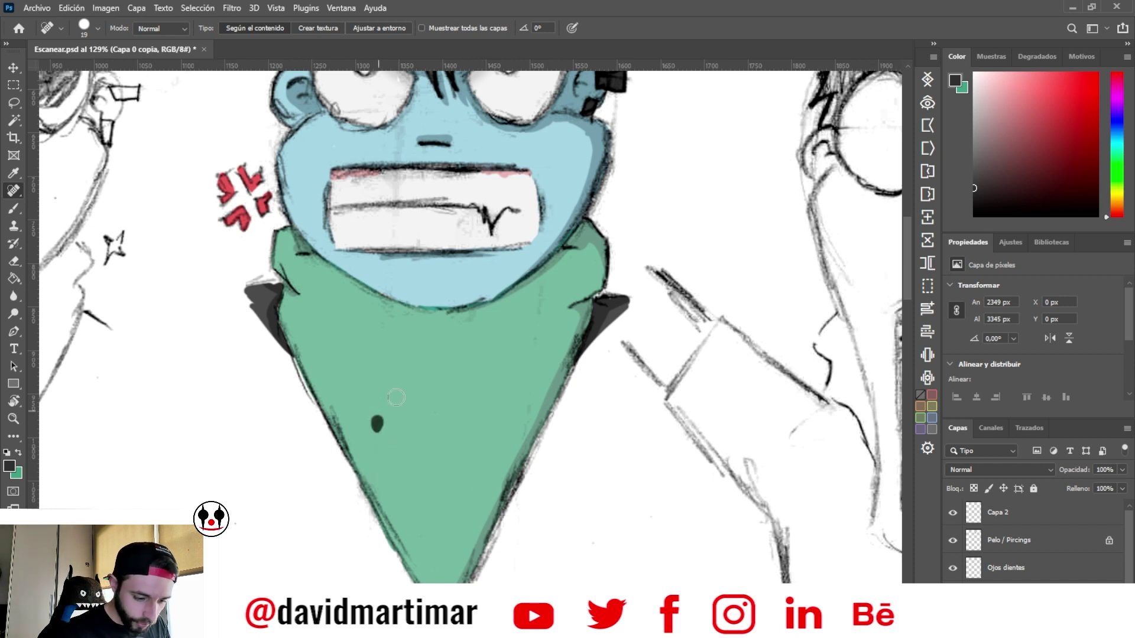
{"action": "left_click_drag", "start_coordinate": [334, 409], "coordinate": [421, 573]}
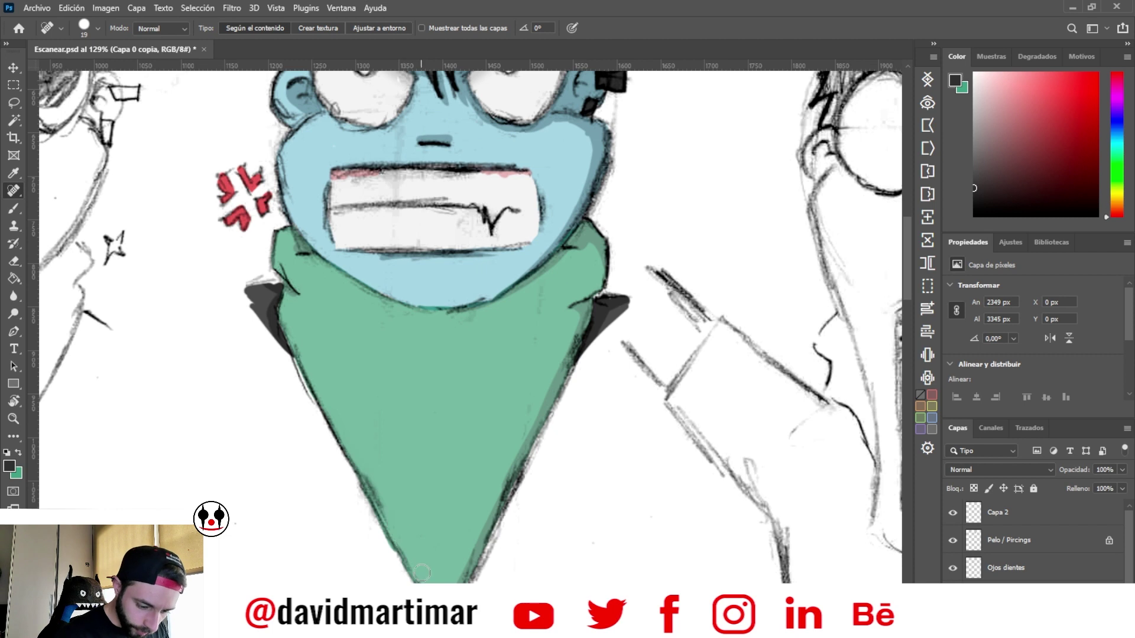
{"action": "left_click_drag", "start_coordinate": [359, 460], "coordinate": [396, 527]}
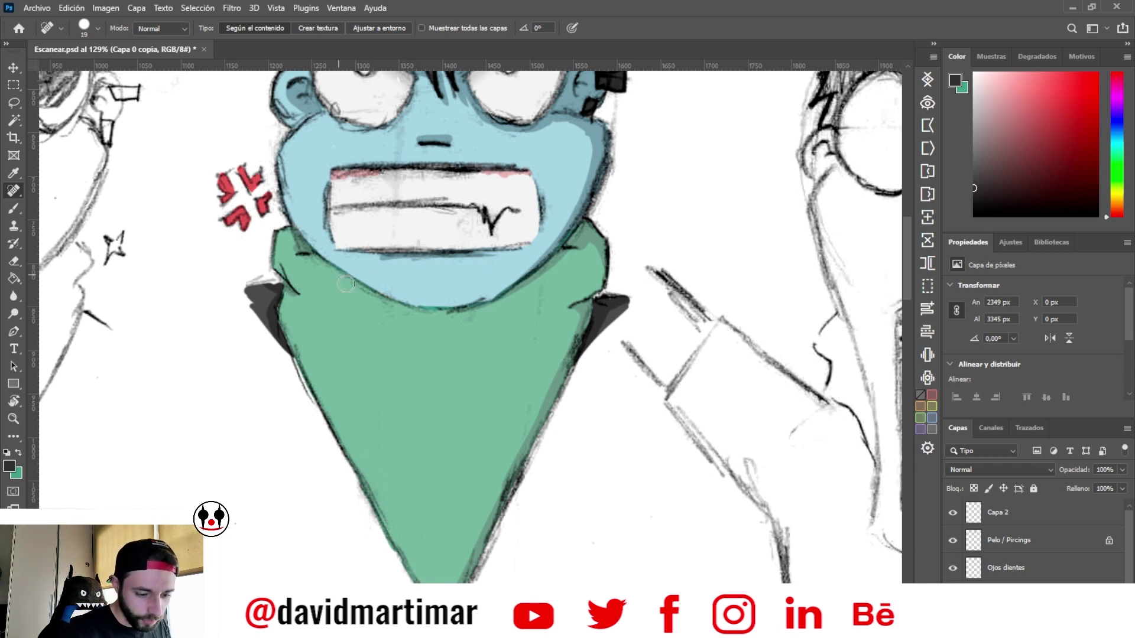
{"action": "left_click_drag", "start_coordinate": [527, 395], "coordinate": [519, 428]}
{"action": "left_click_drag", "start_coordinate": [539, 290], "coordinate": [532, 360]}
{"action": "mouse_move", "coordinate": [482, 322]}
{"action": "left_mouse_down"}
{"action": "mouse_move", "coordinate": [443, 331]}
{"action": "mouse_move", "coordinate": [396, 317]}
{"action": "left_mouse_up"}
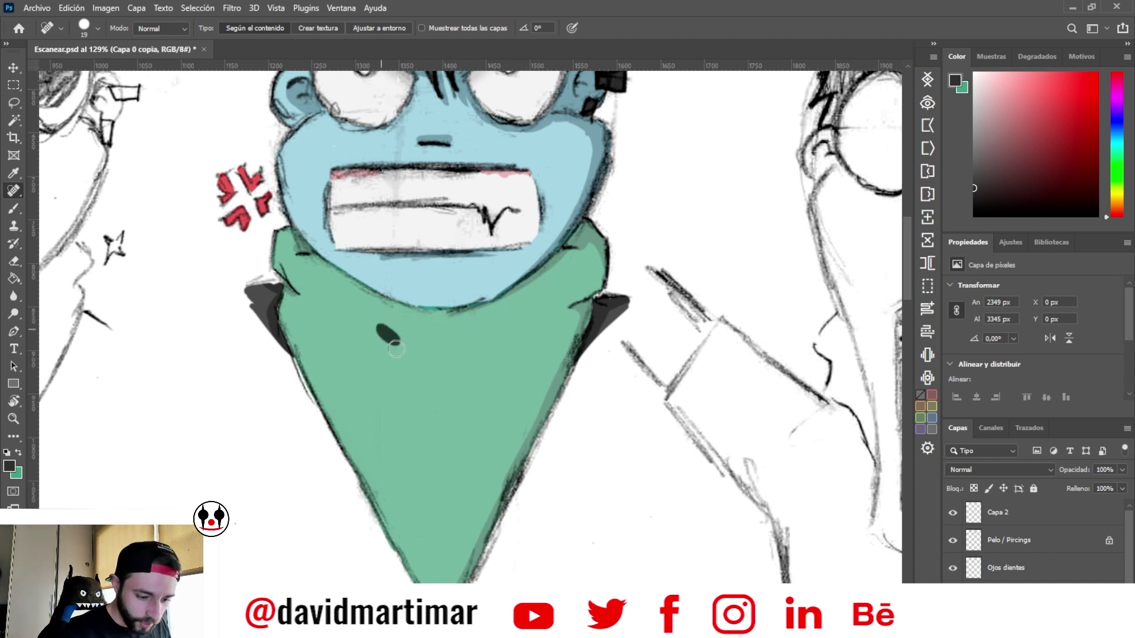
{"action": "left_click_drag", "start_coordinate": [547, 191], "coordinate": [495, 350]}
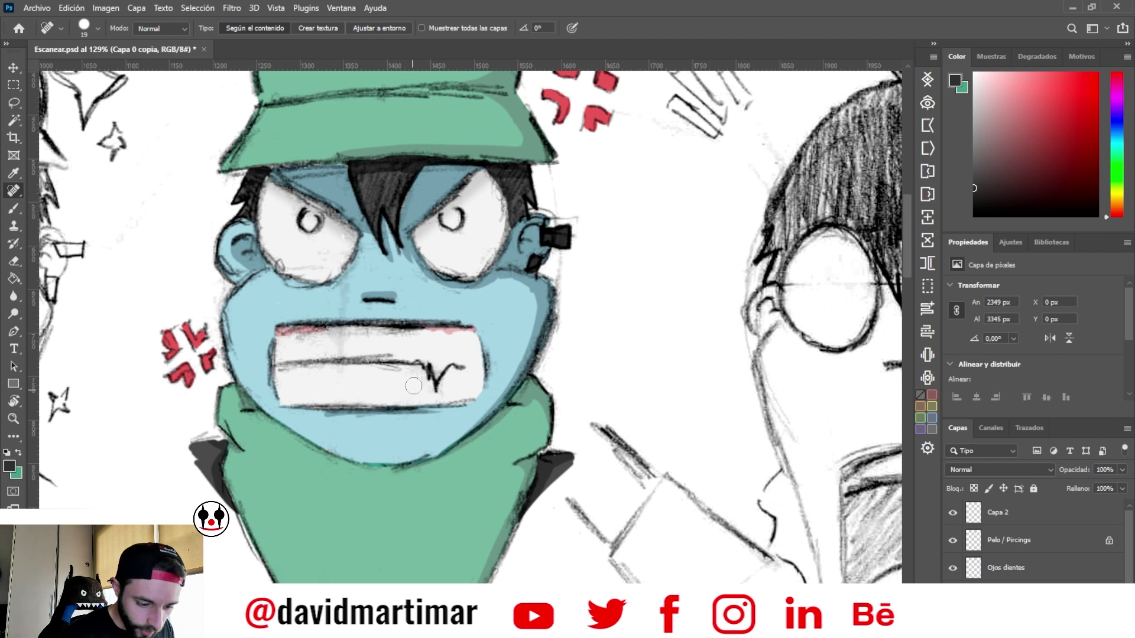
- Heal stray marks across the lip and lower teeth, undoing one bad stroke
{"action": "left_click_drag", "start_coordinate": [388, 298], "coordinate": [331, 490]}
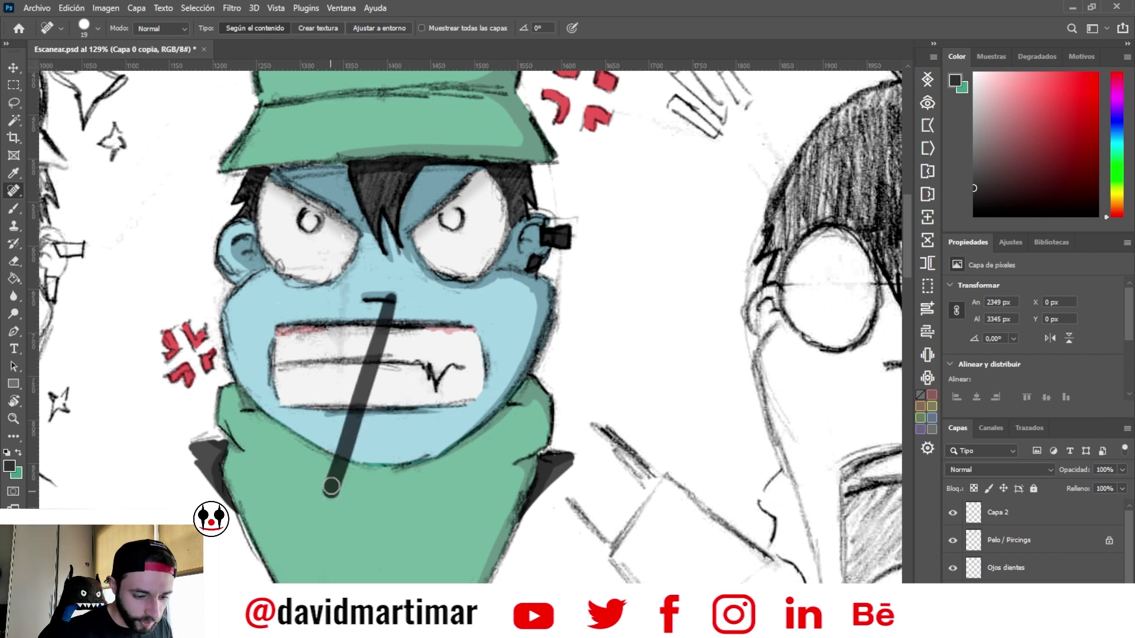
{"action": "left_click_drag", "start_coordinate": [324, 408], "coordinate": [459, 445]}
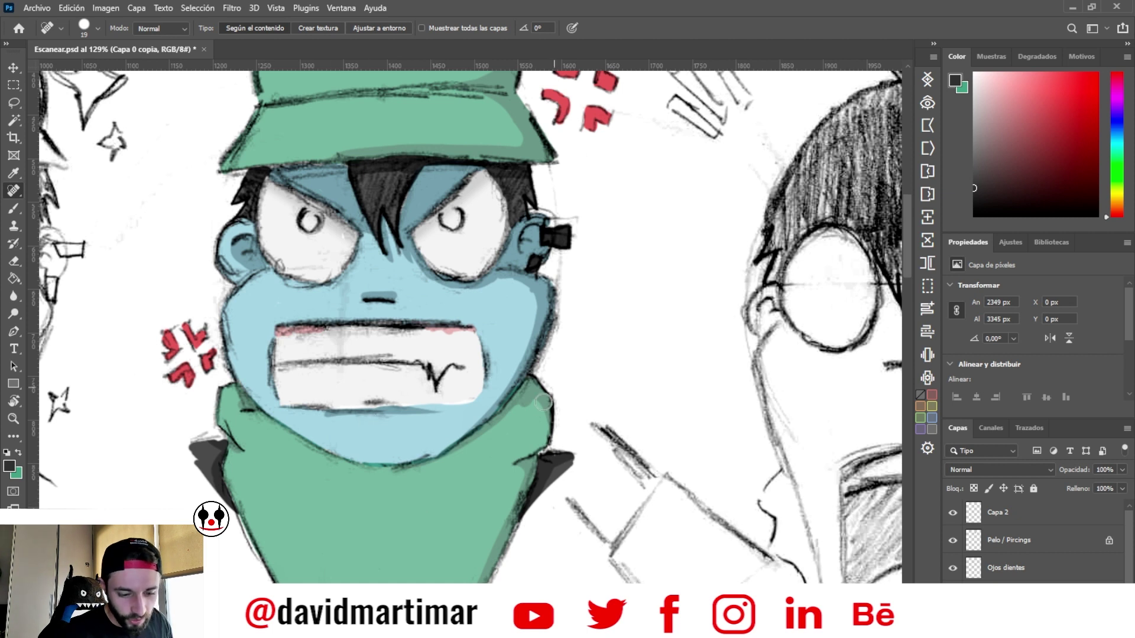
{"action": "left_click_drag", "start_coordinate": [434, 374], "coordinate": [426, 392]}
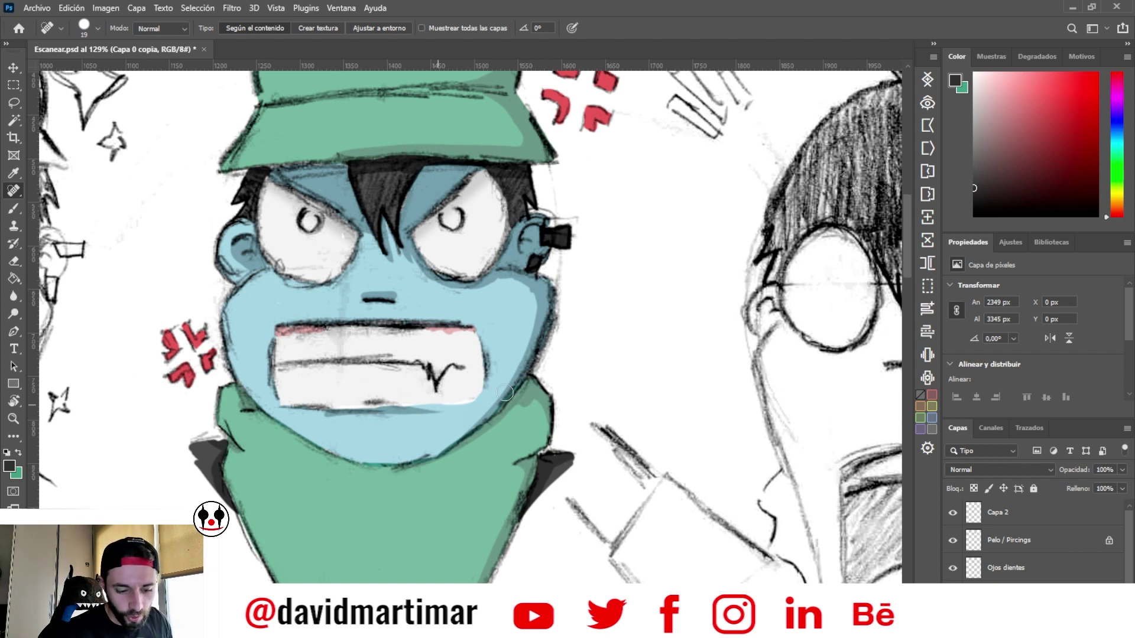
{"action": "key", "text": "ctrl+z"}
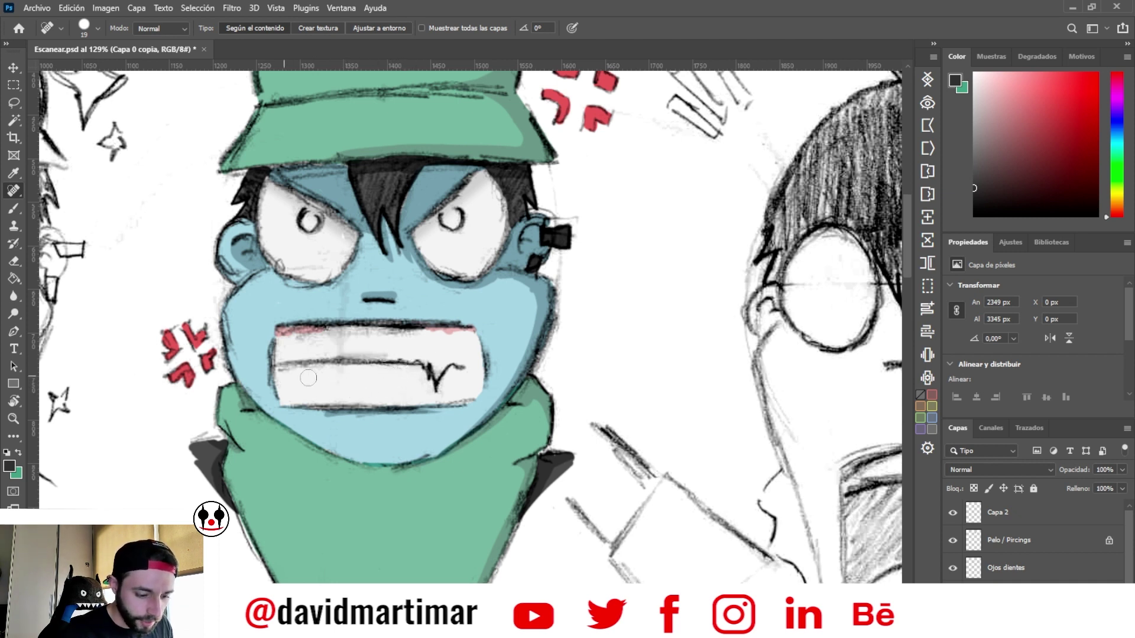
- Clear stray shading and smudges from the upper teeth and gum line
{"action": "left_click_drag", "start_coordinate": [334, 350], "coordinate": [385, 342]}
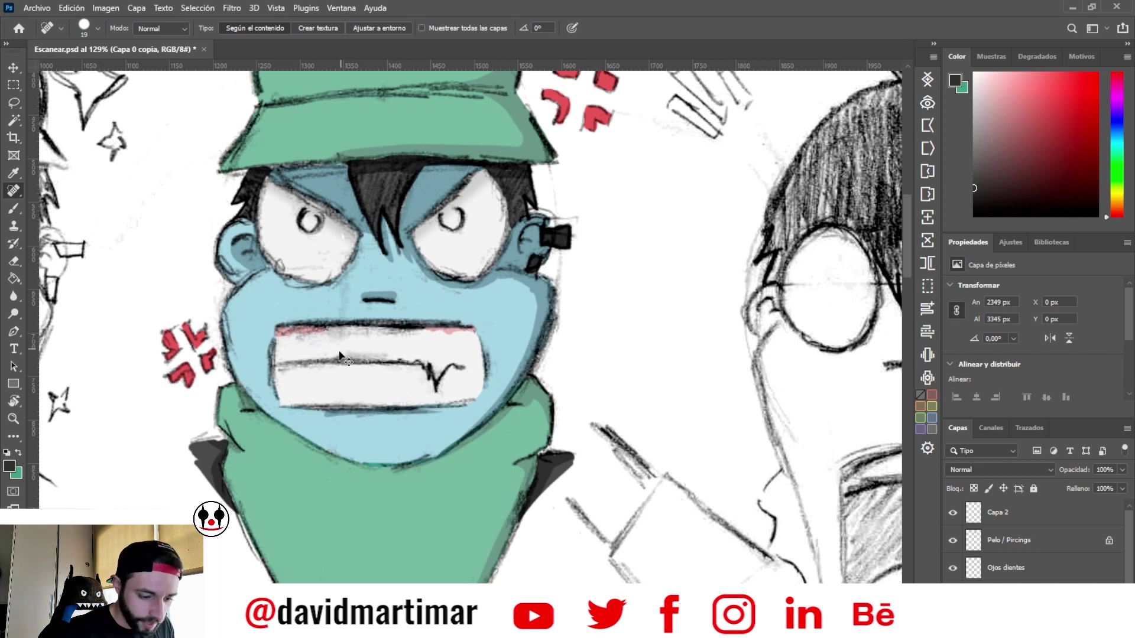
{"action": "left_click", "coordinate": [370, 348]}
{"action": "mouse_move", "coordinate": [327, 339]}
{"action": "left_mouse_down"}
{"action": "mouse_move", "coordinate": [340, 358]}
{"action": "mouse_move", "coordinate": [358, 356]}
{"action": "left_mouse_up"}
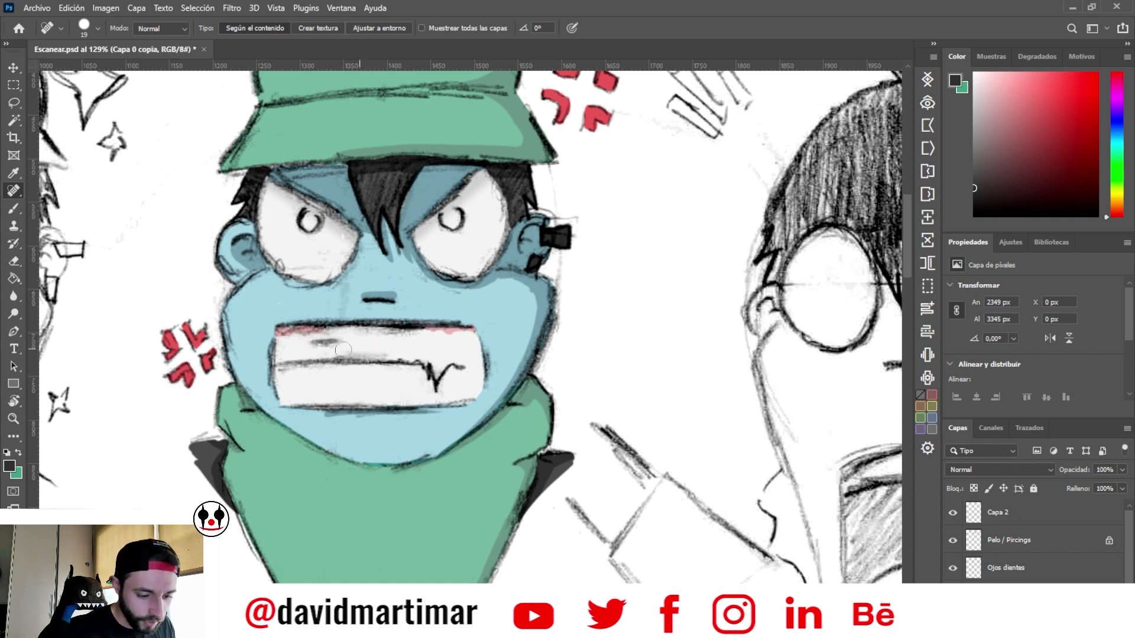
{"action": "left_click_drag", "start_coordinate": [364, 350], "coordinate": [451, 352]}
{"action": "mouse_move", "coordinate": [381, 337]}
{"action": "left_mouse_down"}
{"action": "mouse_move", "coordinate": [417, 338]}
{"action": "mouse_move", "coordinate": [387, 338]}
{"action": "left_mouse_up"}
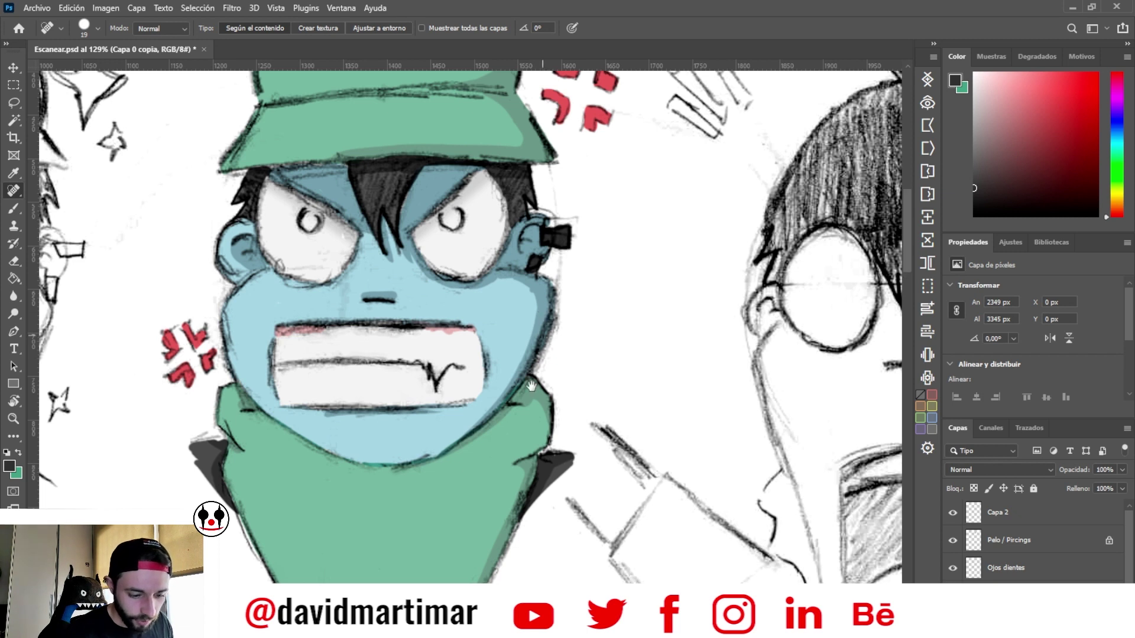
{"action": "scroll", "coordinate": [402, 397], "scroll_direction": "up", "scroll_amount": 3}
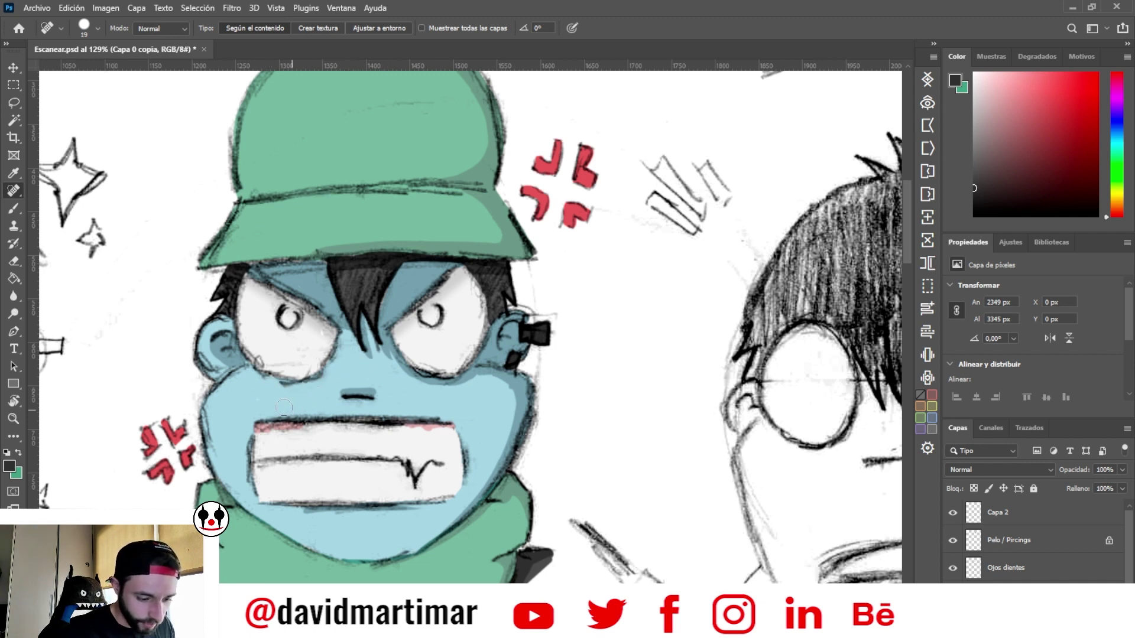
- Pan around the face and hat and heal the faint stray line beside the earpiece
{"action": "scroll", "coordinate": [332, 239], "scroll_direction": "up", "scroll_amount": 3}
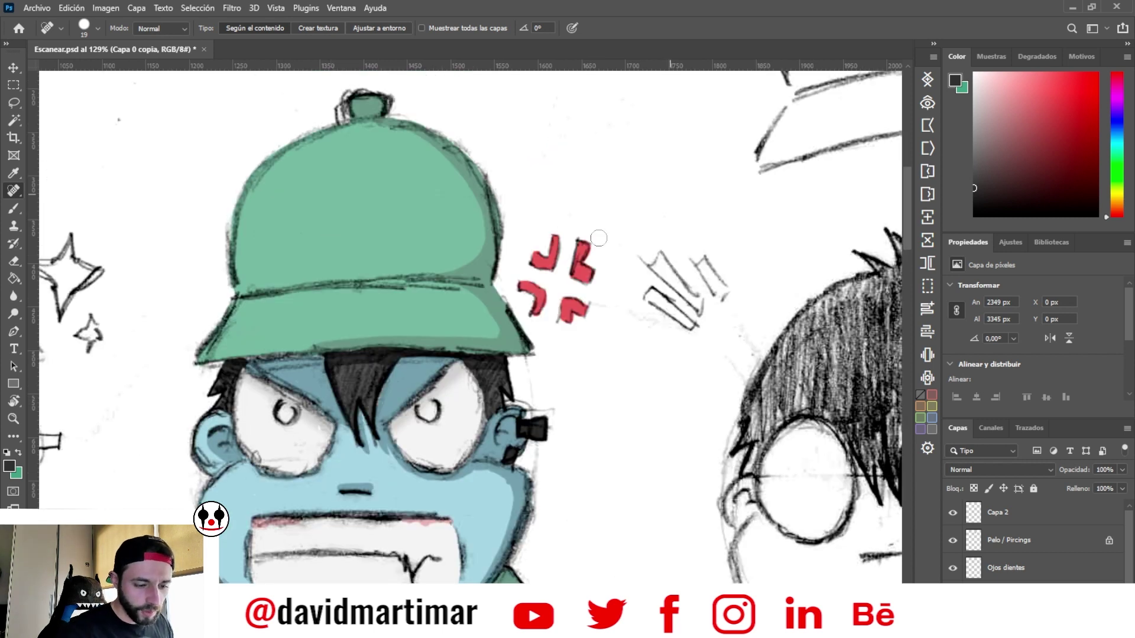
{"action": "scroll", "coordinate": [628, 211], "scroll_direction": "up", "scroll_amount": 3}
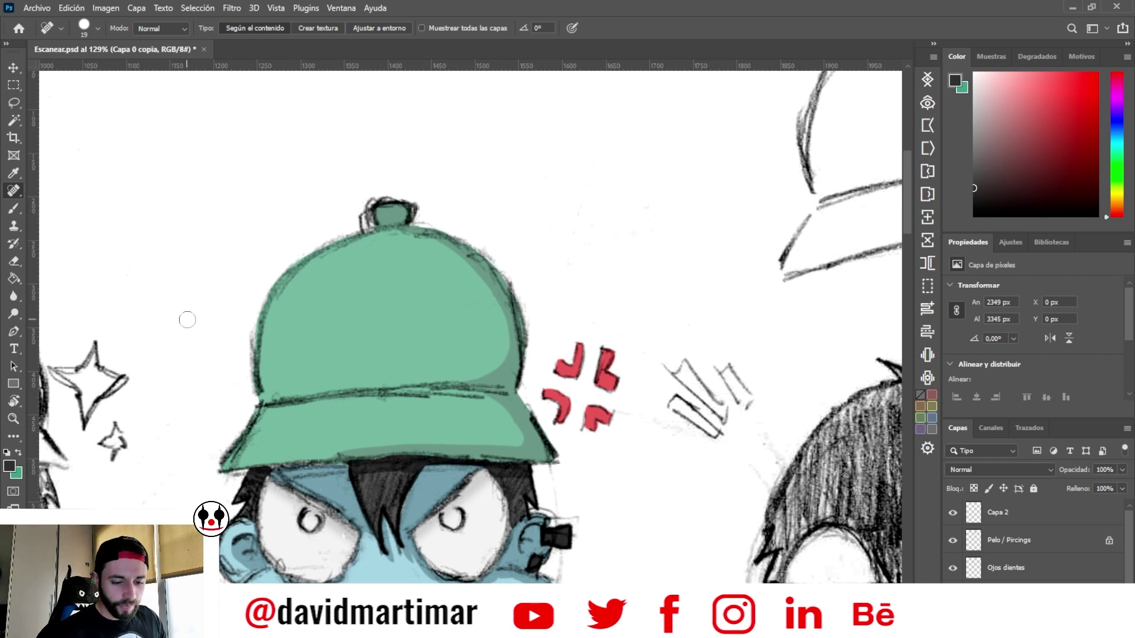
{"action": "left_click_drag", "start_coordinate": [618, 403], "coordinate": [586, 272]}
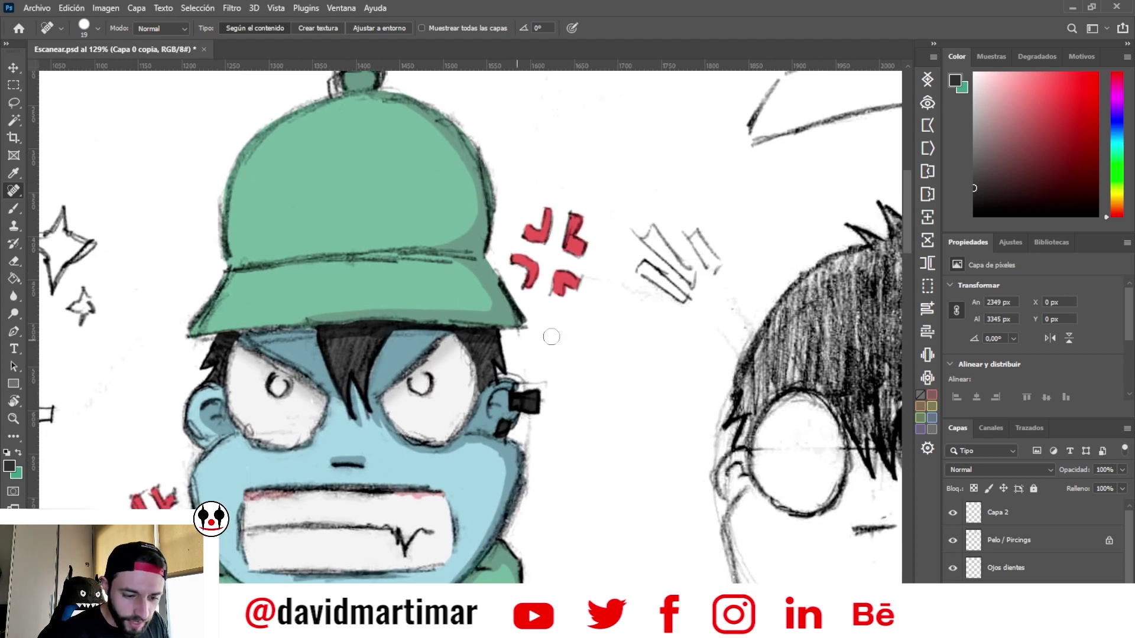
{"action": "left_click_drag", "start_coordinate": [617, 396], "coordinate": [620, 254]}
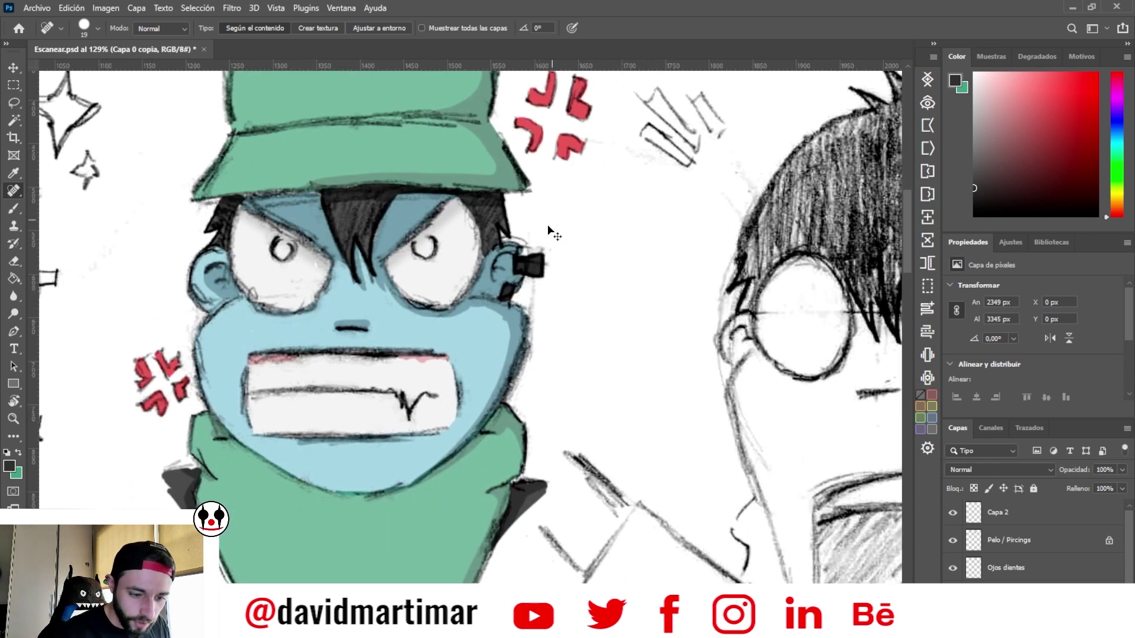
{"action": "left_click_drag", "start_coordinate": [557, 256], "coordinate": [553, 278]}
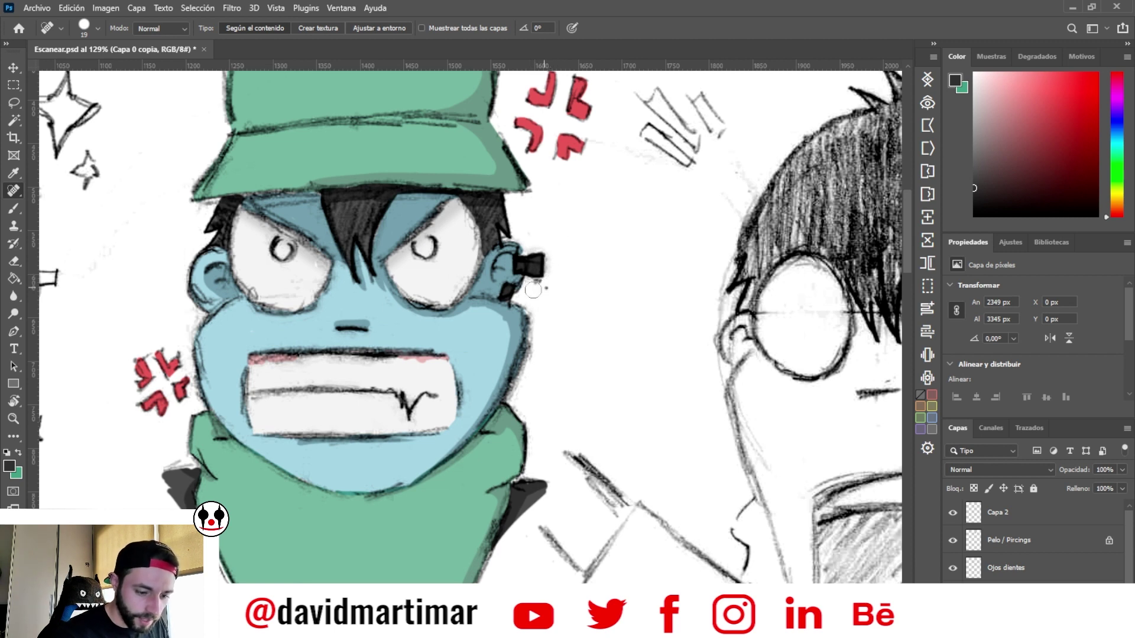
{"action": "left_click_drag", "start_coordinate": [94, 262], "coordinate": [225, 315]}
{"action": "left_click_drag", "start_coordinate": [301, 290], "coordinate": [291, 378]}
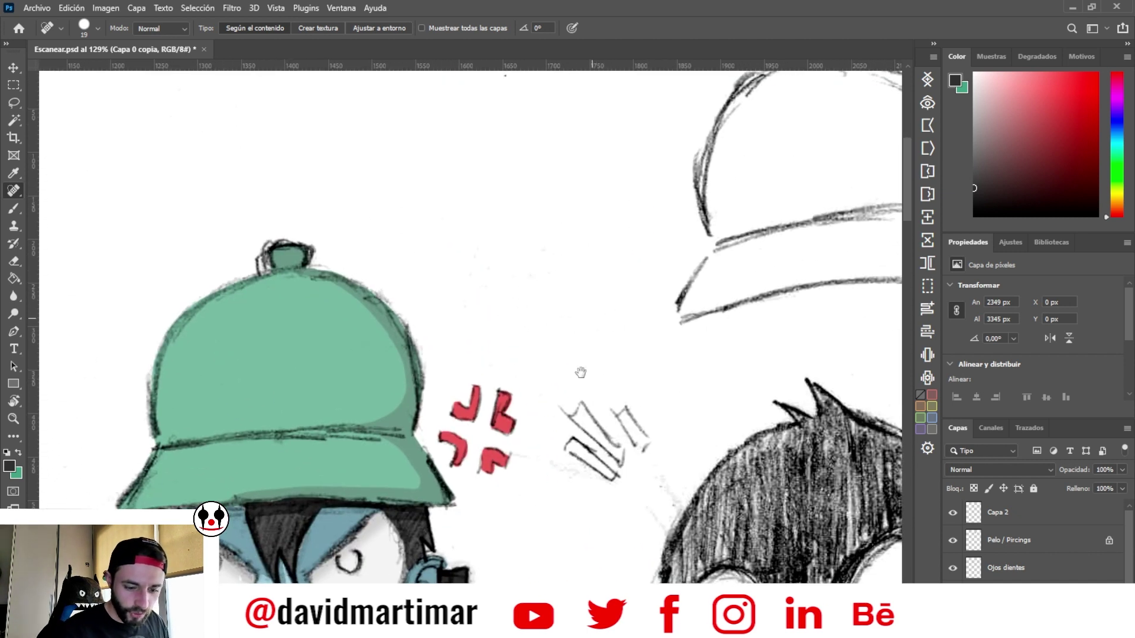
- Heal away the stray pencil line beside the angry character's scarf
{"action": "scroll", "coordinate": [568, 337], "scroll_direction": "up", "scroll_amount": 5}
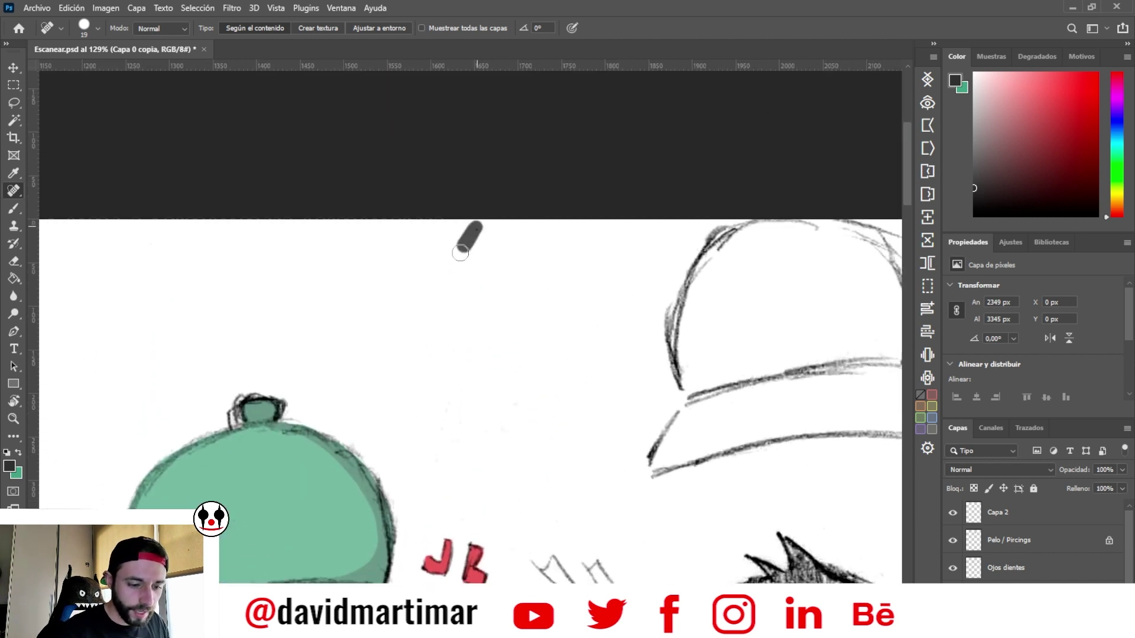
{"action": "scroll", "coordinate": [621, 414], "scroll_direction": "down", "scroll_amount": 10}
{"action": "scroll", "coordinate": [603, 343], "scroll_direction": "down", "scroll_amount": 5}
{"action": "scroll", "coordinate": [573, 400], "scroll_direction": "down", "scroll_amount": 3}
{"action": "left_click_drag", "start_coordinate": [559, 403], "coordinate": [555, 399]}
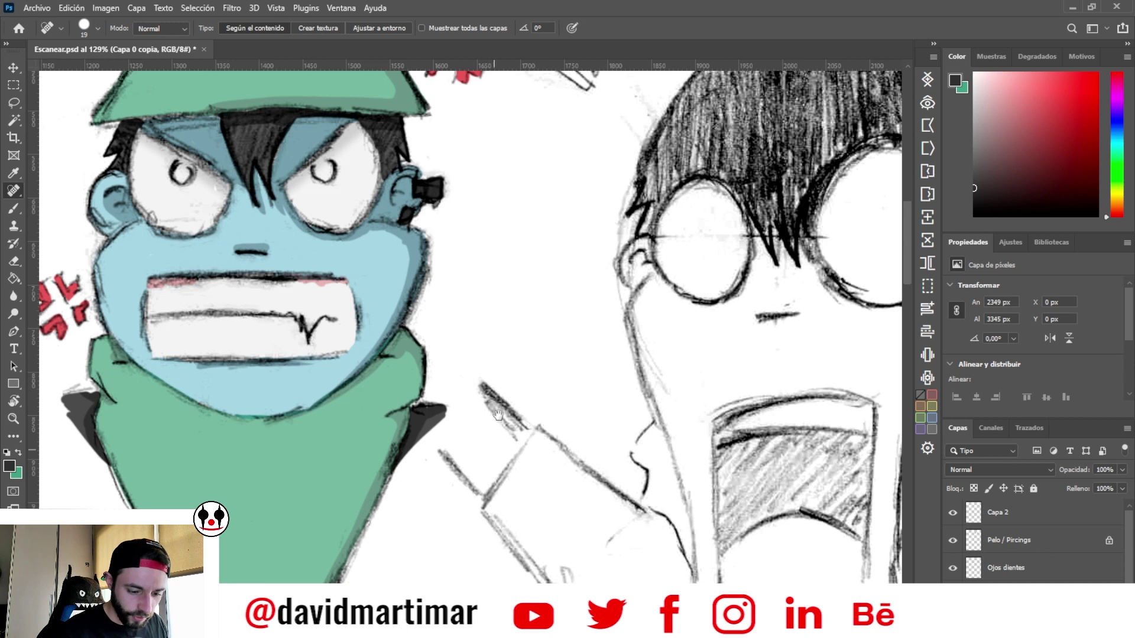
{"action": "scroll", "coordinate": [473, 369], "scroll_direction": "down", "scroll_amount": 2}
{"action": "left_click_drag", "start_coordinate": [452, 361], "coordinate": [469, 389]}
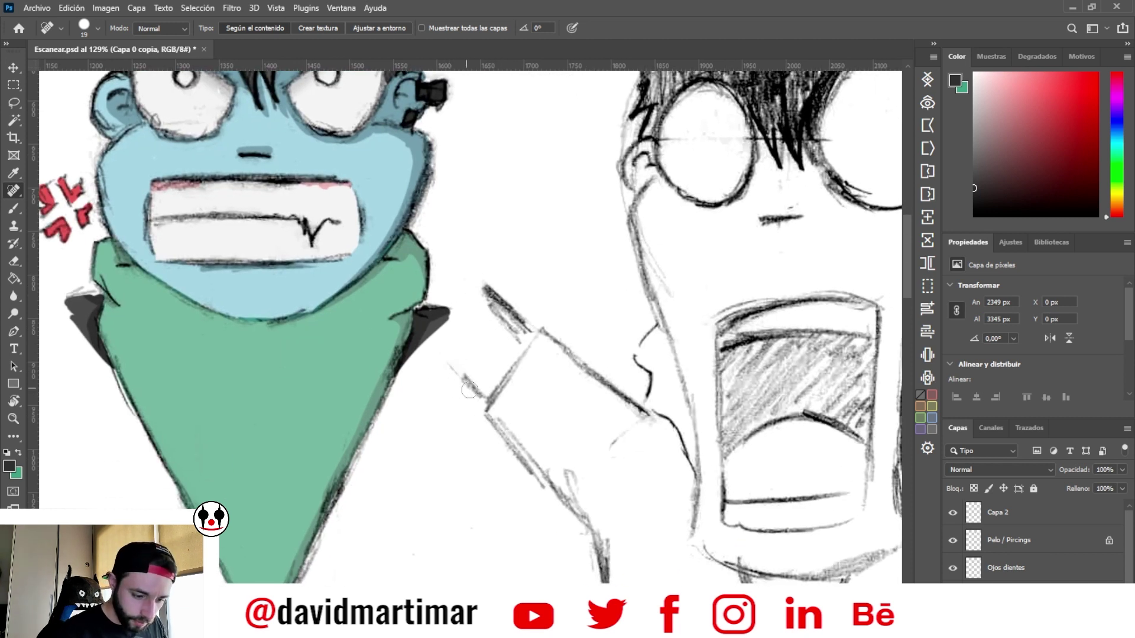
{"action": "mouse_move", "coordinate": [497, 304]}
{"action": "left_mouse_down"}
{"action": "mouse_move", "coordinate": [476, 284]}
{"action": "mouse_move", "coordinate": [526, 328]}
{"action": "left_mouse_up"}
- Heal the stray sketch line left of the jacket collar, then reframe the hat and face
{"action": "mouse_move", "coordinate": [529, 451]}
{"action": "left_mouse_down"}
{"action": "mouse_move", "coordinate": [550, 373]}
{"action": "mouse_move", "coordinate": [695, 306]}
{"action": "left_mouse_up"}
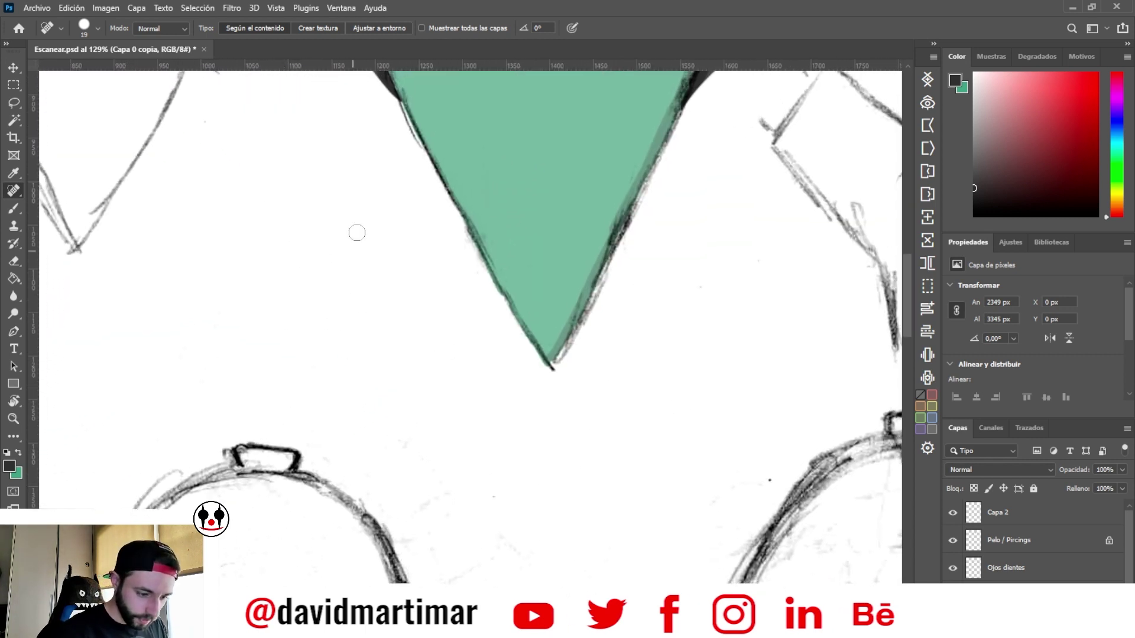
{"action": "scroll", "coordinate": [357, 233], "scroll_direction": "up", "scroll_amount": 5}
{"action": "scroll", "coordinate": [374, 398], "scroll_direction": "up", "scroll_amount": 5}
{"action": "mouse_move", "coordinate": [594, 512]}
{"action": "left_mouse_down"}
{"action": "mouse_move", "coordinate": [595, 364]}
{"action": "mouse_move", "coordinate": [493, 568]}
{"action": "left_mouse_up"}
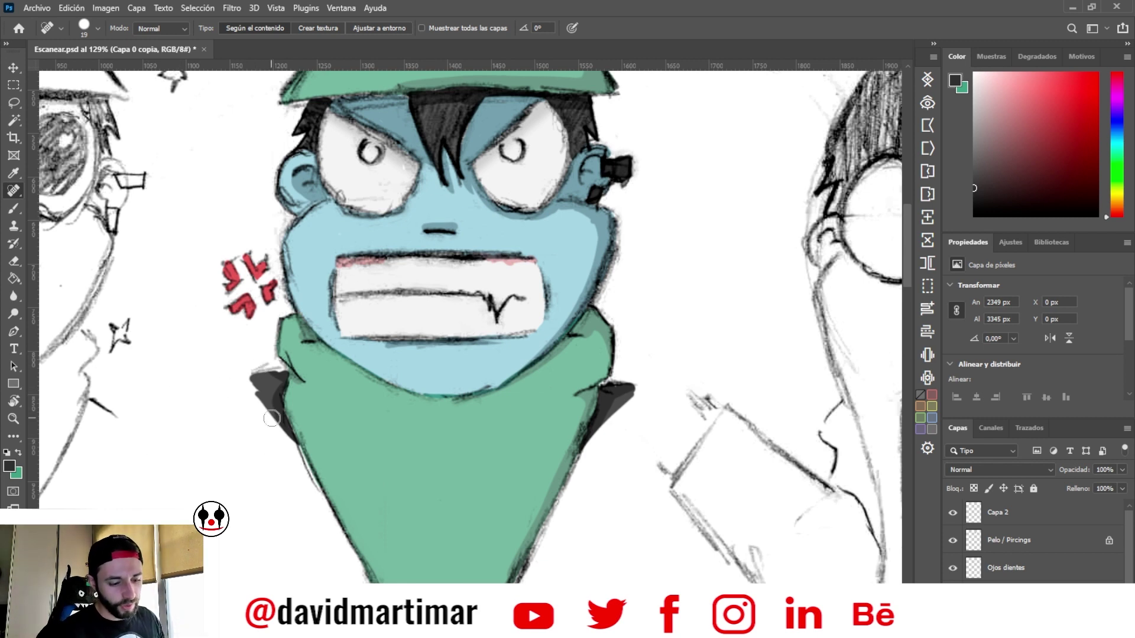
{"action": "left_click_drag", "start_coordinate": [276, 362], "coordinate": [225, 364]}
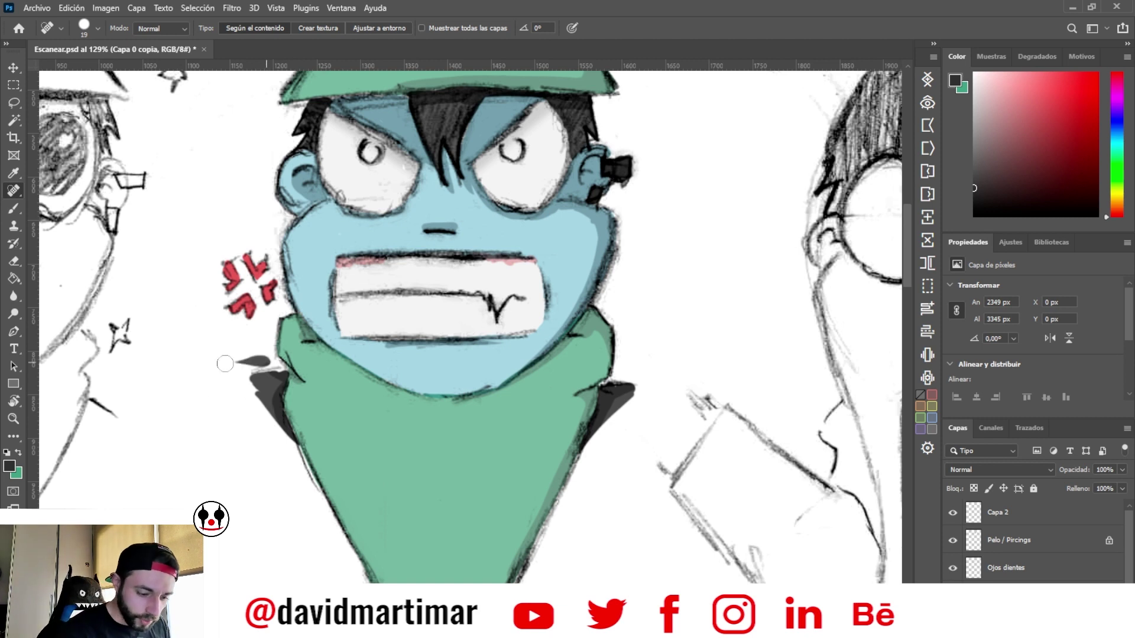
{"action": "mouse_move", "coordinate": [595, 364]}
{"action": "left_mouse_down"}
{"action": "mouse_move", "coordinate": [536, 434]}
{"action": "mouse_move", "coordinate": [498, 552]}
{"action": "left_mouse_up"}
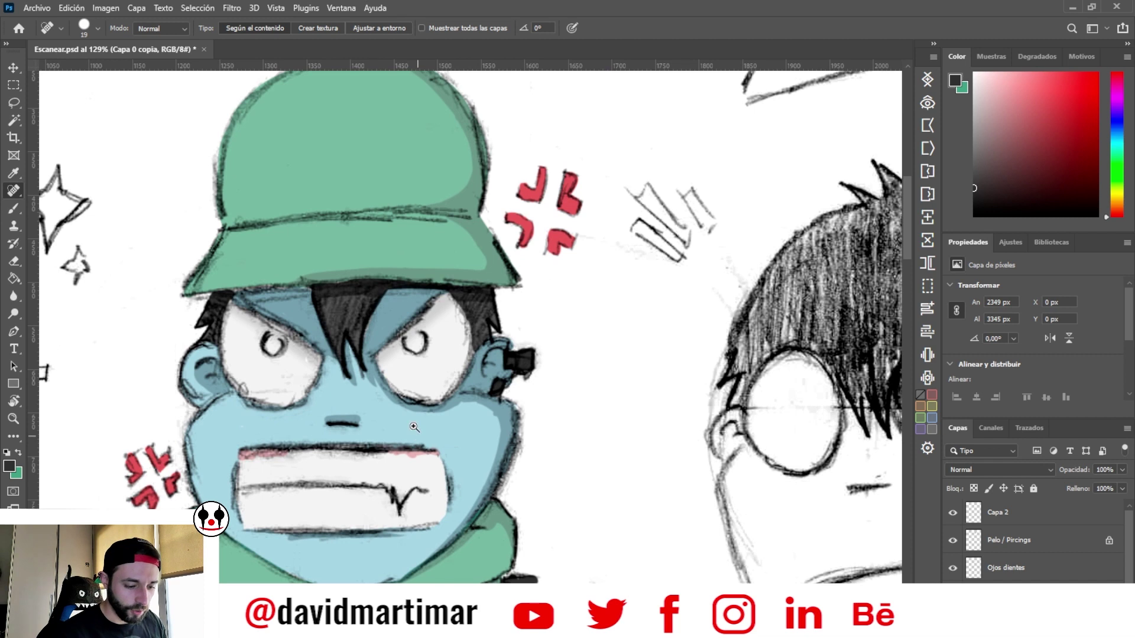
{"action": "key", "text": "z"}
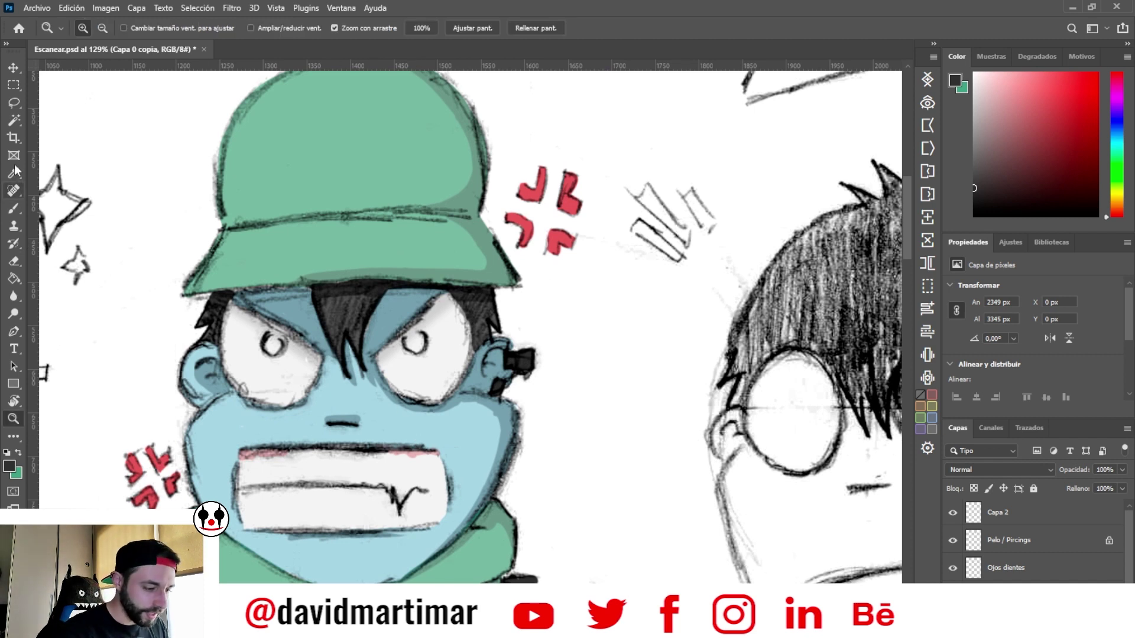
- Toggle Grupo 1's visibility repeatedly for a before/after comparison, ending with the colouring shown
{"action": "left_click", "coordinate": [13, 190]}
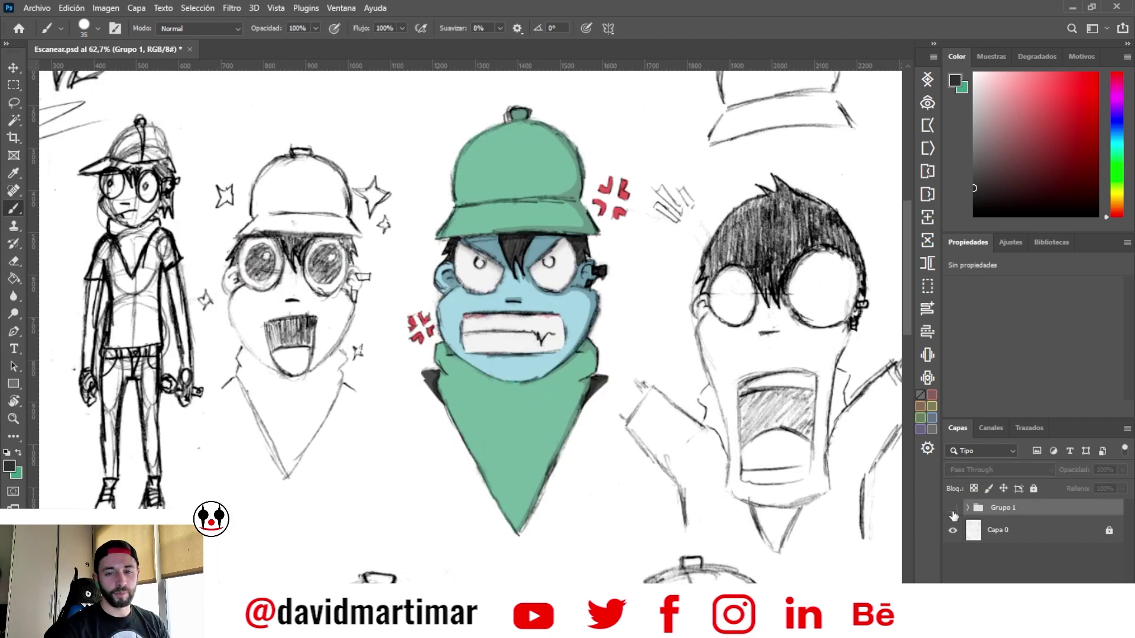
{"action": "left_click", "coordinate": [953, 509]}
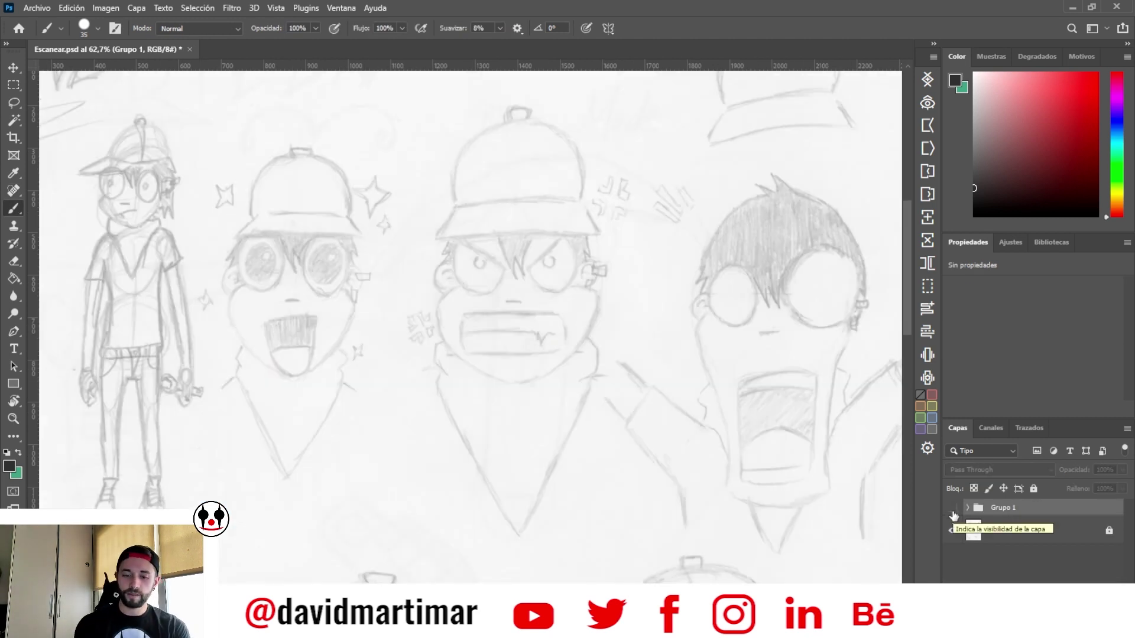
{"action": "left_click", "coordinate": [953, 508]}
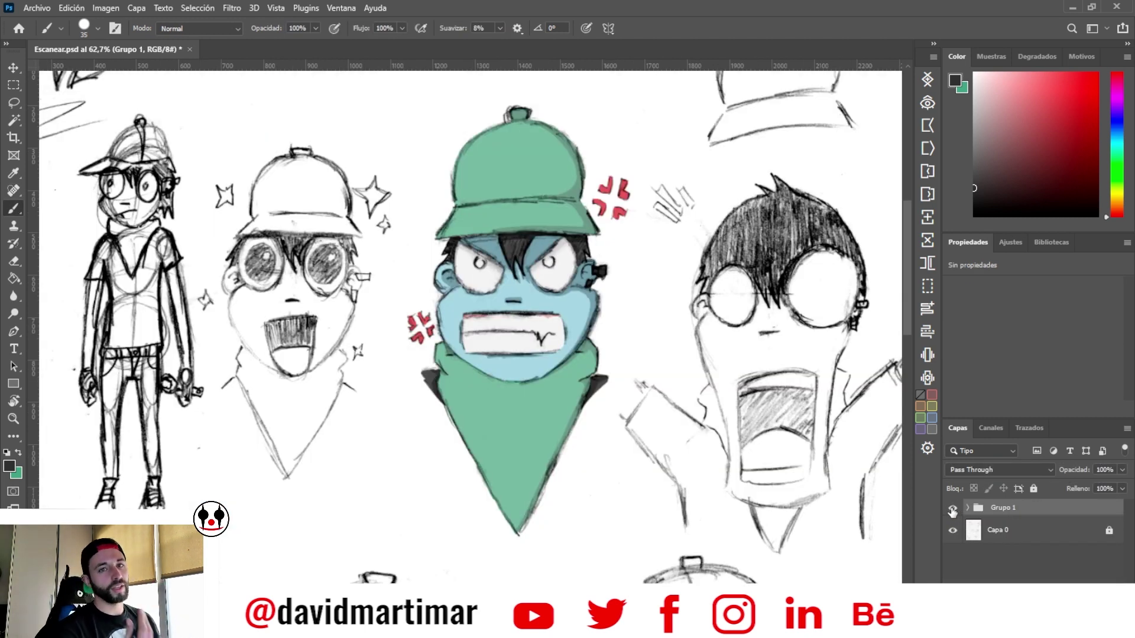
{"action": "left_click", "coordinate": [953, 510]}
{"action": "left_click", "coordinate": [952, 509]}
{"action": "left_click", "coordinate": [952, 509]}
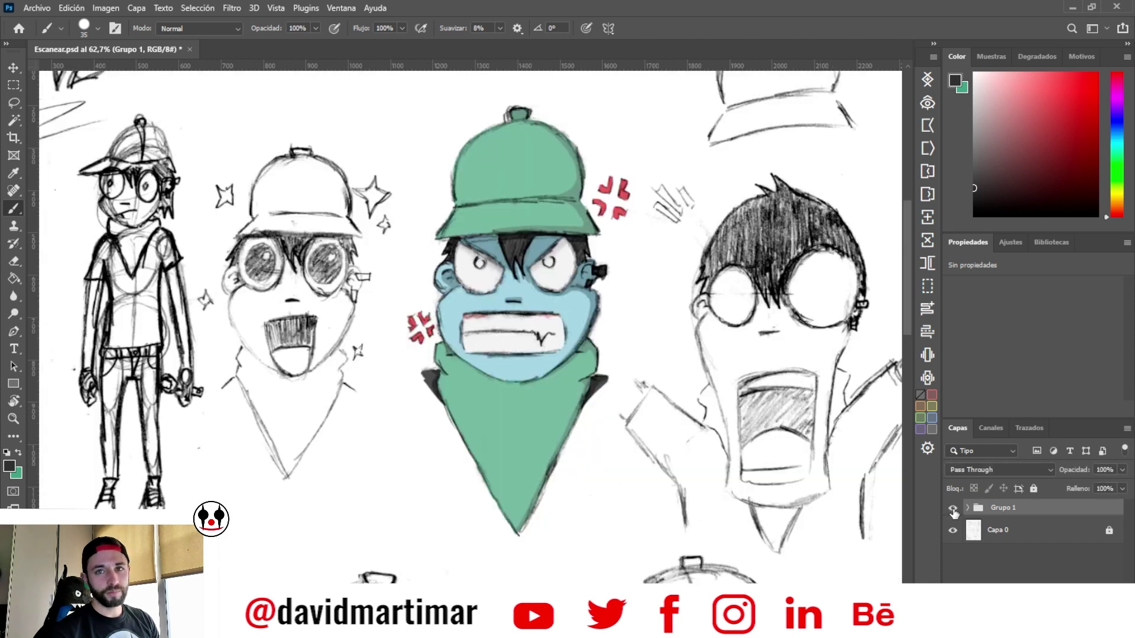
{"action": "left_click", "coordinate": [952, 509]}
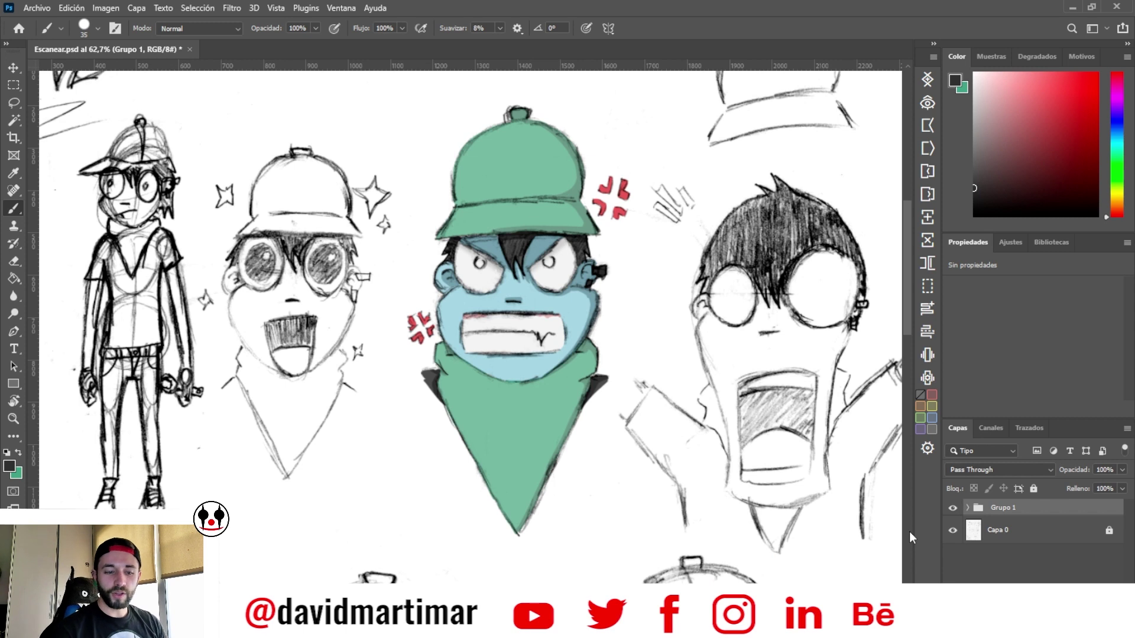